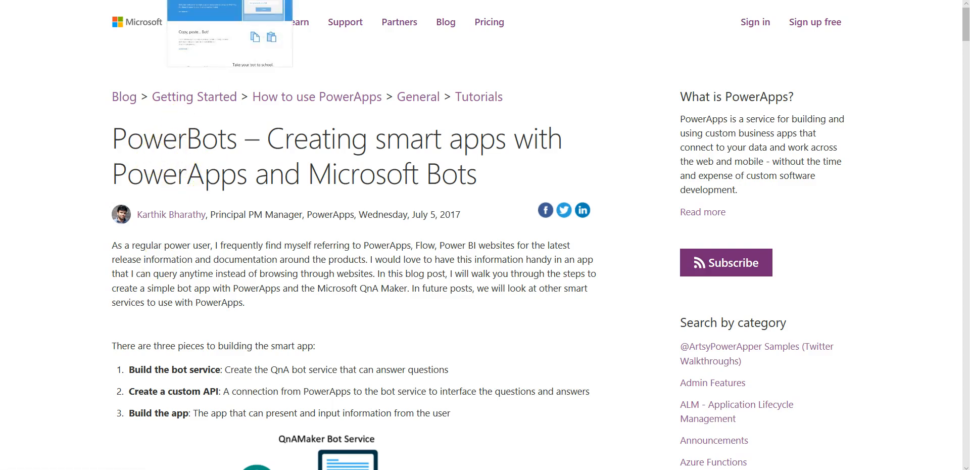
Switch to QnA Maker, start creating a new QnA service and name it Demo
click(230, 0)
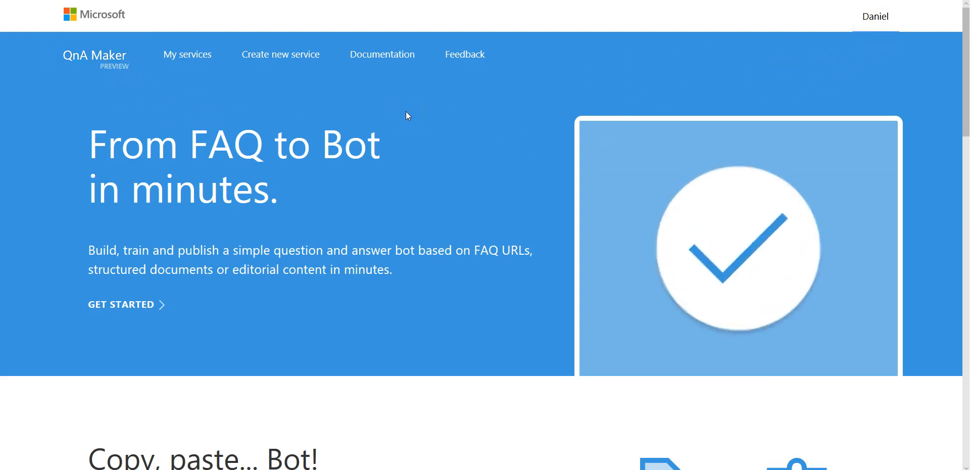
click(186, 66)
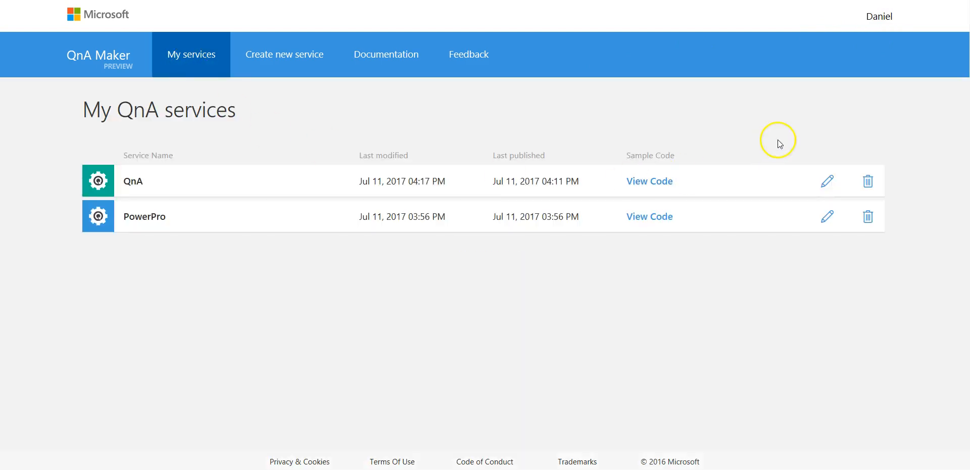
click(281, 72)
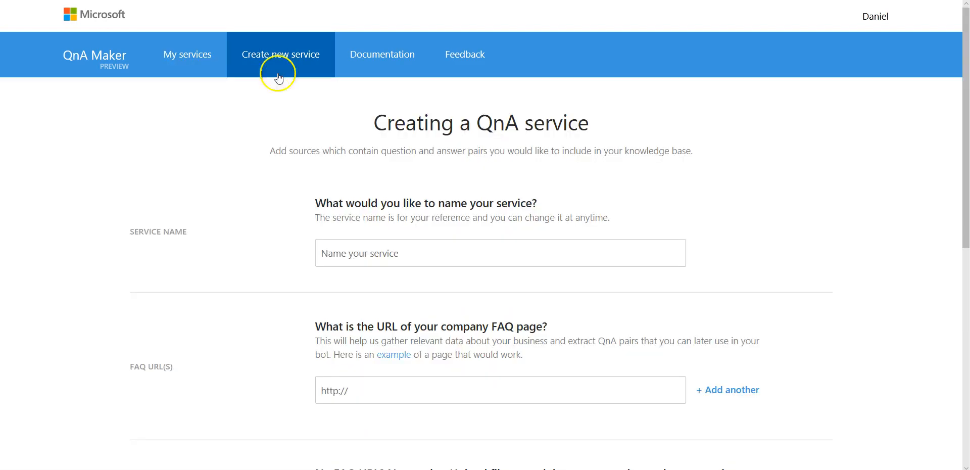
click(407, 246)
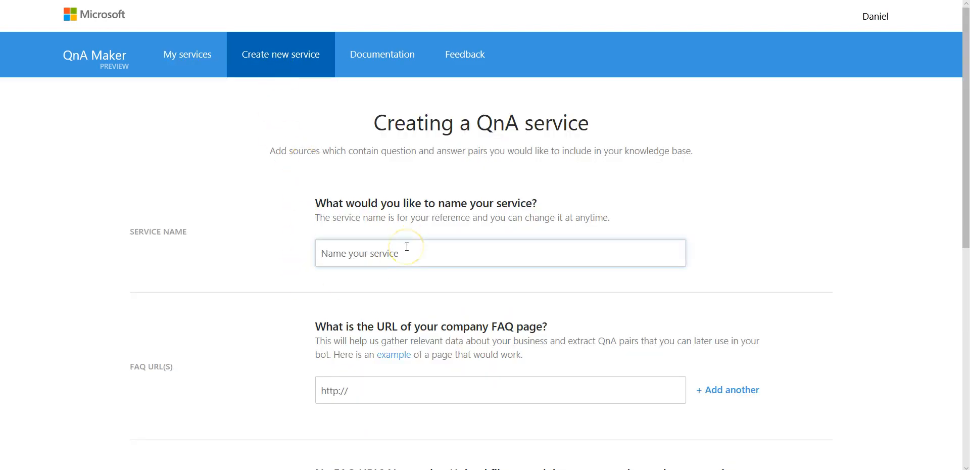
text(Demo)
Download the example FAQ file and save it to the Desktop as ExampleFile, replacing the existing copy
scroll(298, 357, down, 1)
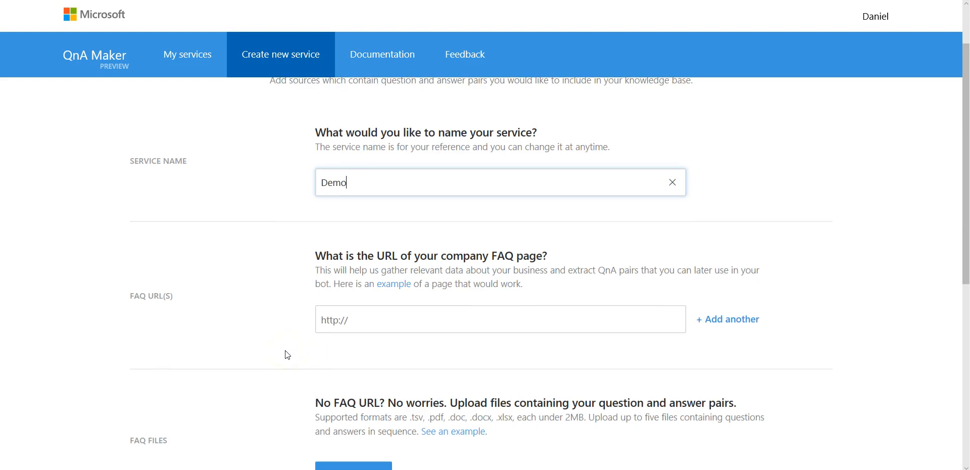
scroll(287, 355, down, 1)
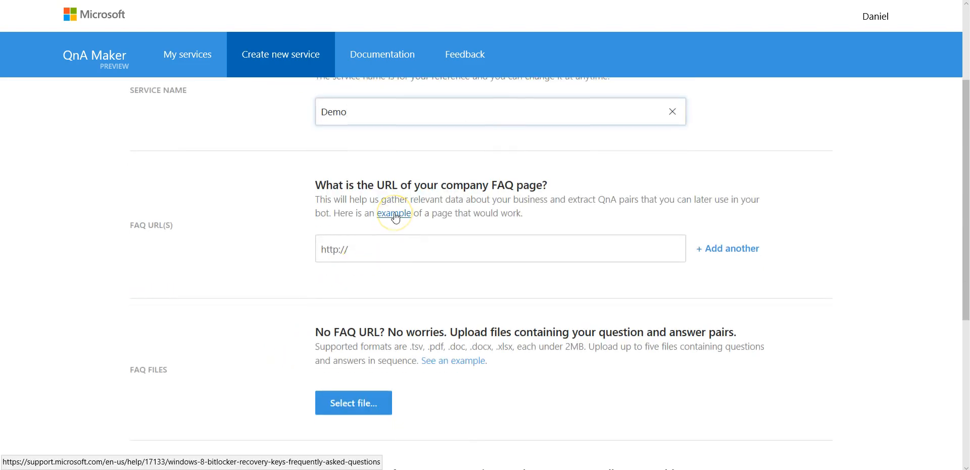
scroll(354, 399, down, 1)
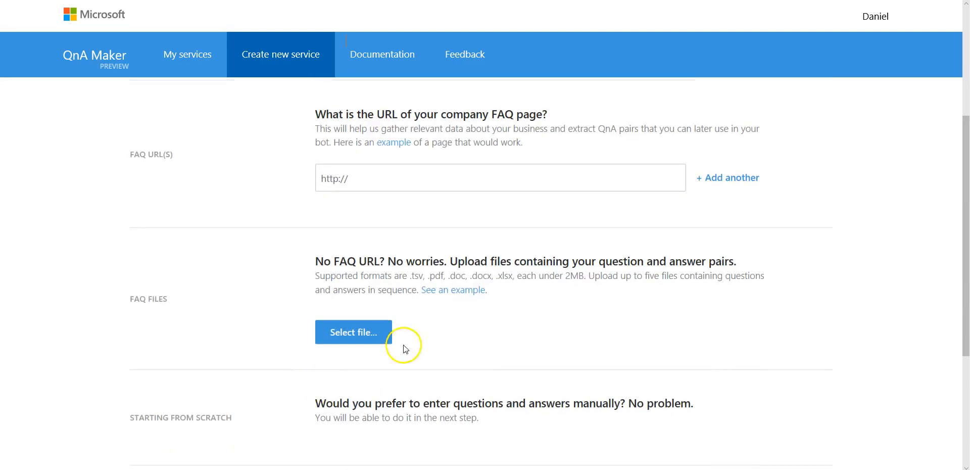
click(435, 298)
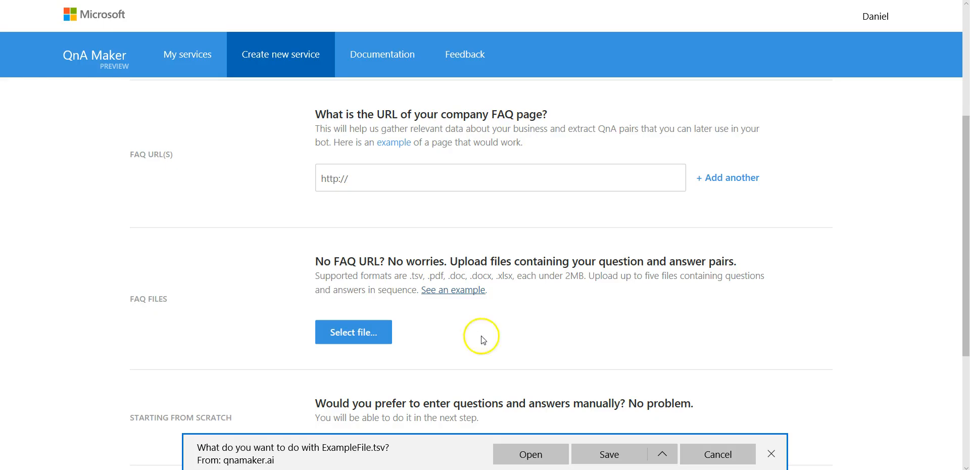
click(662, 453)
click(637, 431)
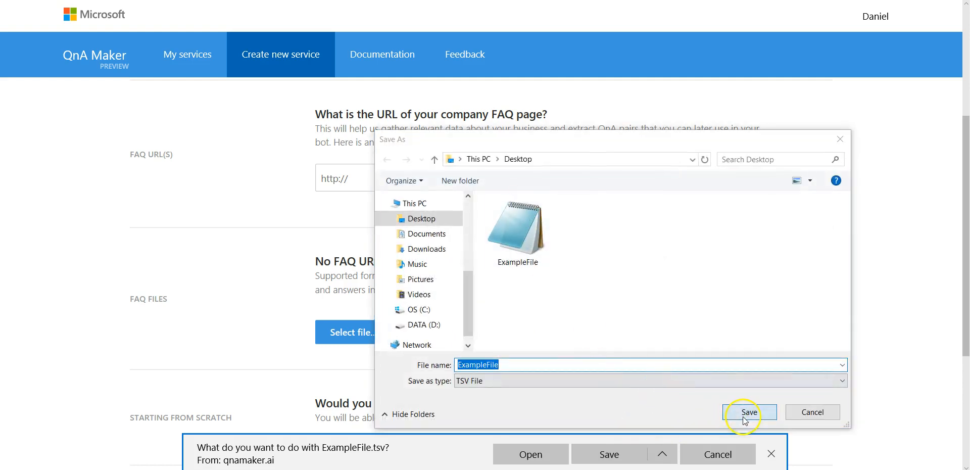
click(746, 421)
click(516, 238)
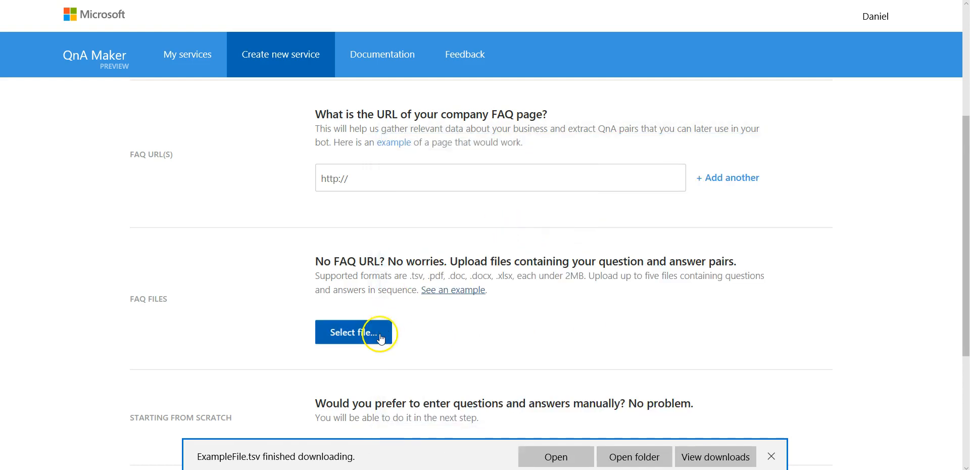
click(771, 456)
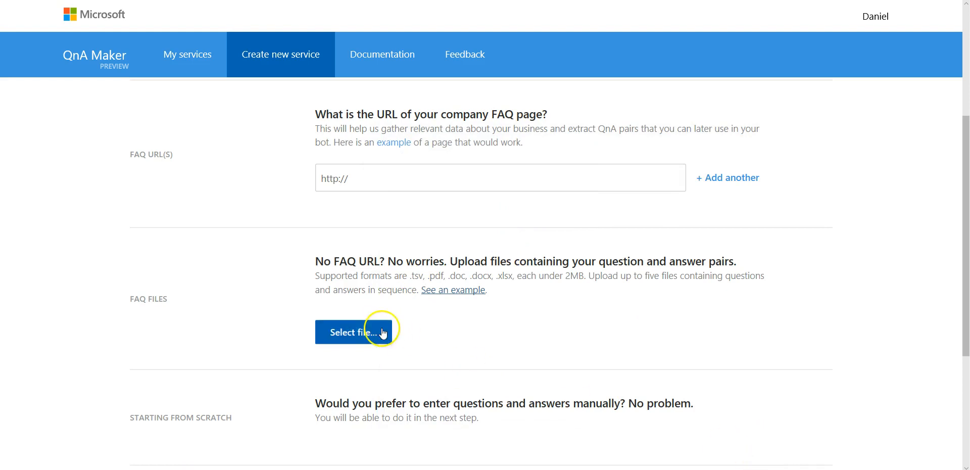
Add ExampleFile from the Desktop as the FAQ file and create the service
click(378, 332)
click(516, 238)
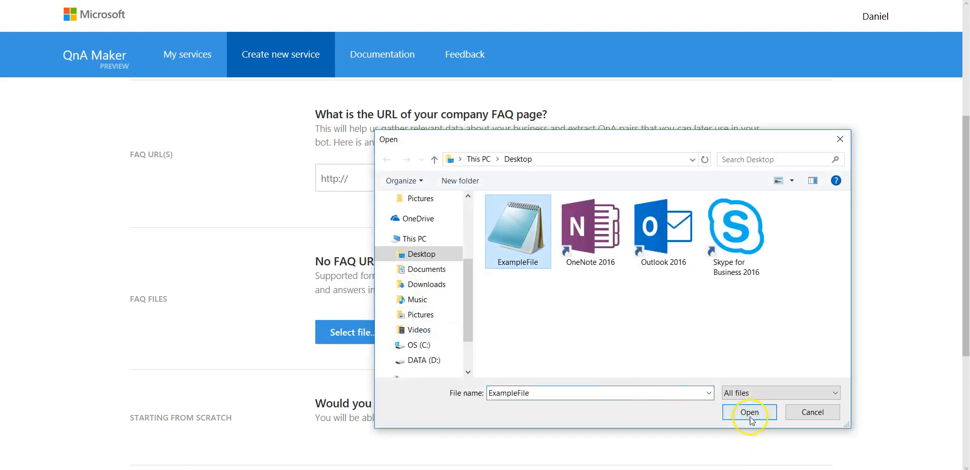
click(742, 421)
scroll(657, 354, down, 5)
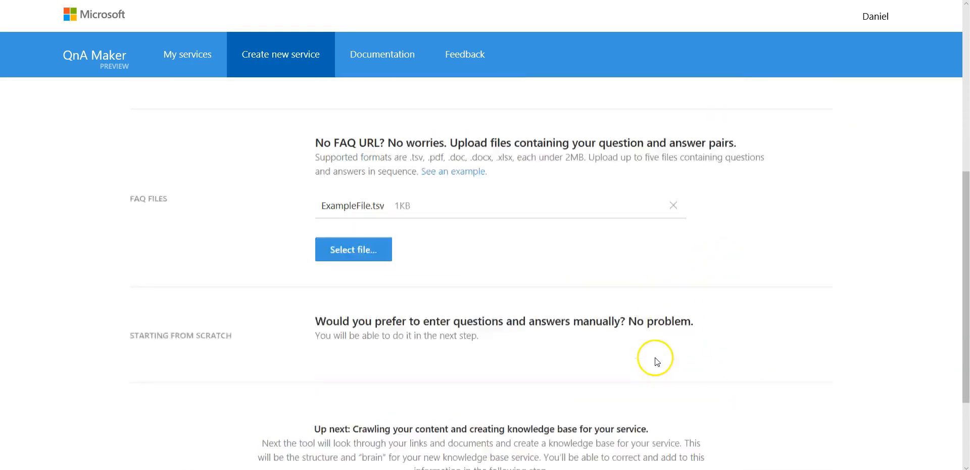
click(568, 400)
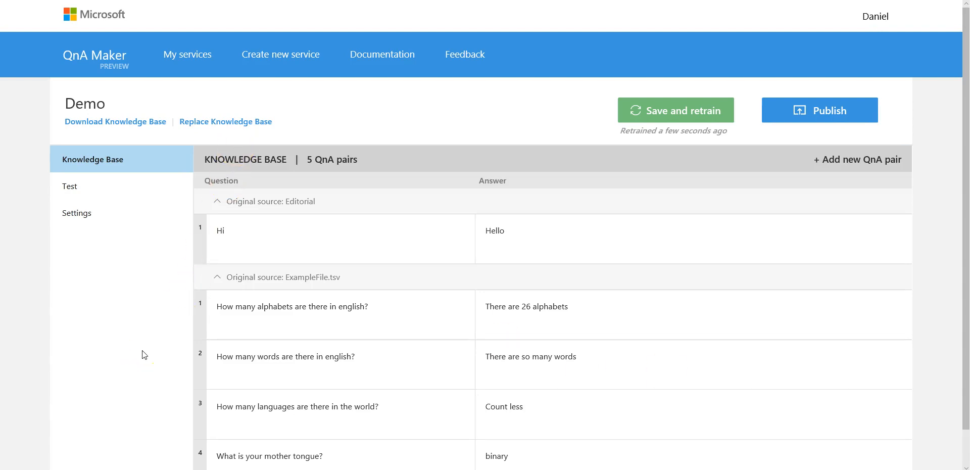
Publish the Demo knowledge base and confirm the publication on the change review page
click(656, 111)
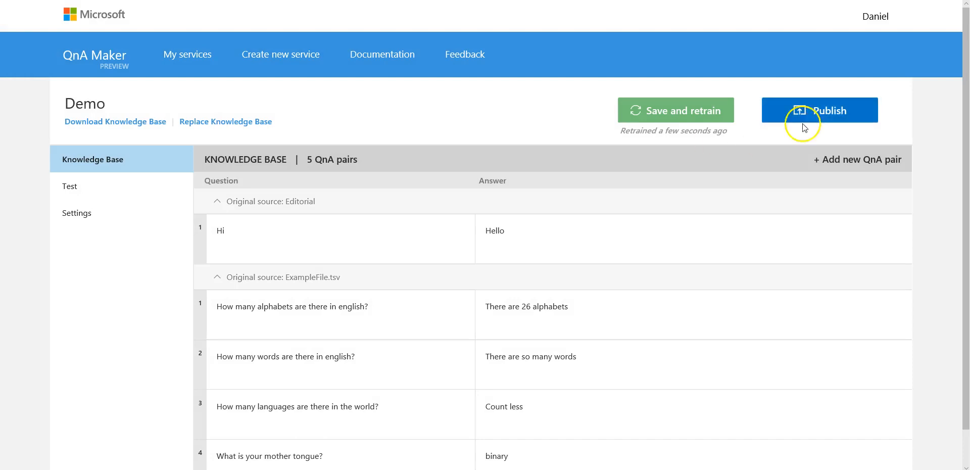
click(804, 121)
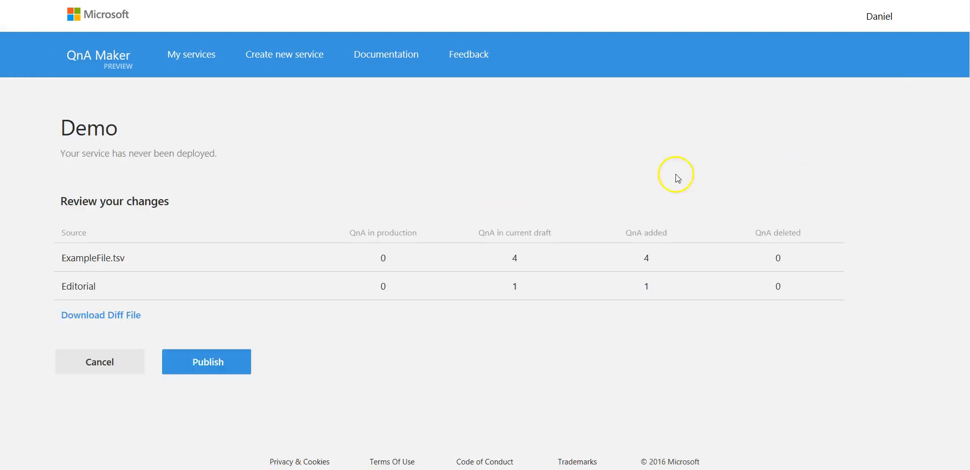
click(171, 365)
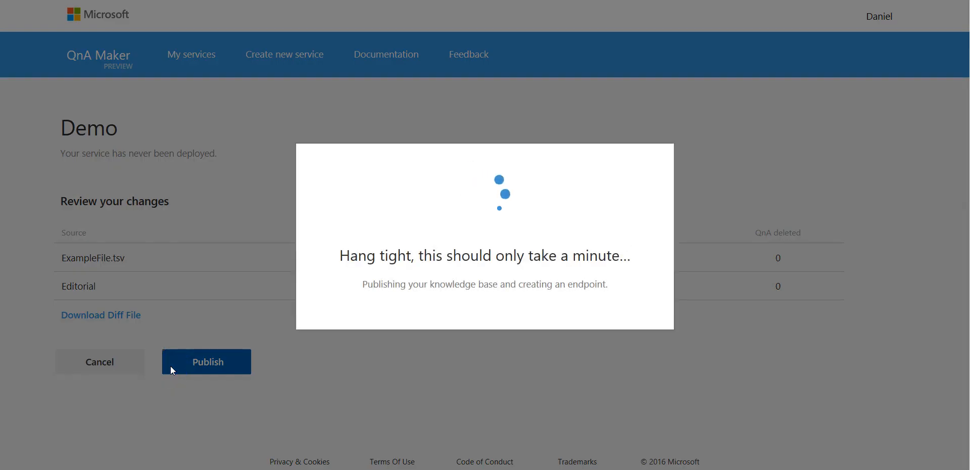
Copy the entire sample HTTP request of the deployed service and go back to the list of QnA services
drag(311, 289, 250, 230)
right_click(250, 231)
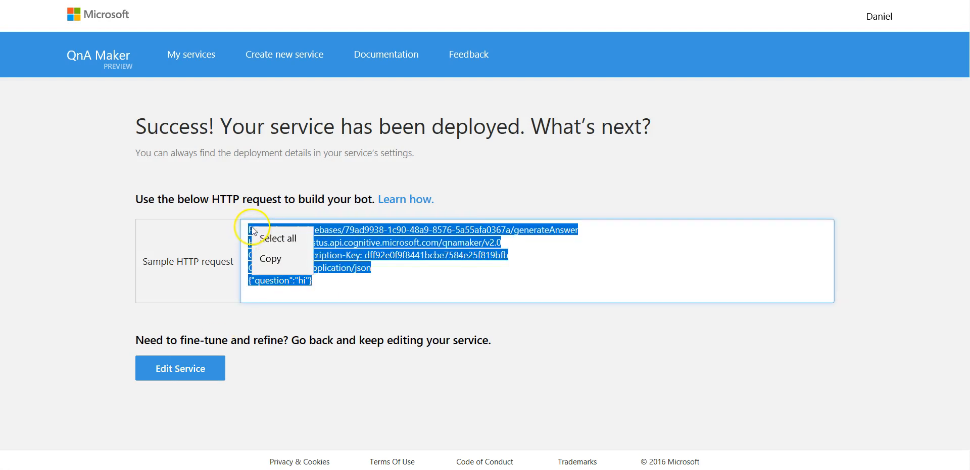
click(267, 262)
click(192, 53)
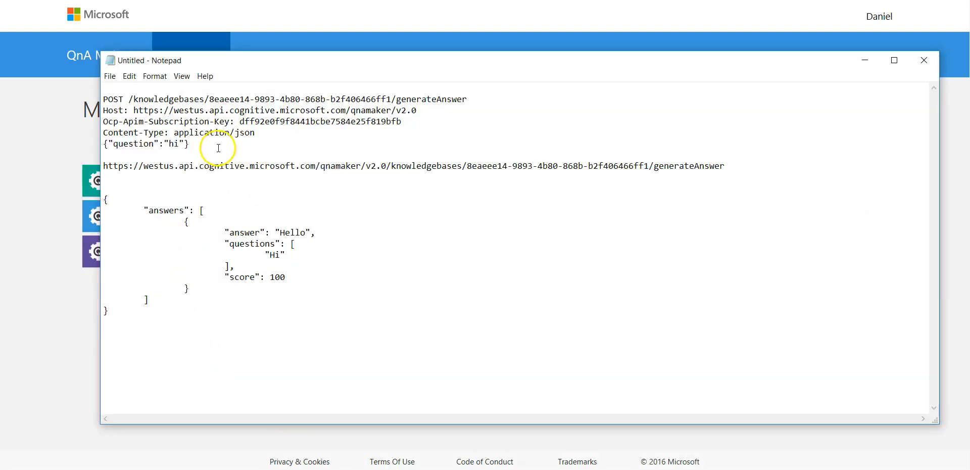
In Notepad, replace the old HTTP request text with the copied one, including its subscription key
drag(216, 147, 72, 105)
key(Delete)
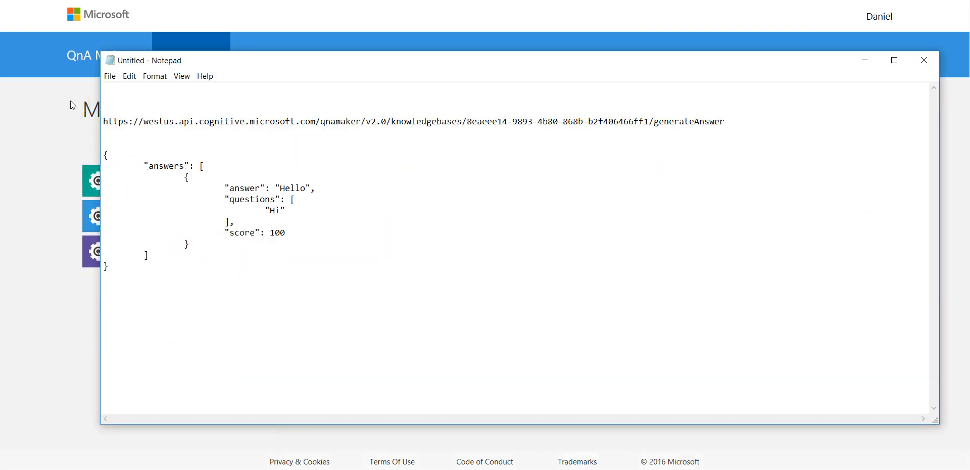
key(ctrl+v)
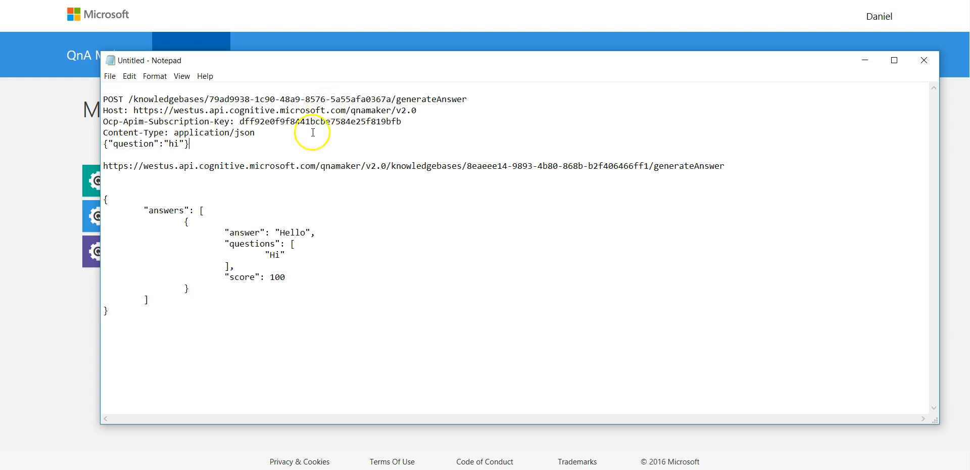
drag(766, 169, 105, 161)
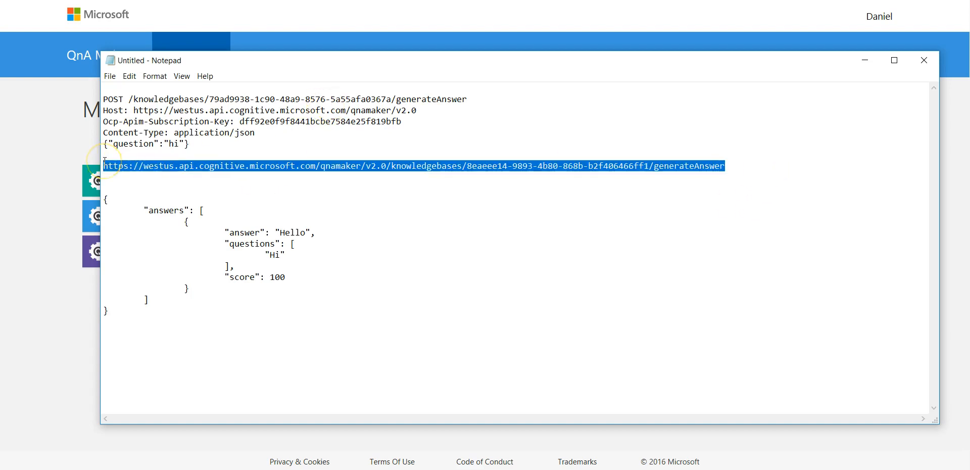
key(Delete)
drag(417, 110, 134, 112)
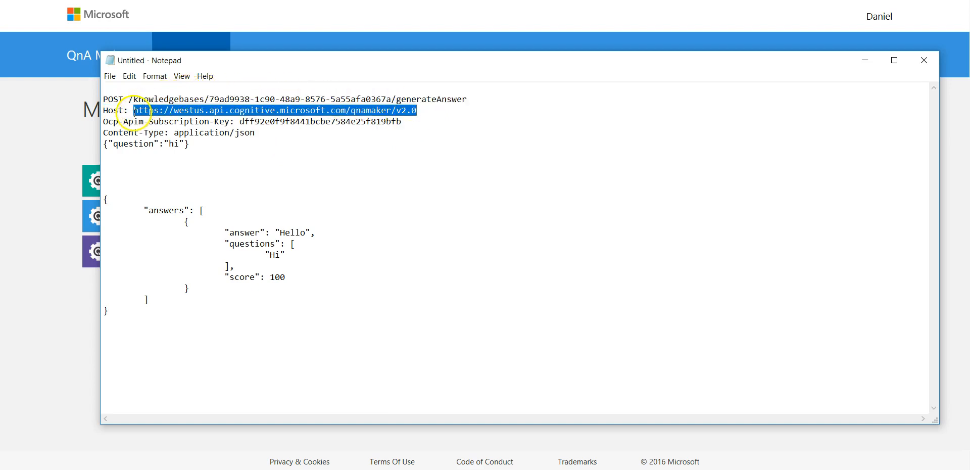
key(ctrl+c)
click(126, 167)
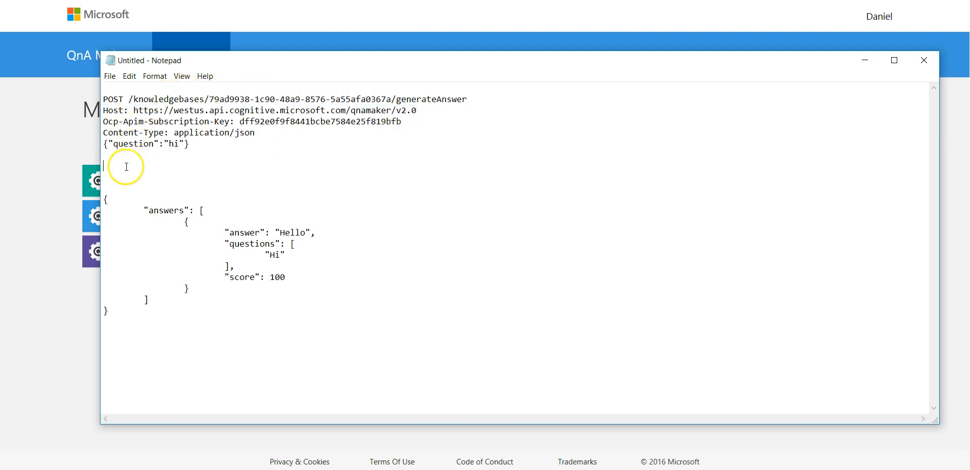
key(ctrl+v)
Append the knowledge base path ending in /generateAnswer from the POST line to the host address
drag(466, 100, 131, 97)
key(ctrl+c)
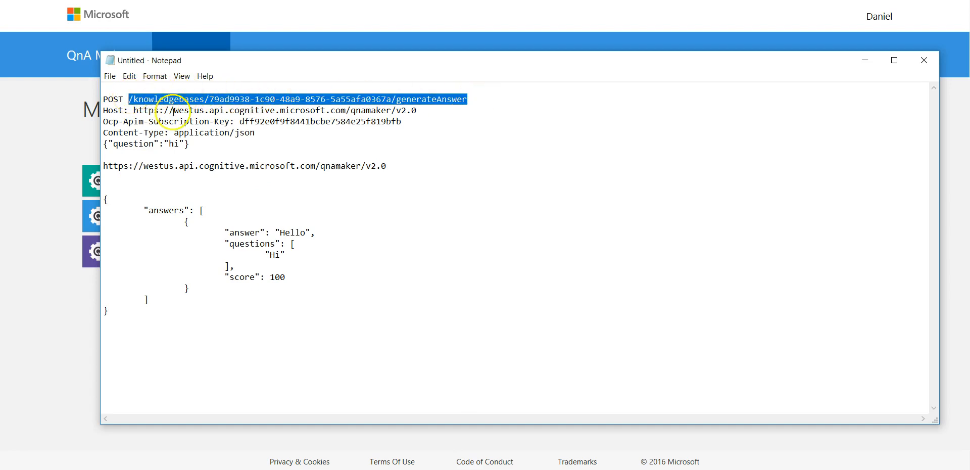
click(418, 171)
key(ctrl+v)
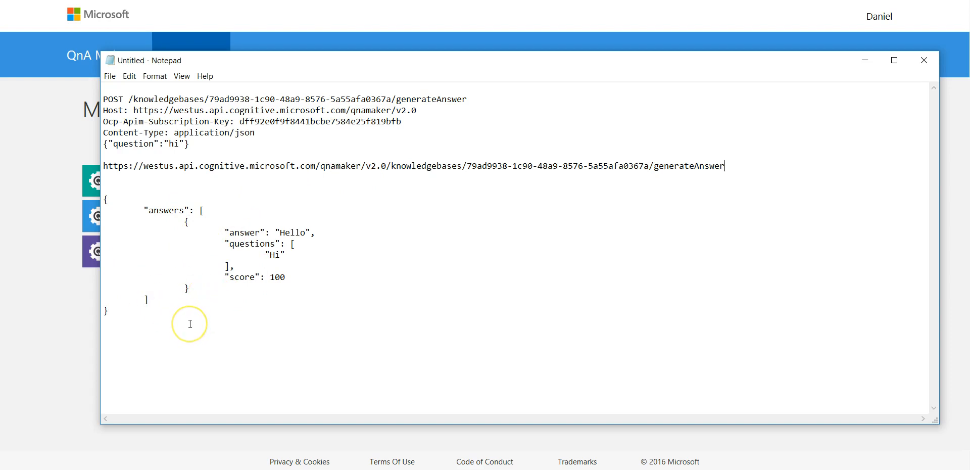
Minimize Notepad, switch to Postman and close the open Demo and QnA requests
click(864, 60)
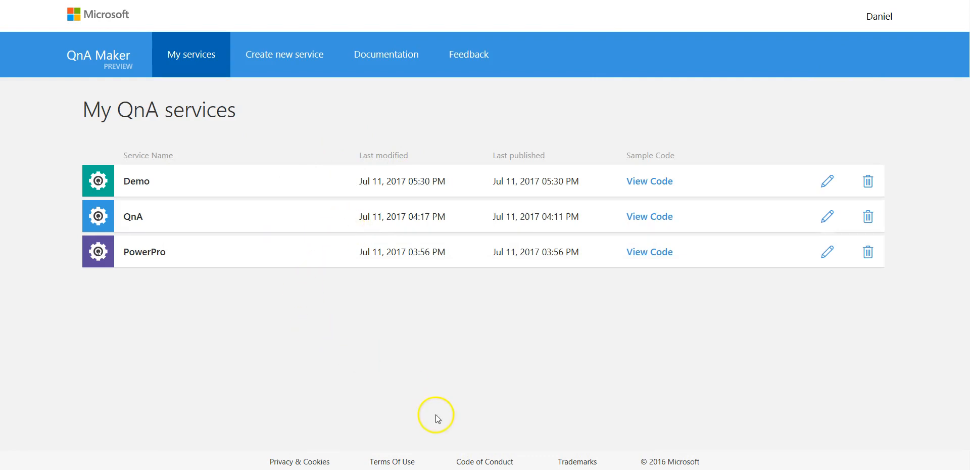
key(alt+Tab)
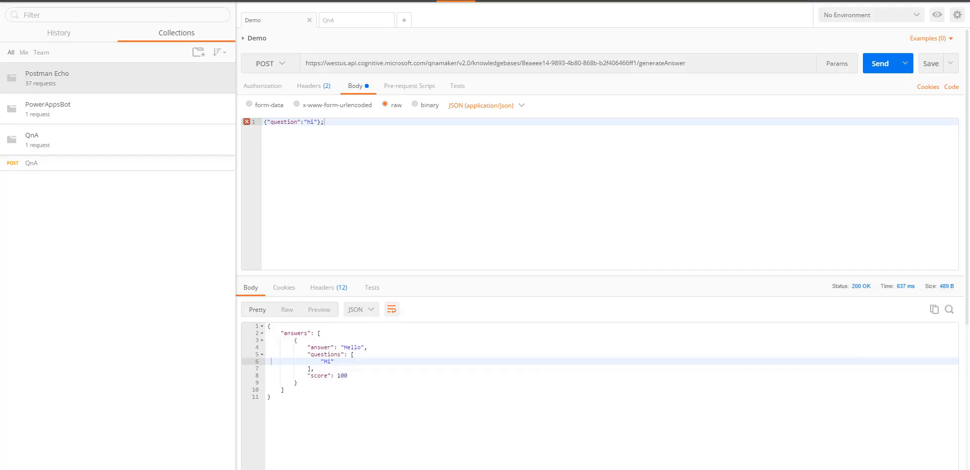
click(310, 20)
click(309, 20)
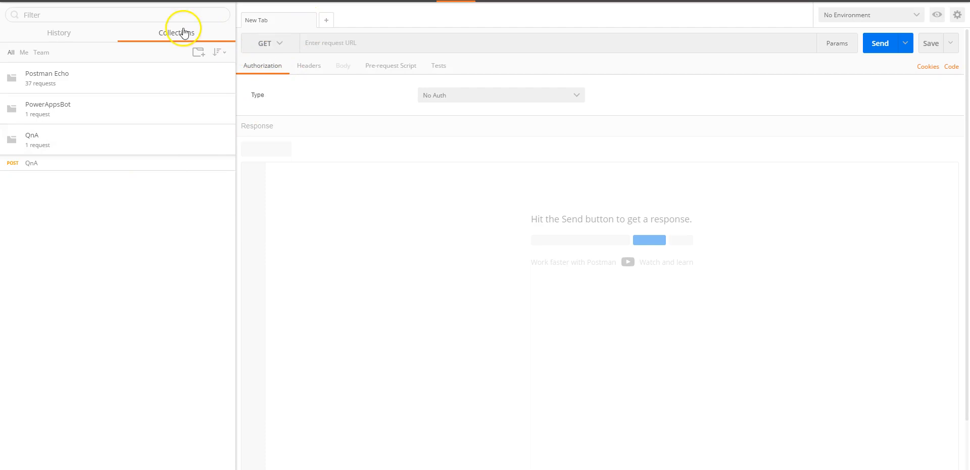
Set the new request's method to POST and paste the assembled generateAnswer URL from Notepad as its address
click(275, 51)
click(271, 78)
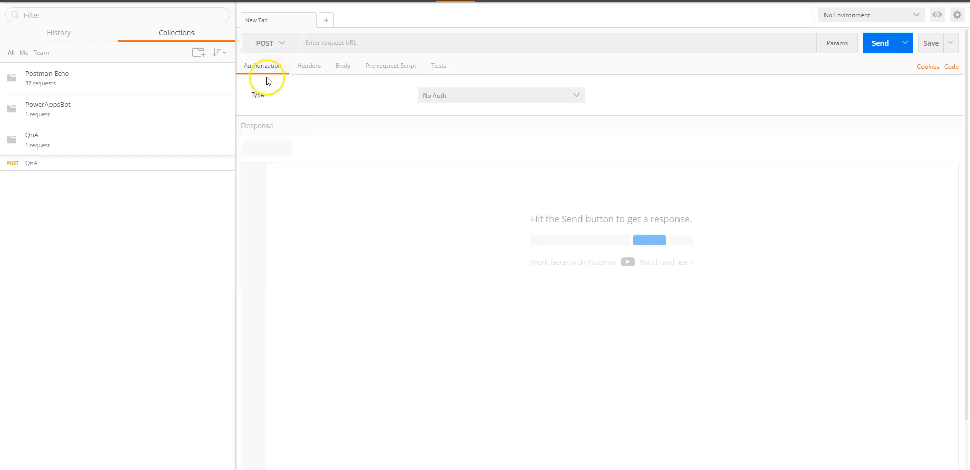
click(448, 433)
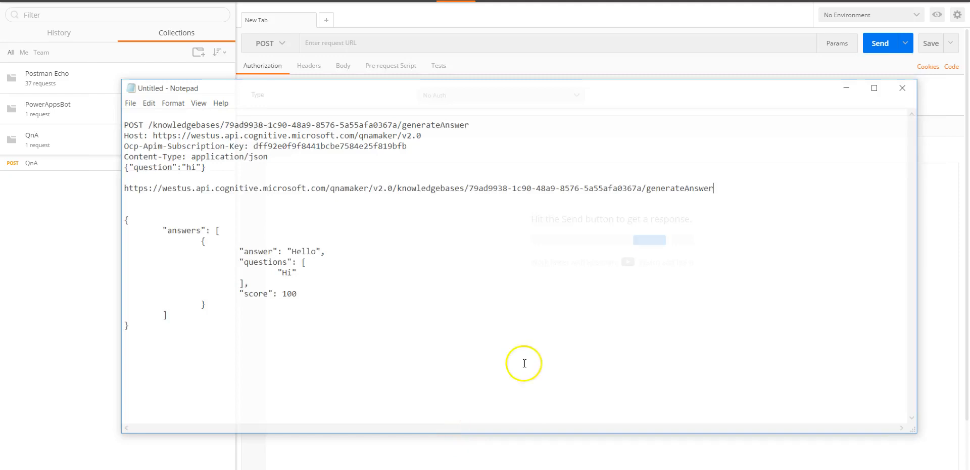
drag(739, 166, 99, 165)
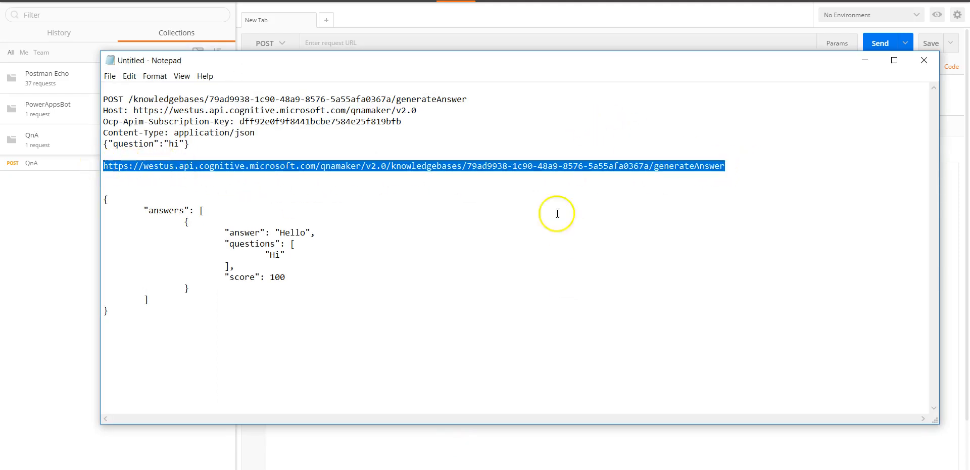
click(865, 60)
click(483, 45)
key(ctrl+v)
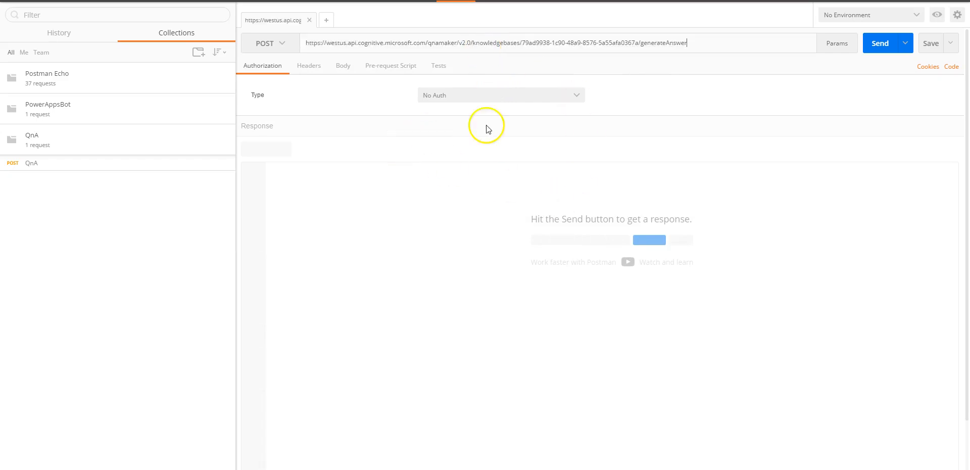
Add a request header with the key name Ocp-Apim-Subscription-Key, copied from the Notepad sample
click(314, 66)
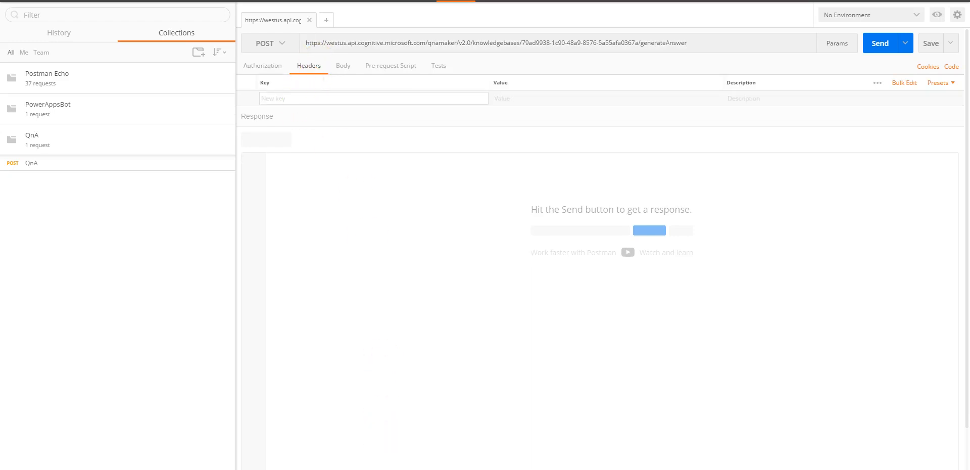
key(alt+Tab)
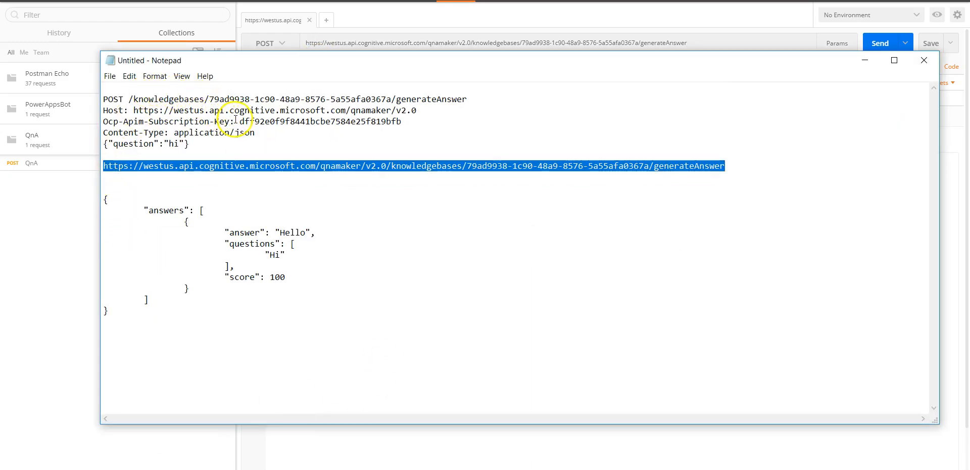
drag(230, 121, 103, 121)
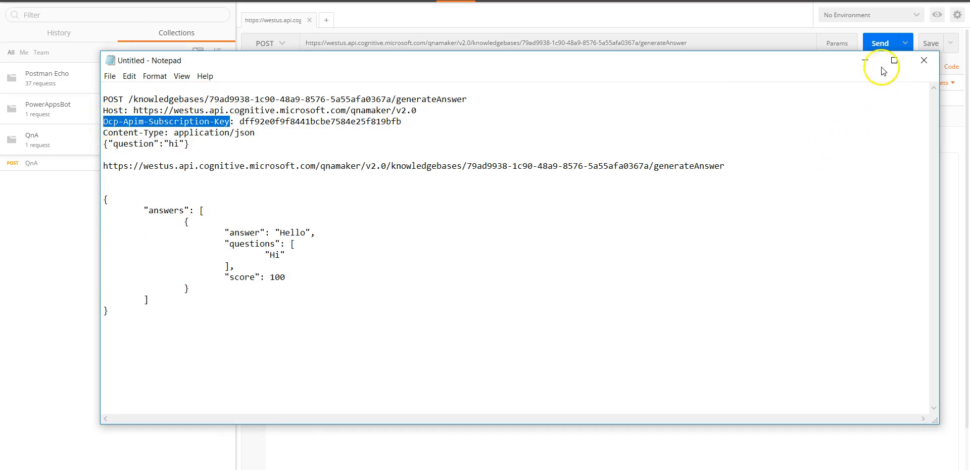
click(865, 60)
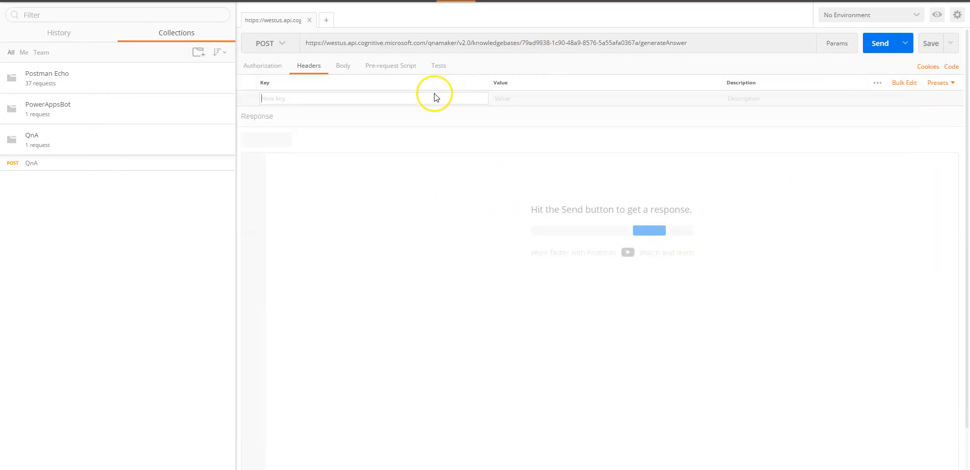
key(ctrl+v)
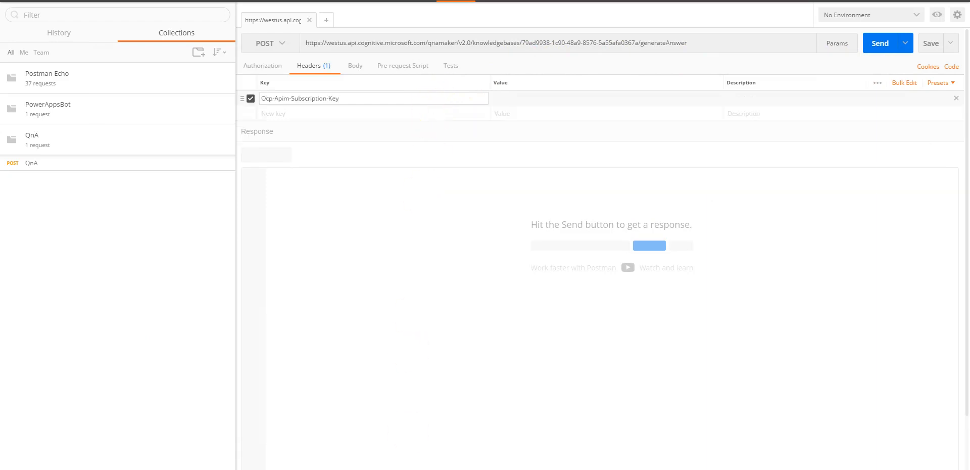
Copy the subscription key from Notepad and paste it as the Ocp-Apim-Subscription-Key header's value
key(alt+Tab)
drag(403, 121, 241, 123)
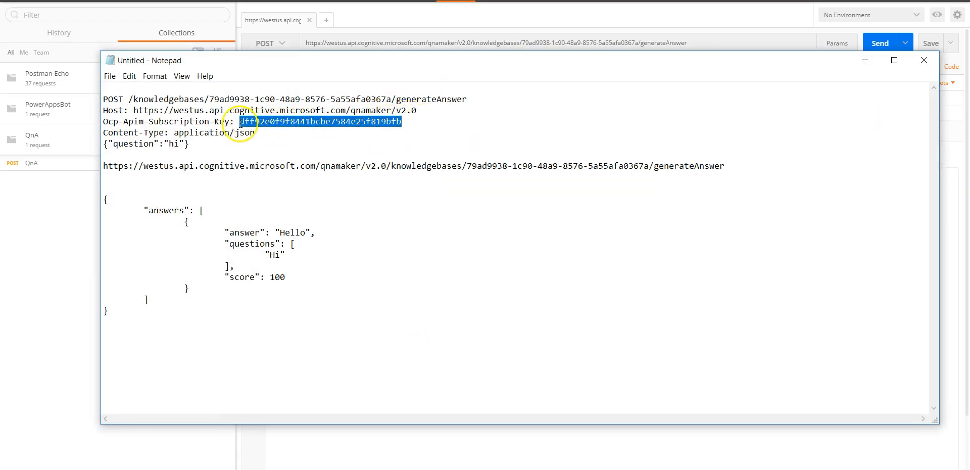
click(865, 60)
click(544, 95)
key(ctrl+v)
Add a second request header with the key name Content-Type, copied from Notepad
click(414, 113)
key(alt+Tab)
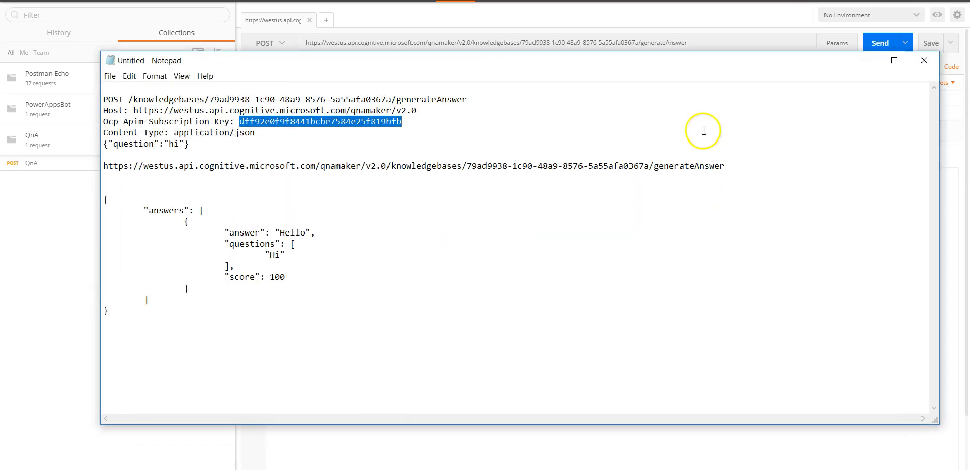
drag(164, 133, 104, 130)
click(682, 22)
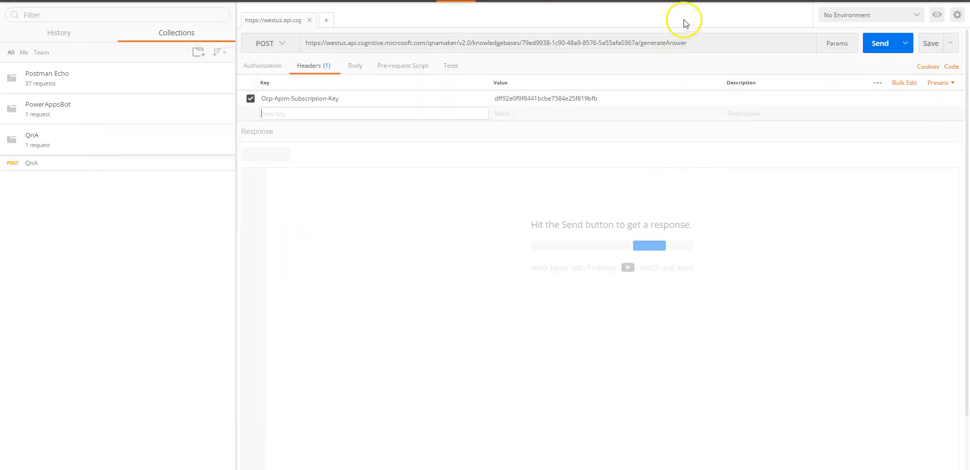
click(325, 113)
key(ctrl+v)
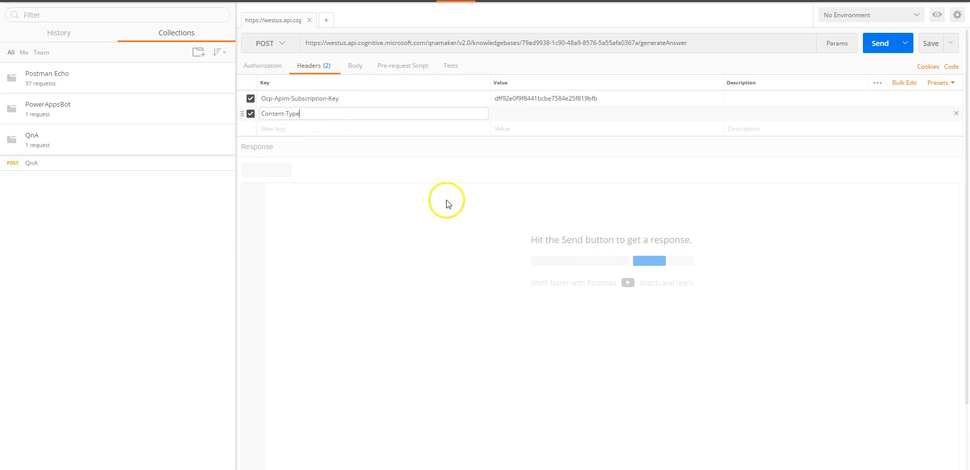
Set the Content-Type header's value to application/json, copied from Notepad
key(alt+Tab)
drag(255, 133, 174, 132)
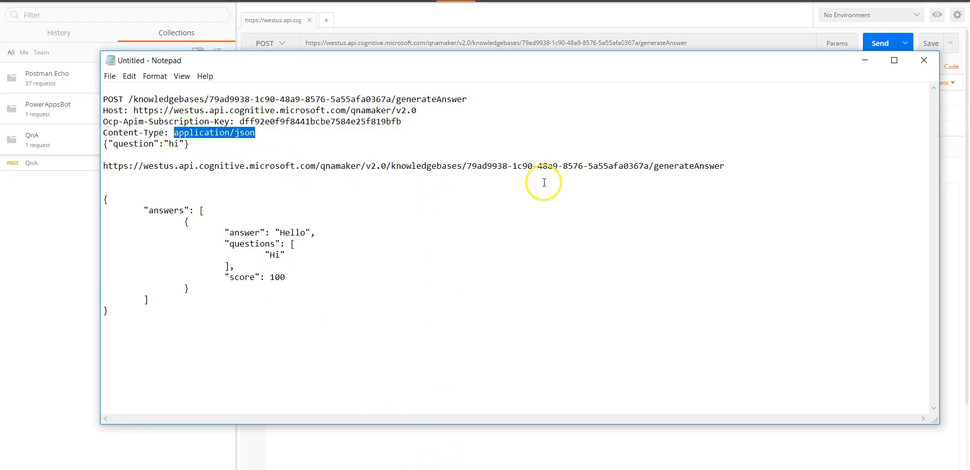
click(865, 60)
click(520, 113)
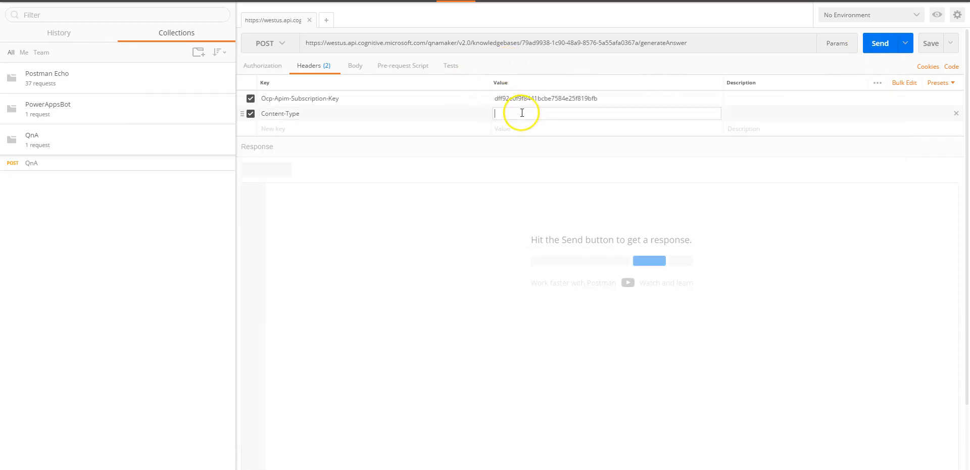
click(411, 289)
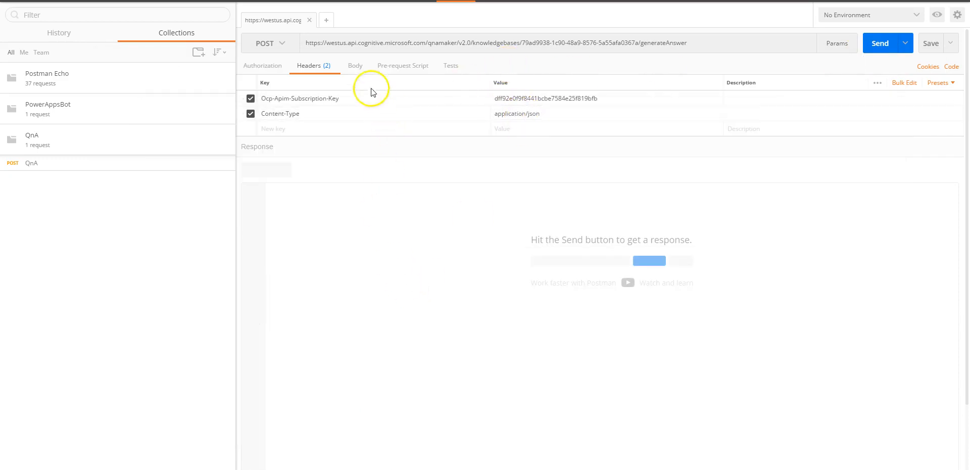
Set the request body to raw with {"question":"hi"} copied from Notepad, and send the request
click(356, 67)
click(391, 90)
click(388, 90)
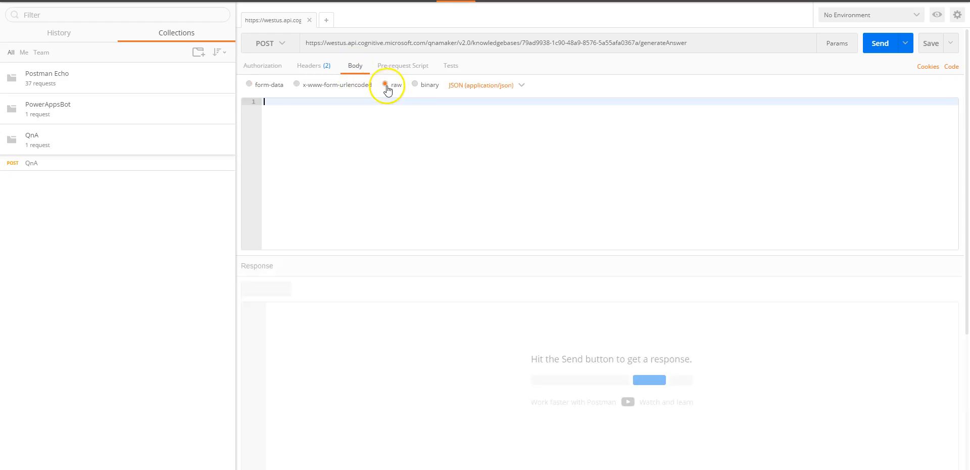
key(alt+Tab)
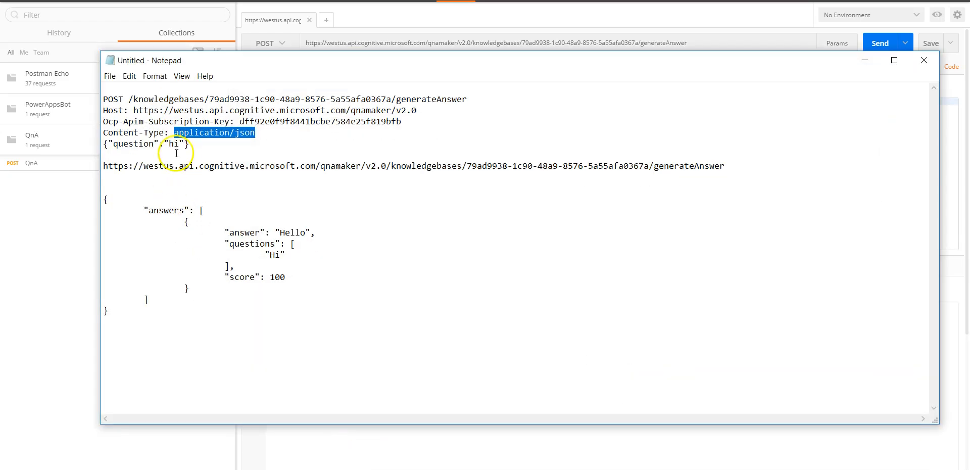
drag(195, 146, 86, 134)
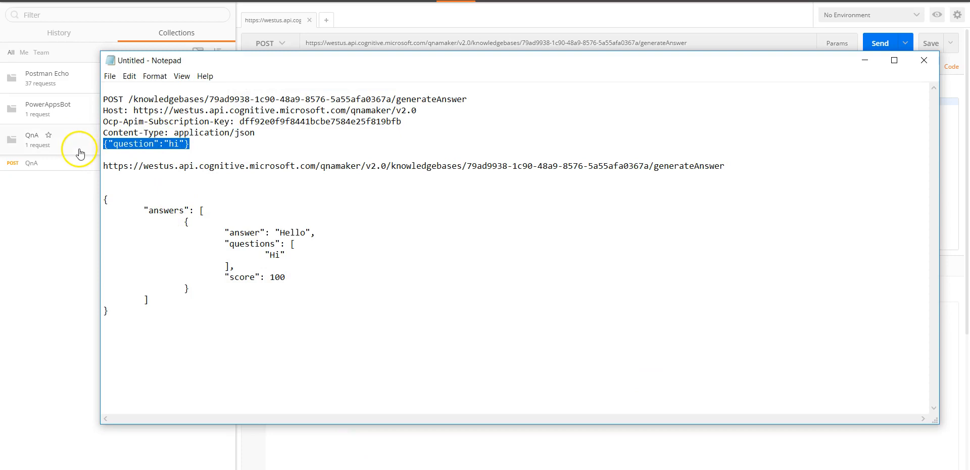
click(865, 60)
key(ctrl+v)
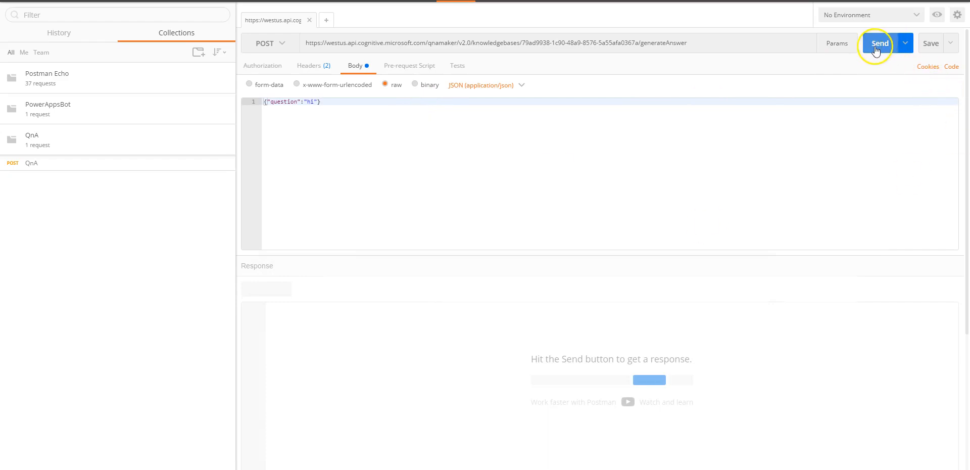
click(877, 49)
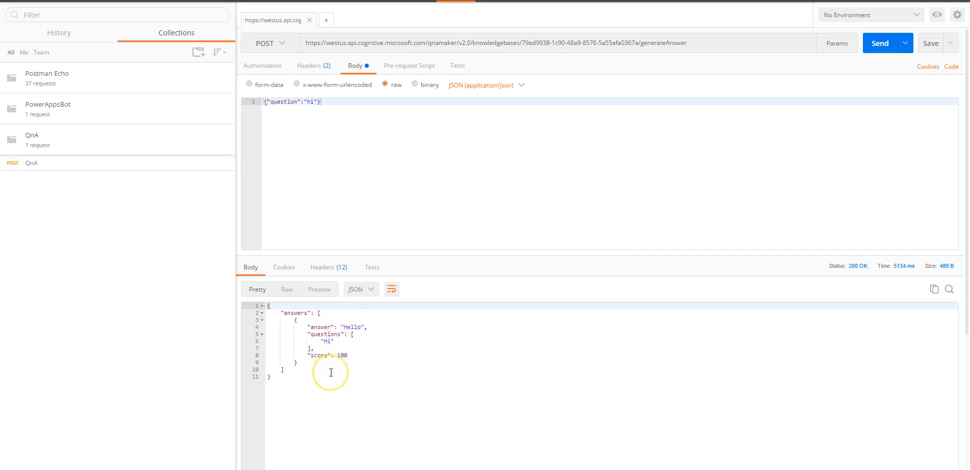
Save the request under the name Demo in a new collection named Demo
click(930, 43)
triple_click(568, 156)
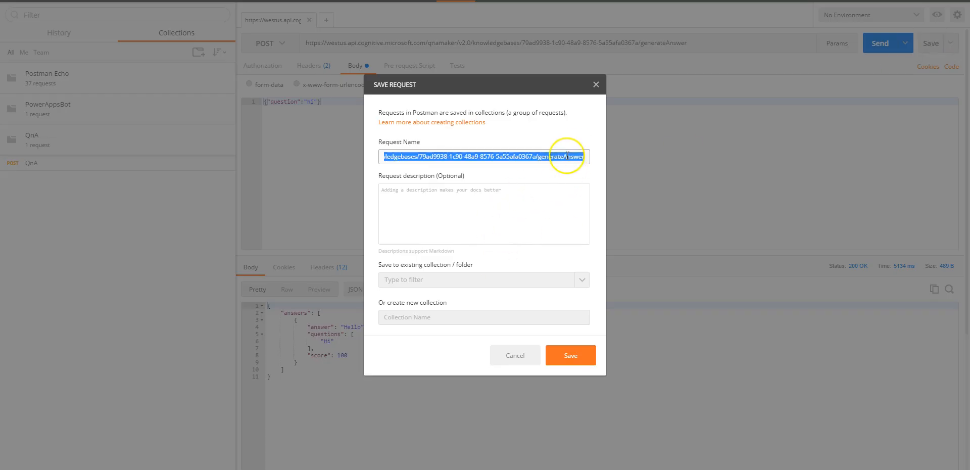
text(Demo)
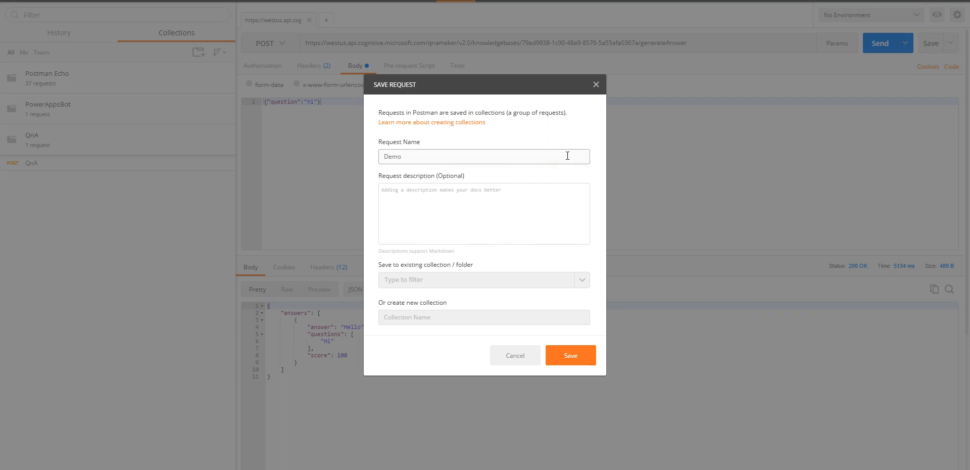
click(550, 317)
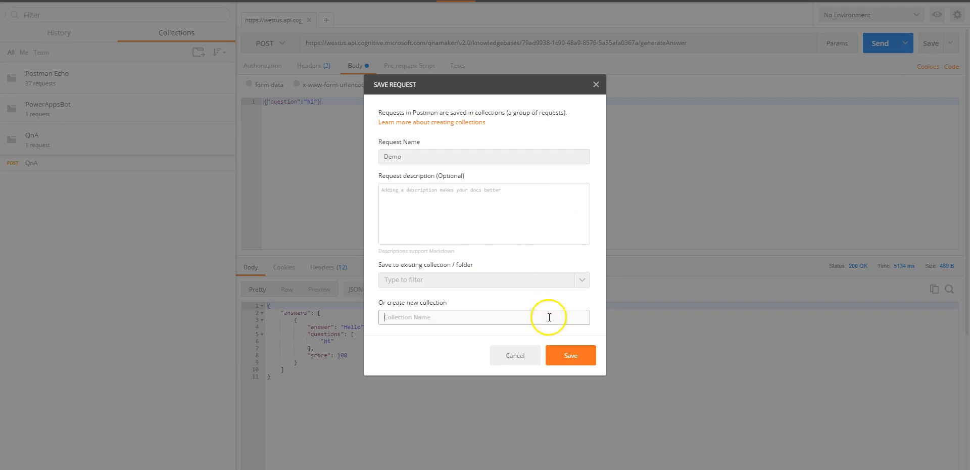
text(Demo)
click(576, 355)
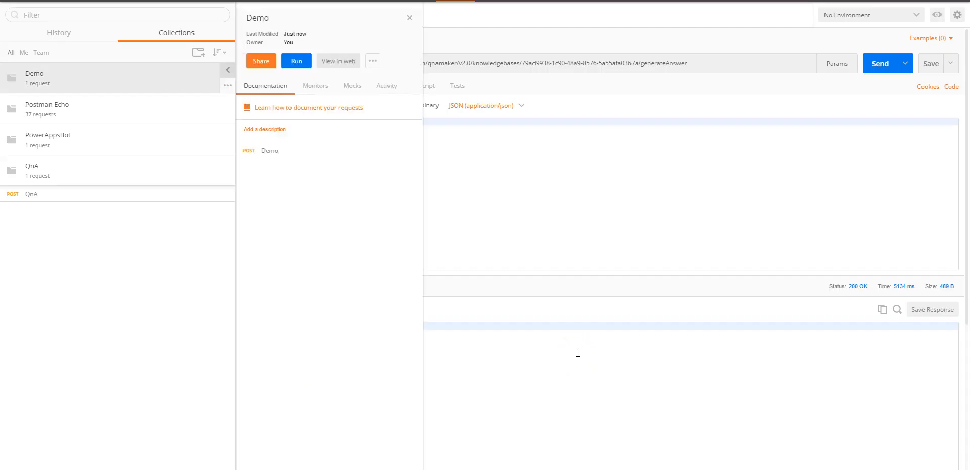
Export the Demo collection as Collection v1 to the desktop as Demo.postman_collection and check the file there
click(227, 86)
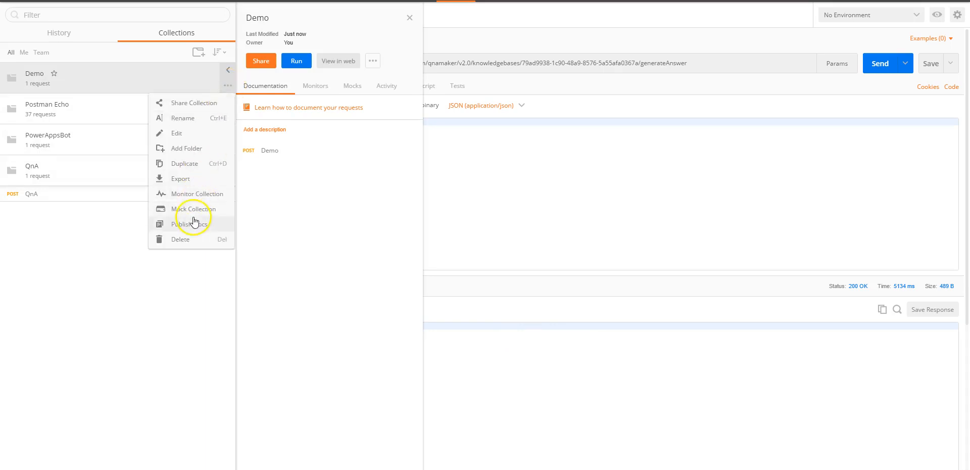
click(192, 179)
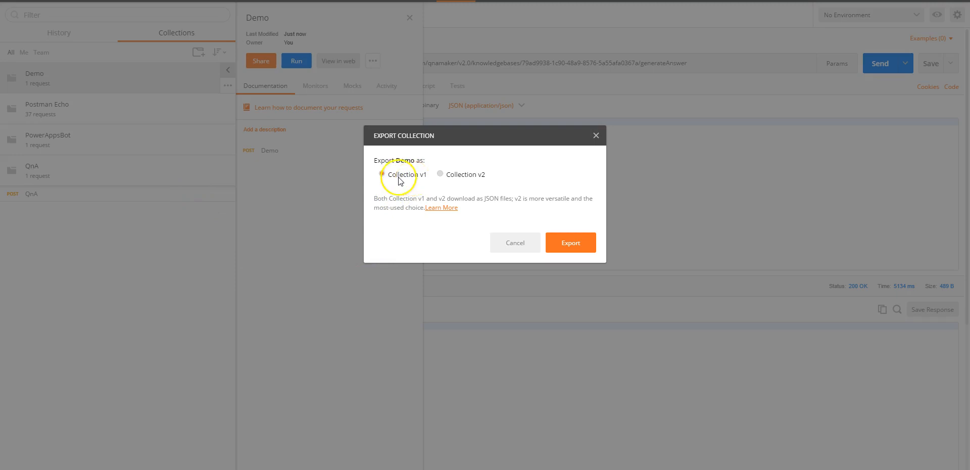
click(563, 245)
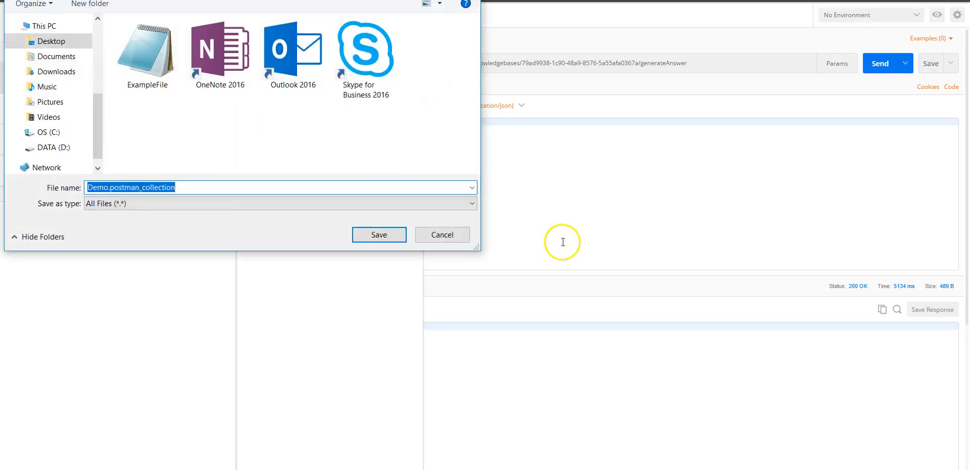
click(363, 237)
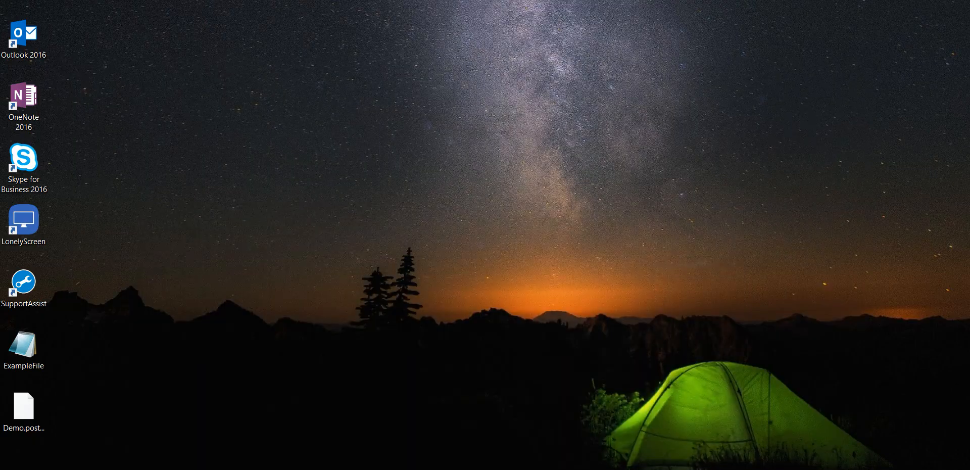
click(16, 402)
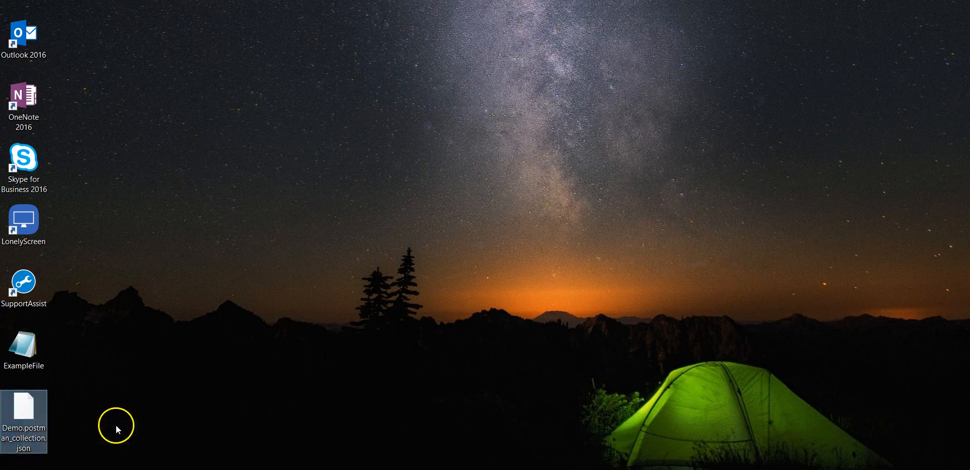
click(340, 398)
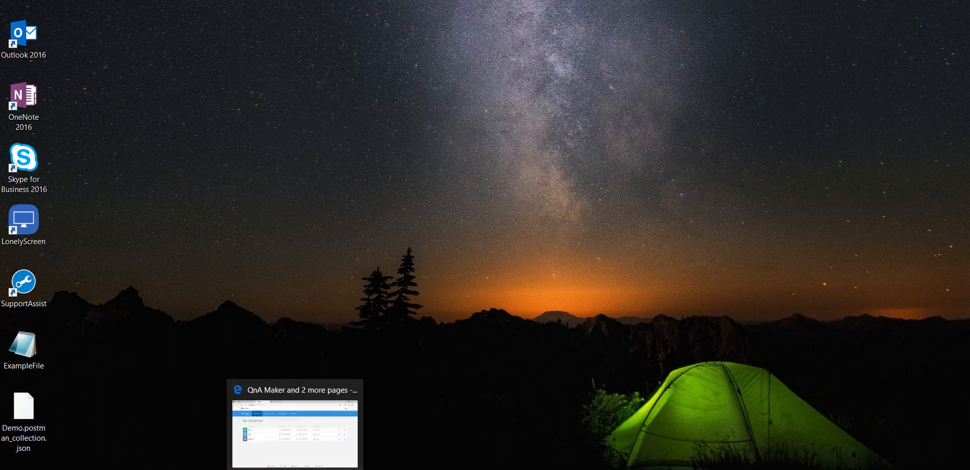
Switch to the PowerApps Connections page in the browser and start creating a custom connector
click(295, 469)
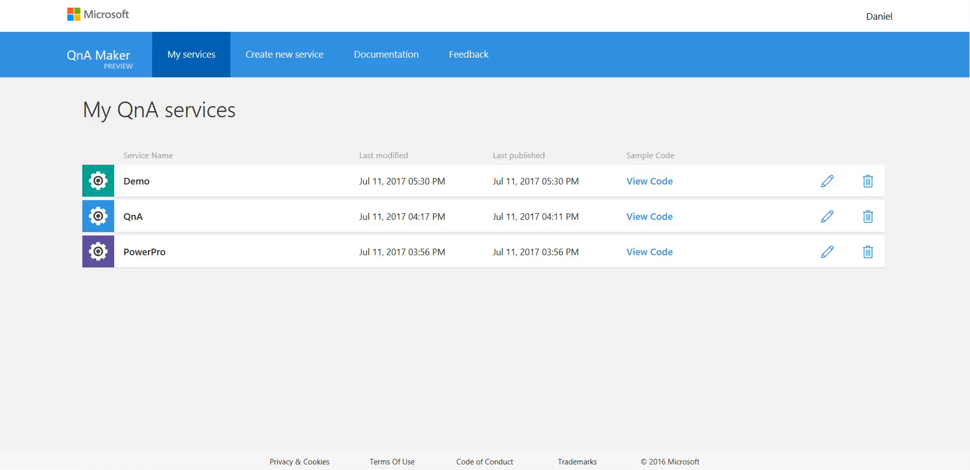
key(ctrl+Tab)
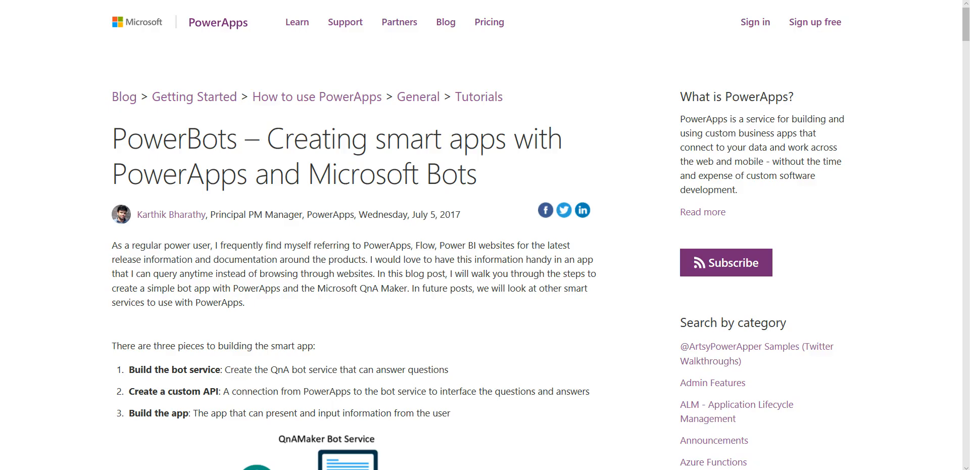
key(ctrl+Tab)
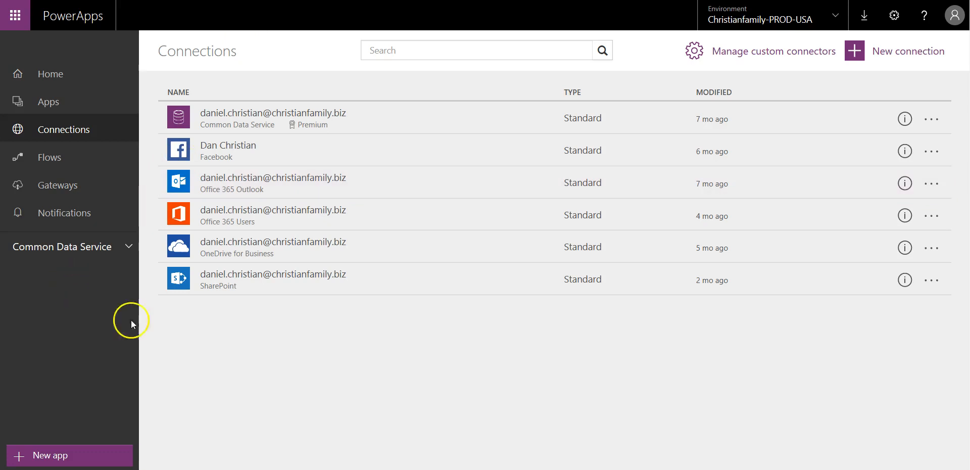
click(773, 53)
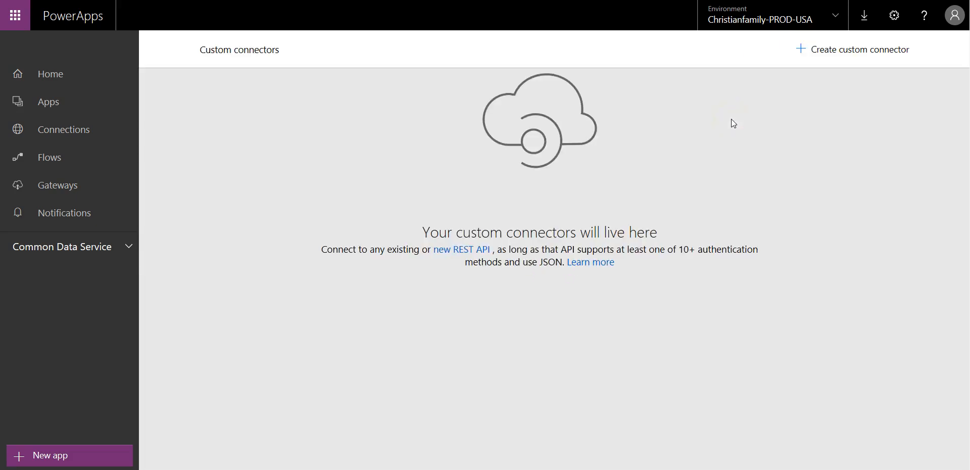
click(828, 51)
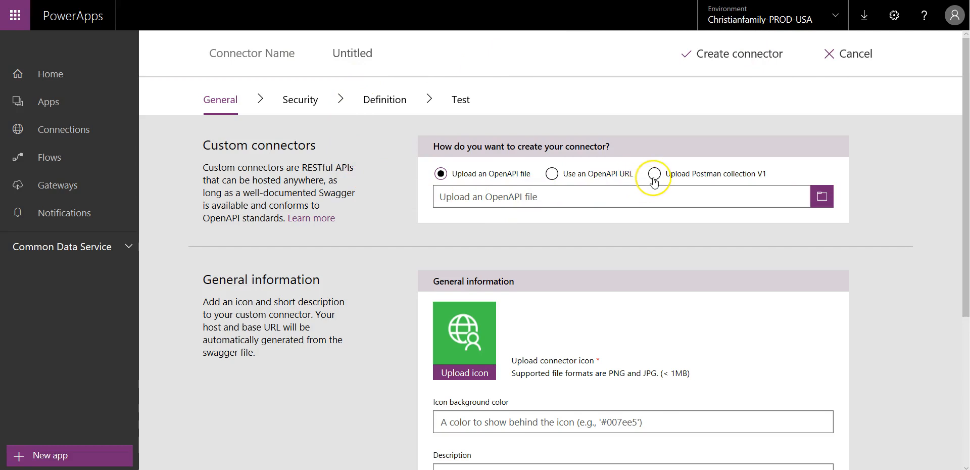
Choose Postman collection V1 as the connector source and upload Demo.postman_collection.json from the desktop
click(655, 174)
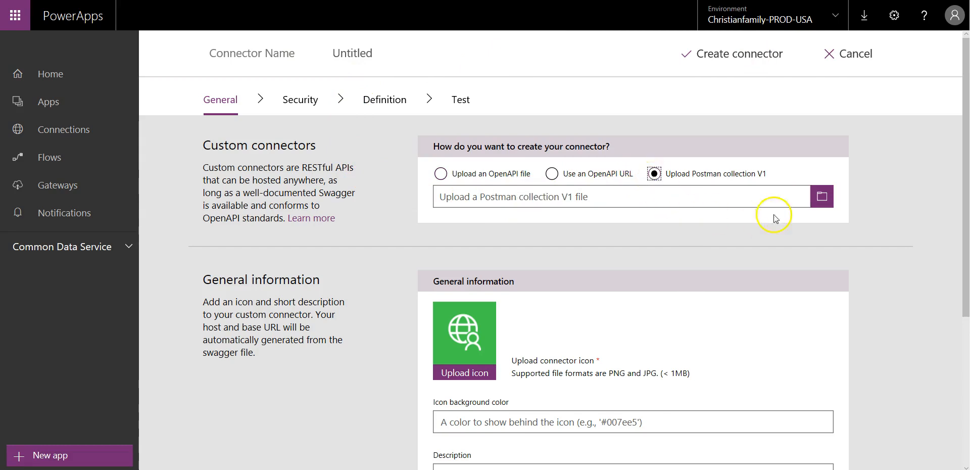
click(812, 204)
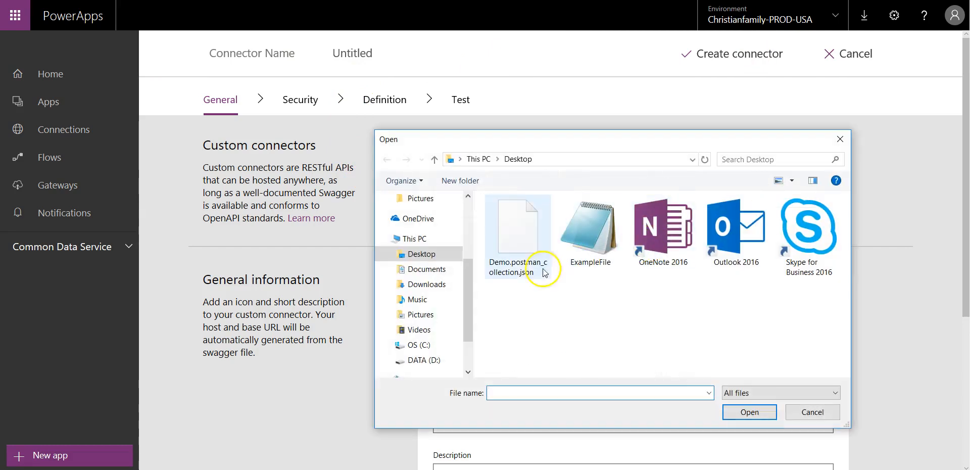
click(501, 268)
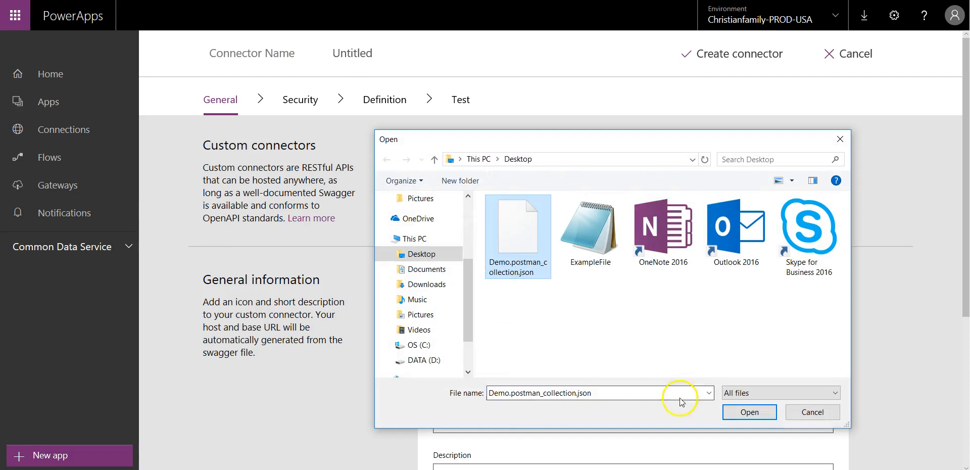
click(732, 413)
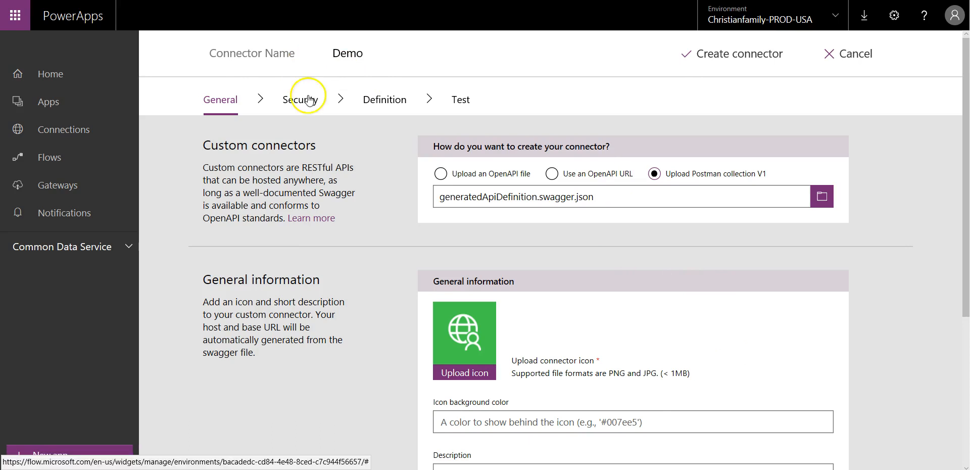
Continue from the general information to the security settings and set the authentication type to API Key
scroll(859, 412, down, 3)
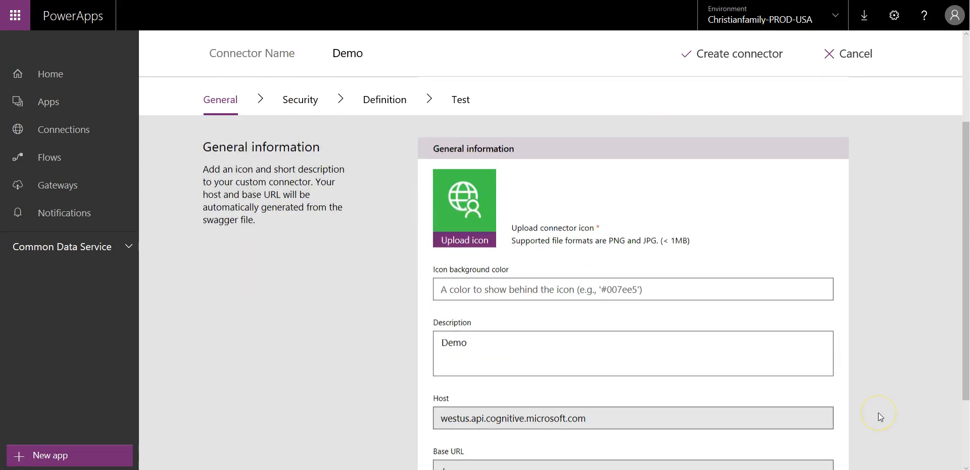
scroll(878, 413, down, 2)
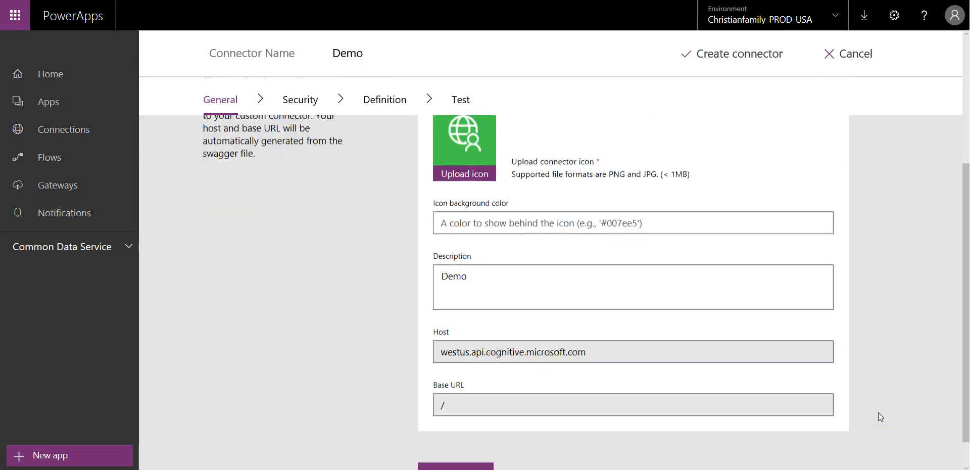
click(480, 437)
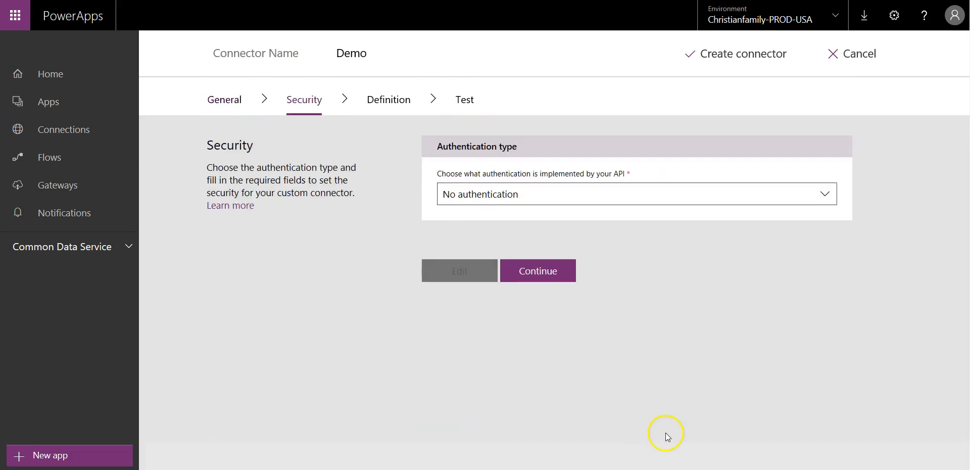
click(832, 196)
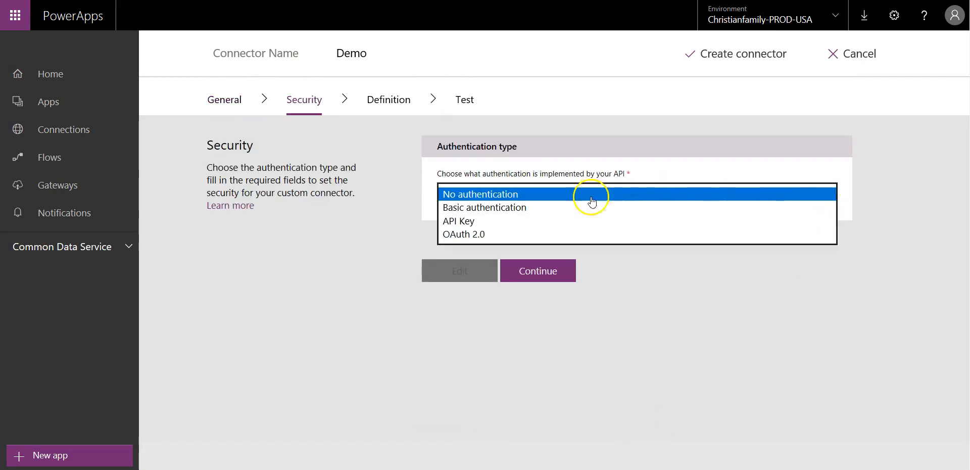
click(460, 223)
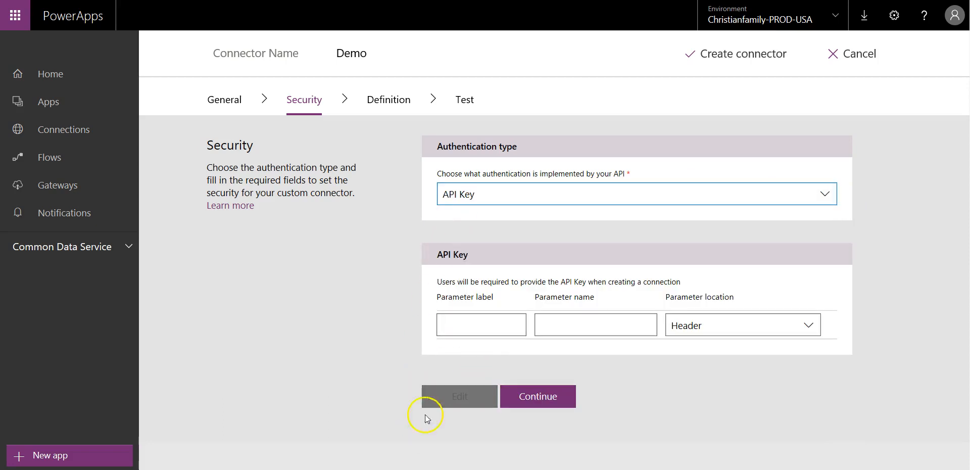
Copy the header name Ocp-Apim-Subscription-Key from Notepad into the API key's parameter label and parameter name, and continue to the definition
key(alt+Tab)
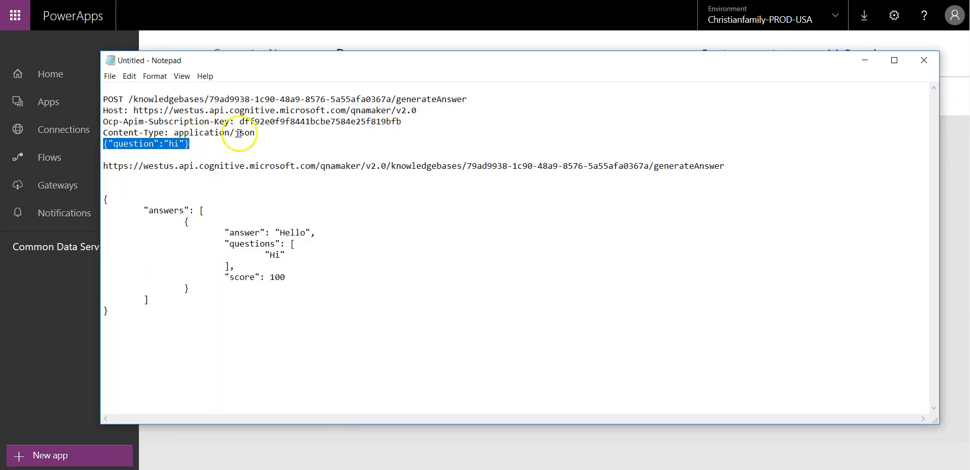
drag(232, 121, 97, 123)
key(ctrl+c)
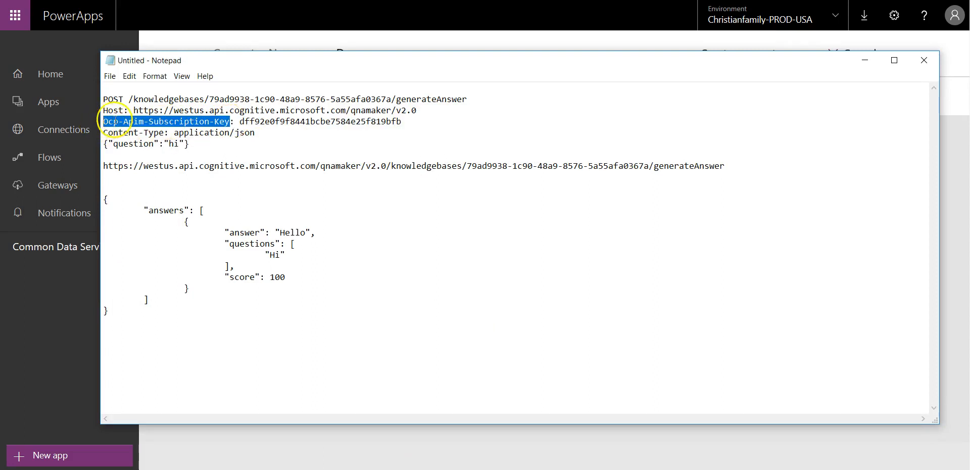
click(865, 61)
click(451, 325)
key(ctrl+v)
click(536, 328)
key(ctrl+v)
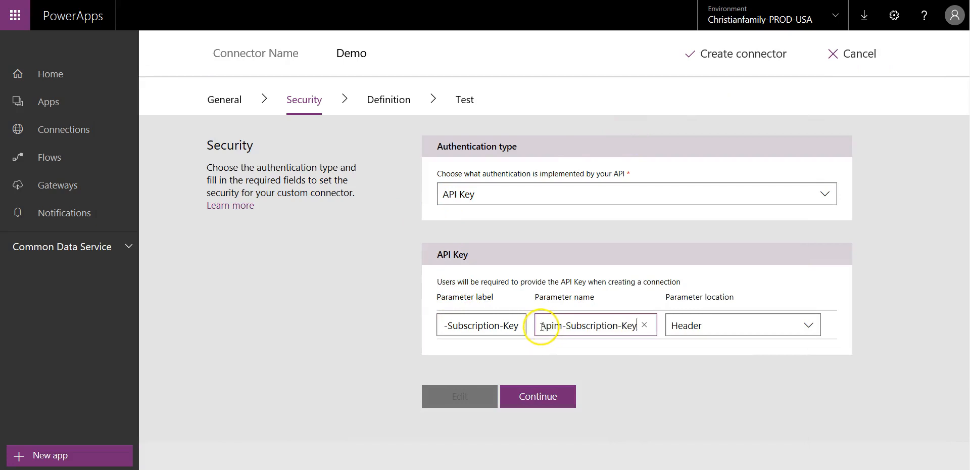
click(552, 395)
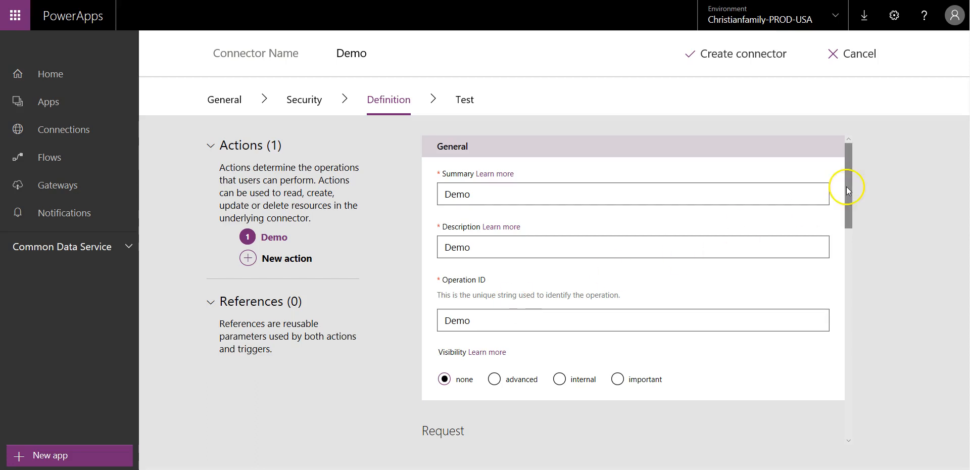
Delete the Ocp-Apim-Subscription-Key header from the Demo action's request
drag(850, 189, 850, 193)
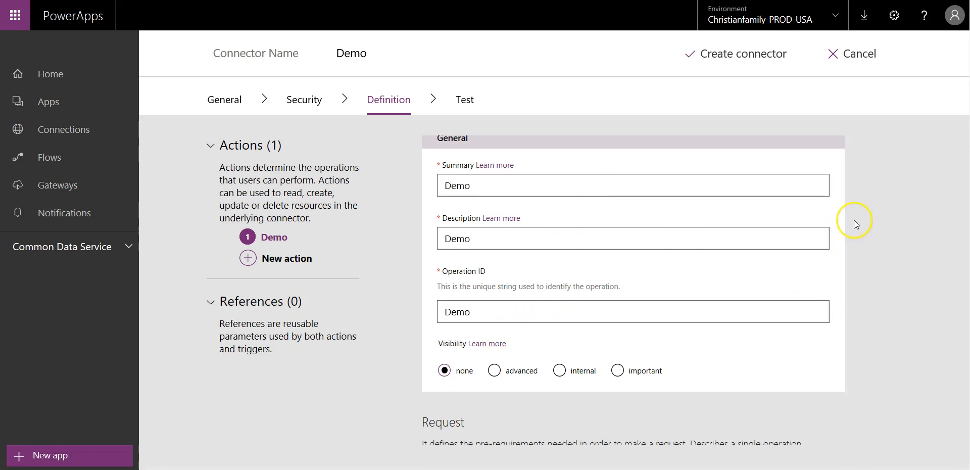
drag(848, 228, 842, 325)
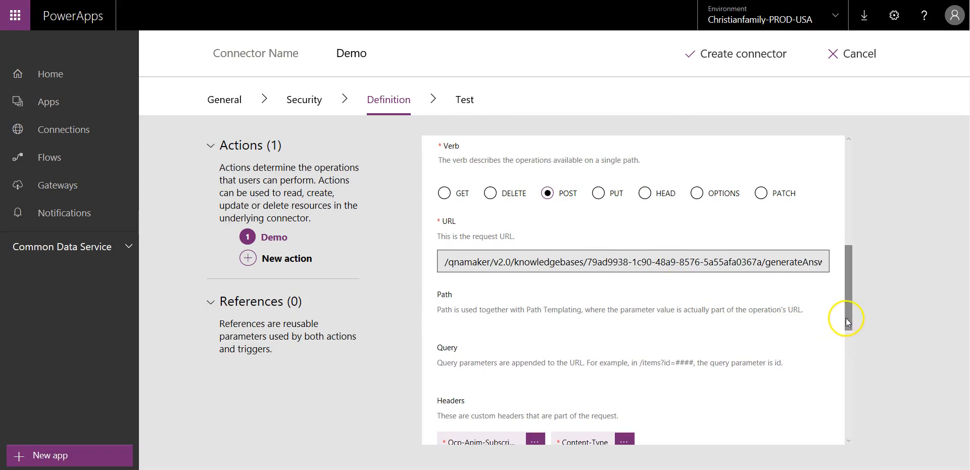
drag(849, 317, 842, 353)
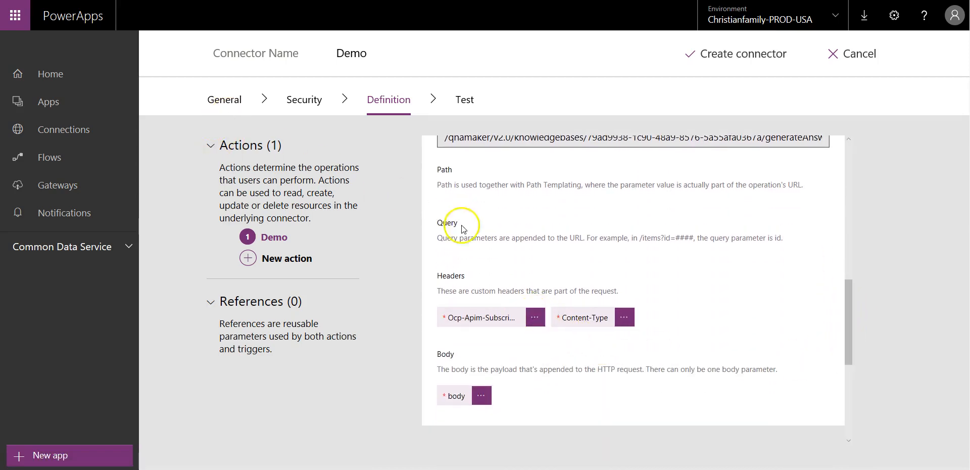
click(536, 319)
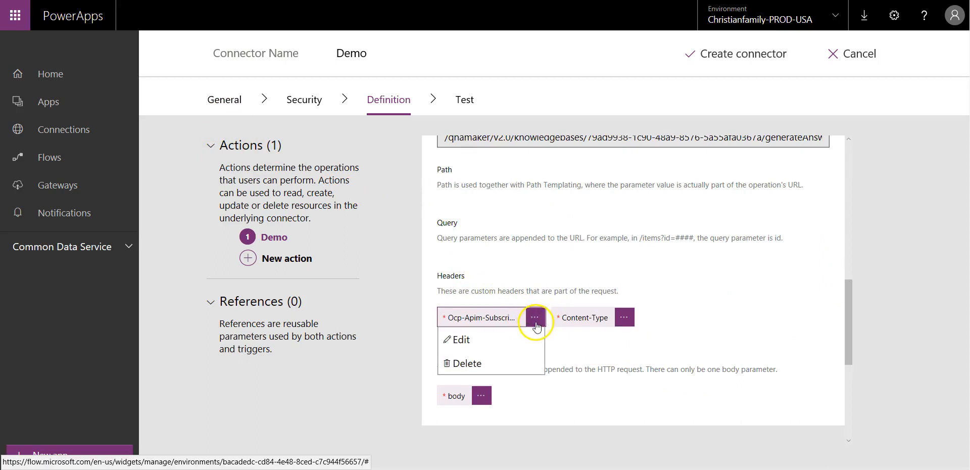
click(488, 361)
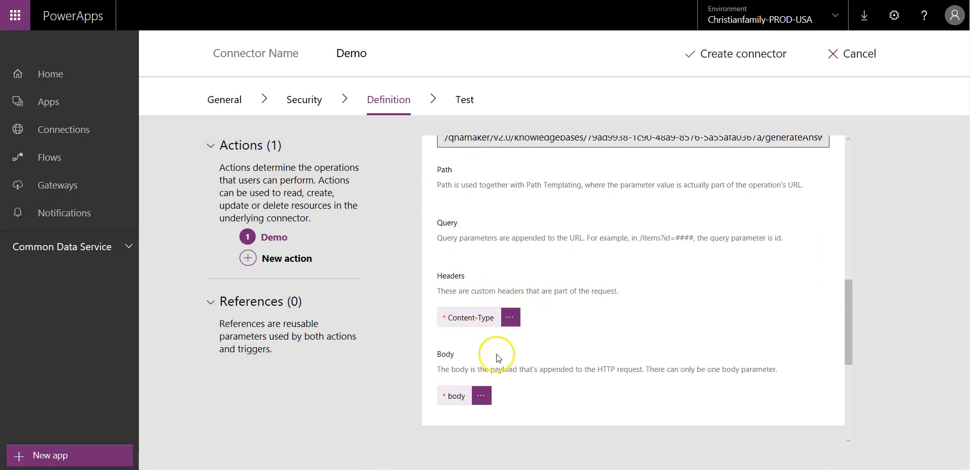
Edit the Content-Type header to be not required, remove the leading space from its default value application/json, and return to the action
click(510, 318)
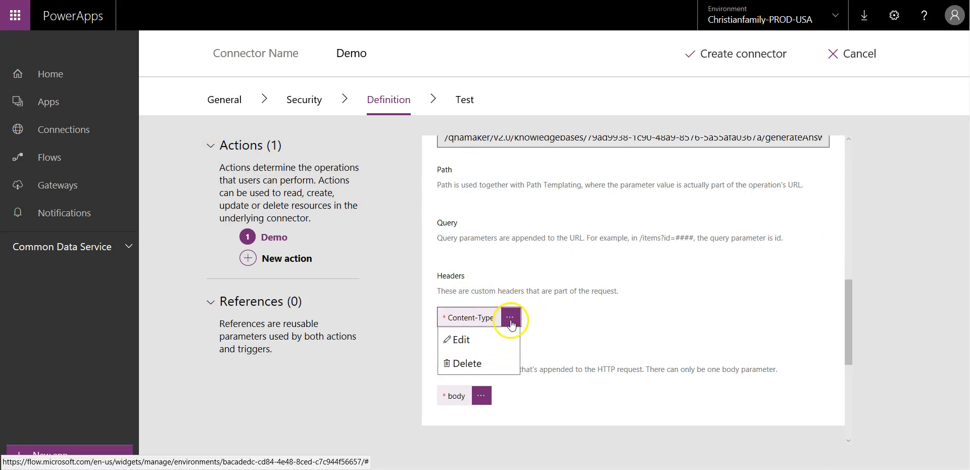
click(481, 344)
scroll(596, 362, down, 3)
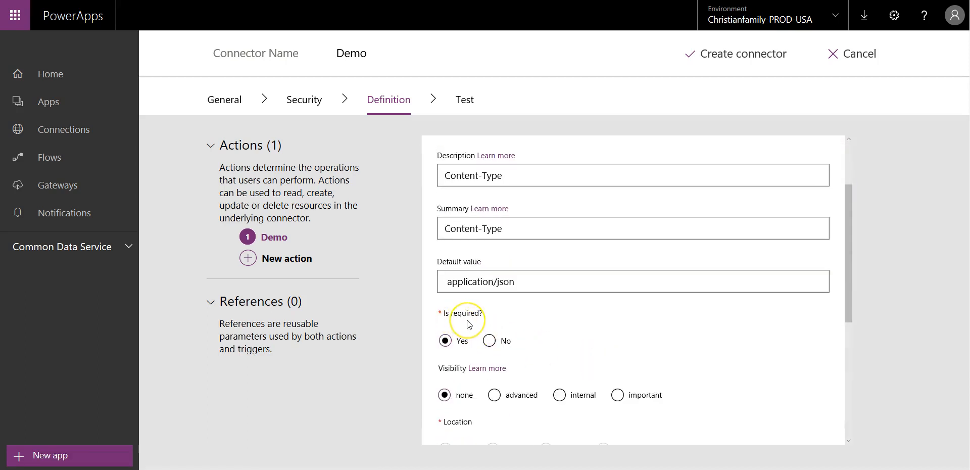
click(494, 348)
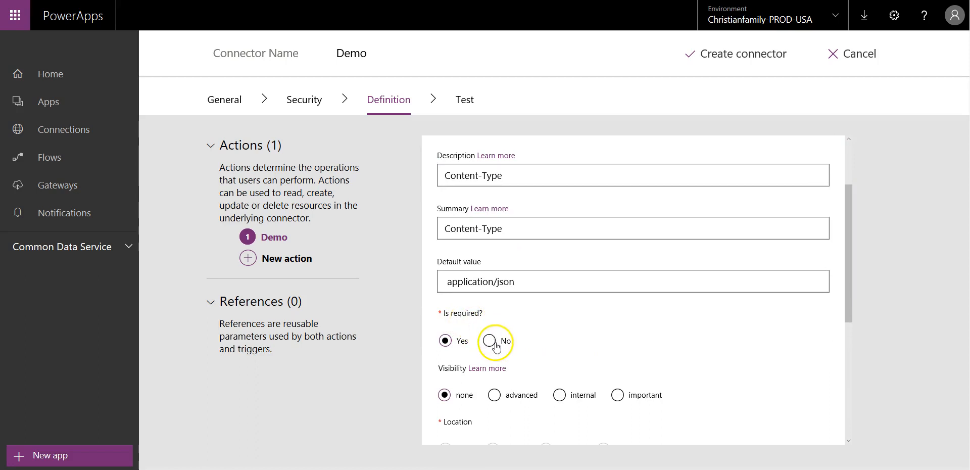
click(491, 345)
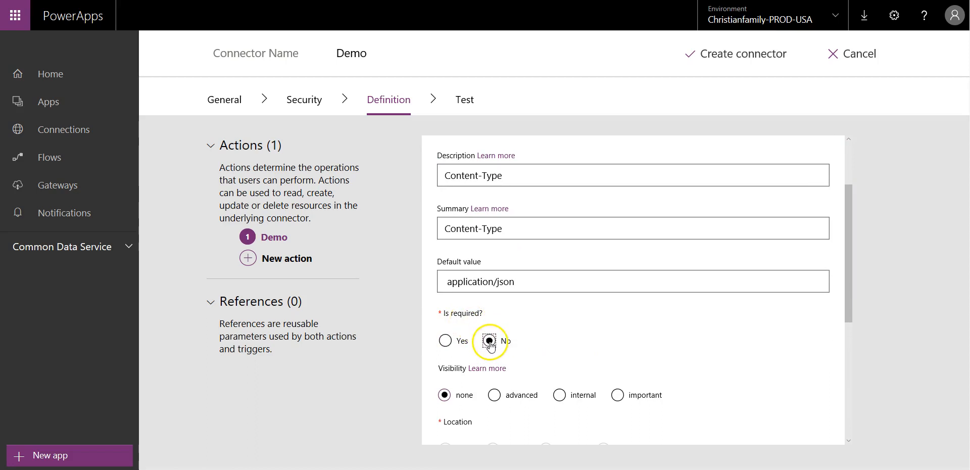
click(443, 281)
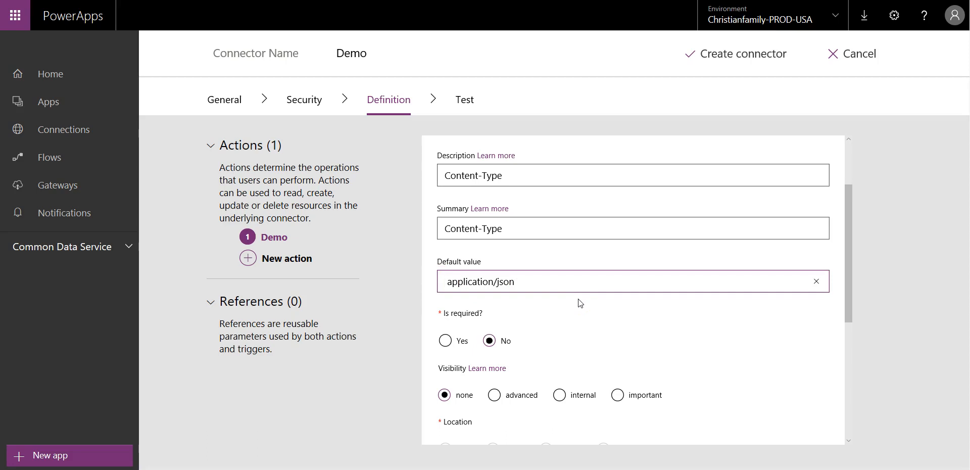
key(Delete)
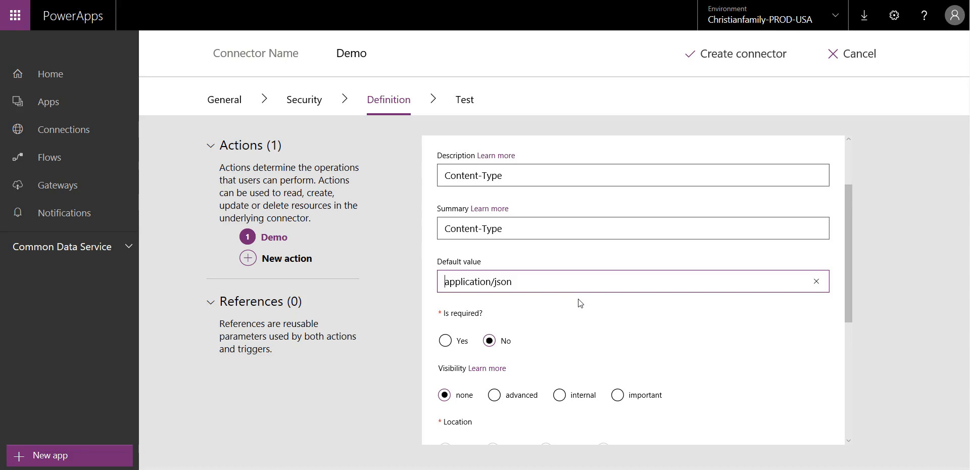
scroll(580, 304, down, 5)
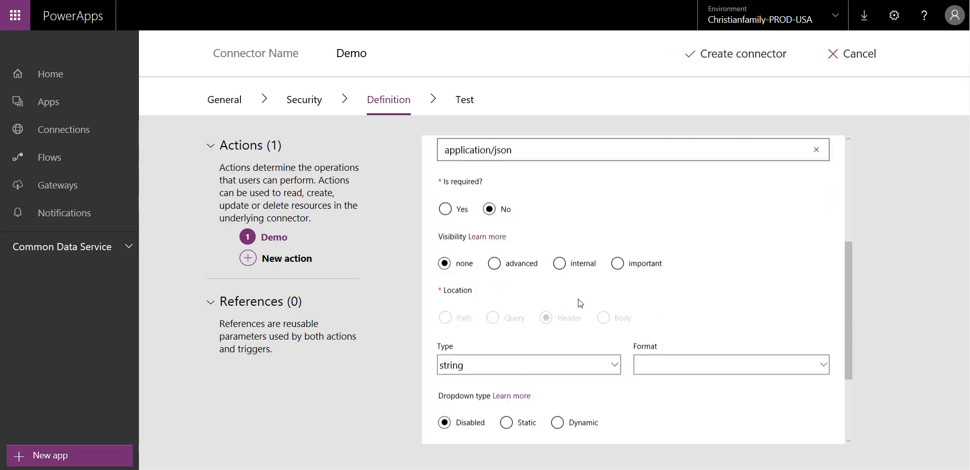
click(560, 280)
scroll(559, 277, up, 10)
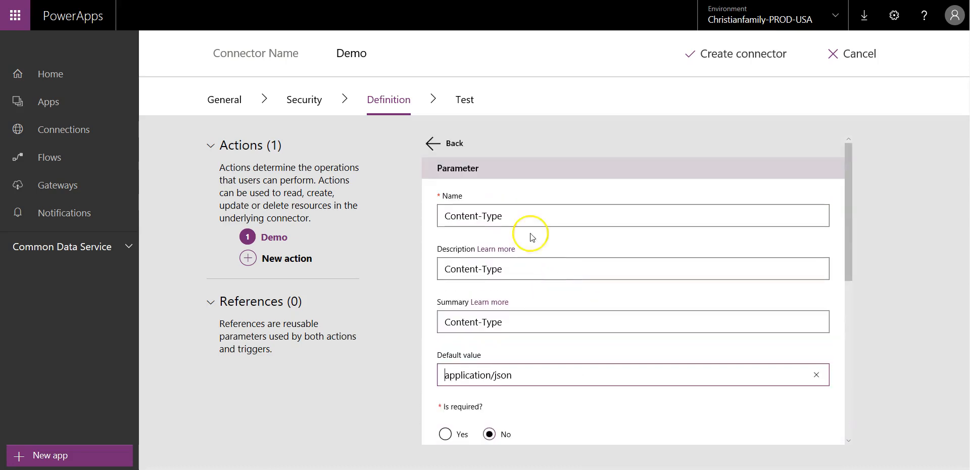
click(457, 146)
Open the Demo action's default response and start importing its definition from a sample
scroll(673, 298, down, 9)
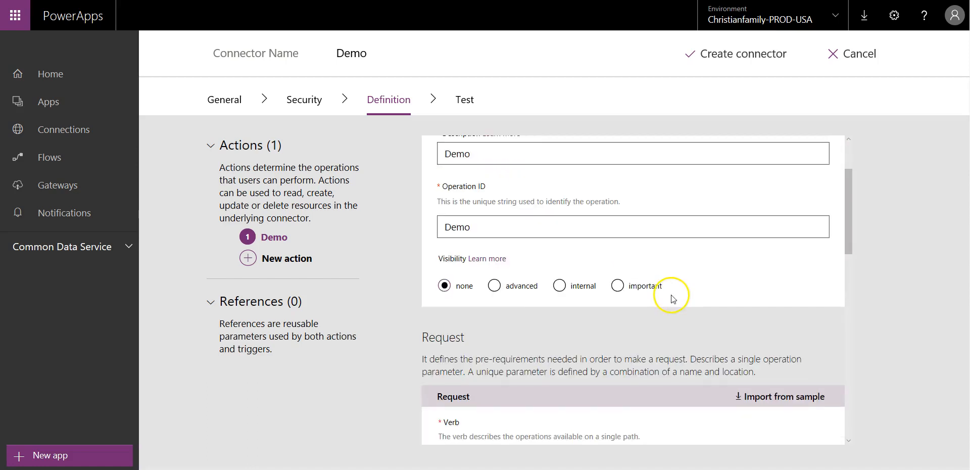
scroll(673, 302, down, 2)
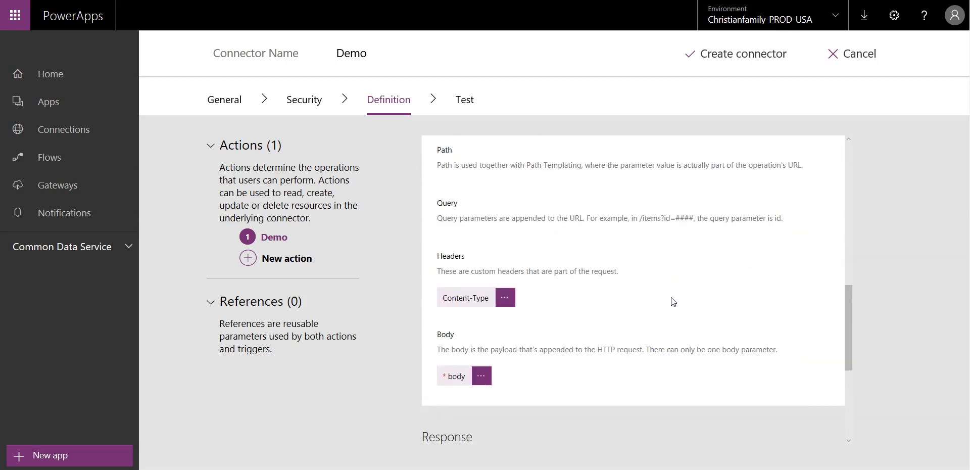
scroll(673, 302, down, 5)
click(478, 266)
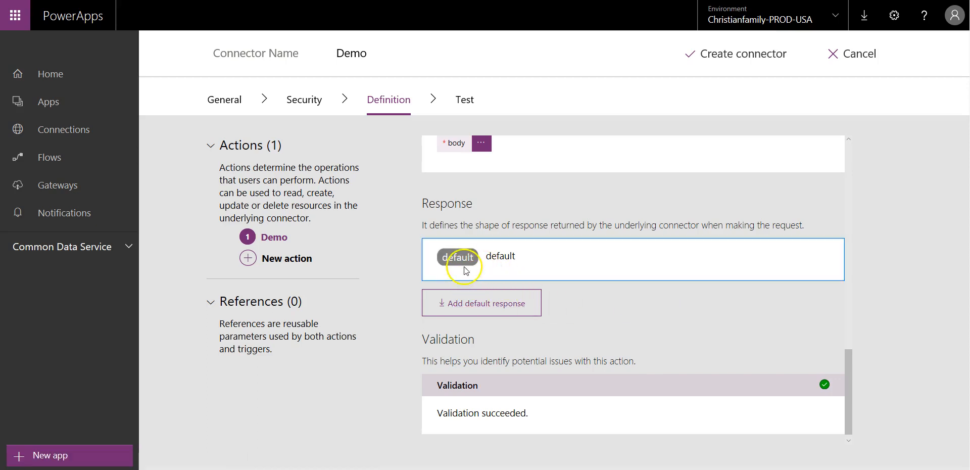
click(465, 265)
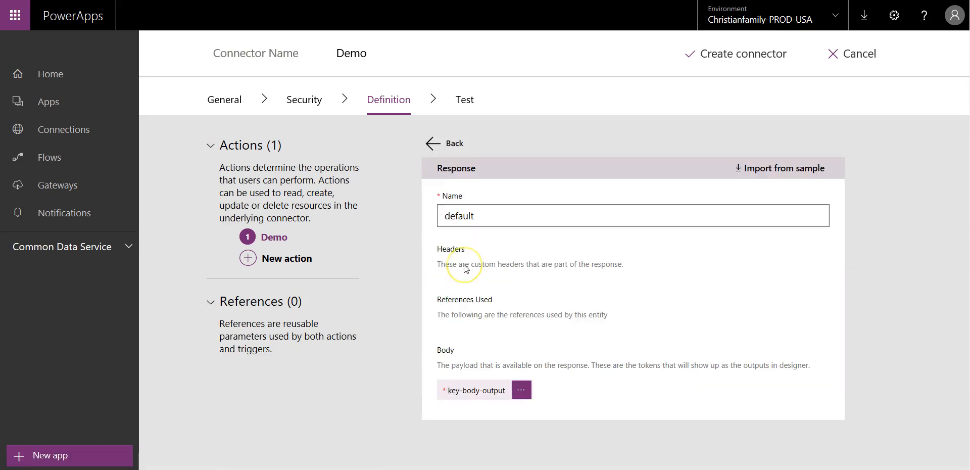
click(792, 174)
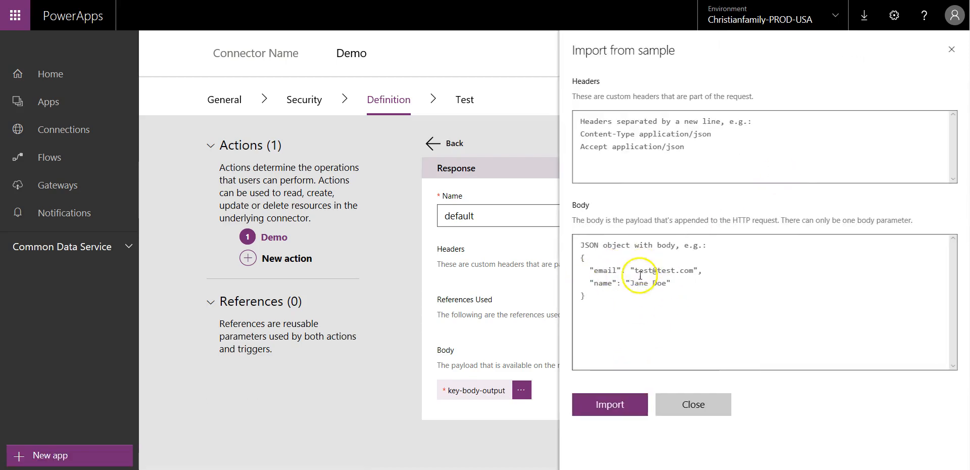
Copy the sample JSON response containing answer, questions and score from the Notepad notes
key(alt+Tab)
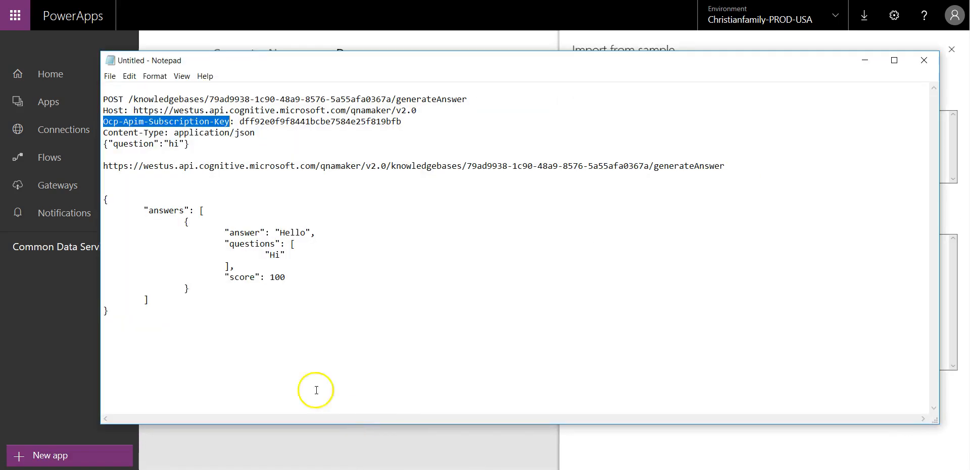
drag(143, 319, 106, 200)
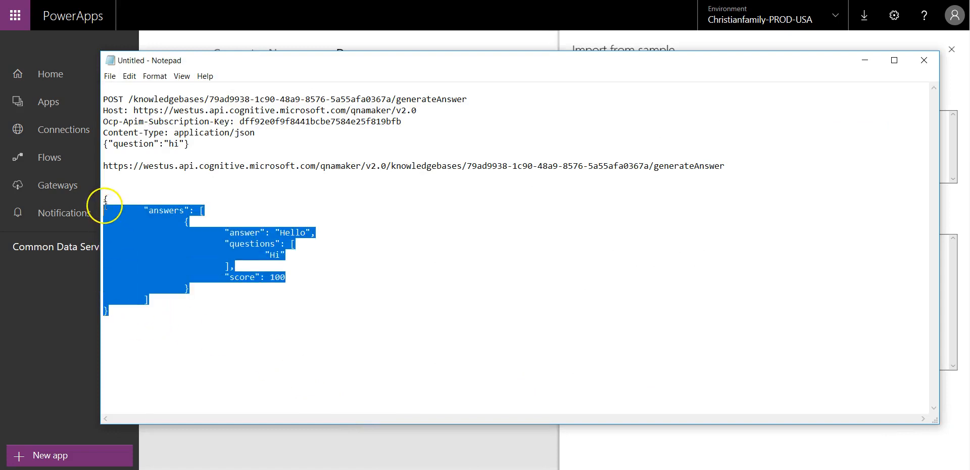
right_click(112, 211)
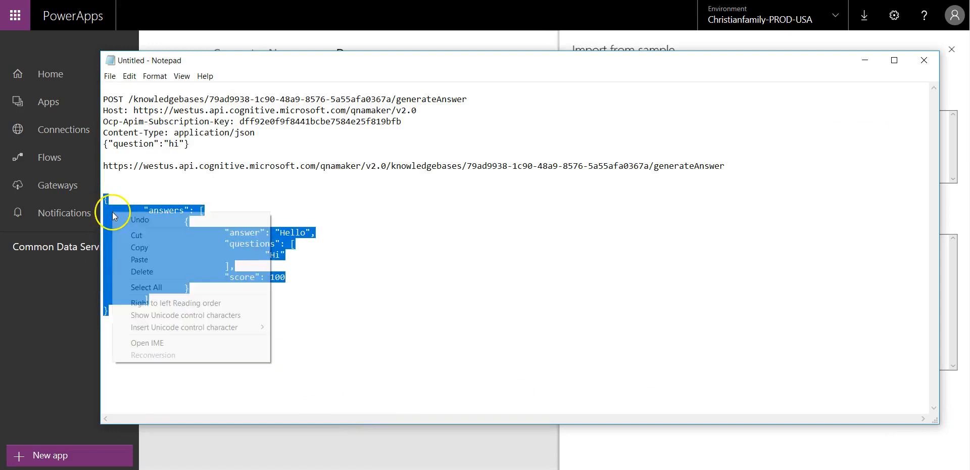
click(131, 250)
click(865, 61)
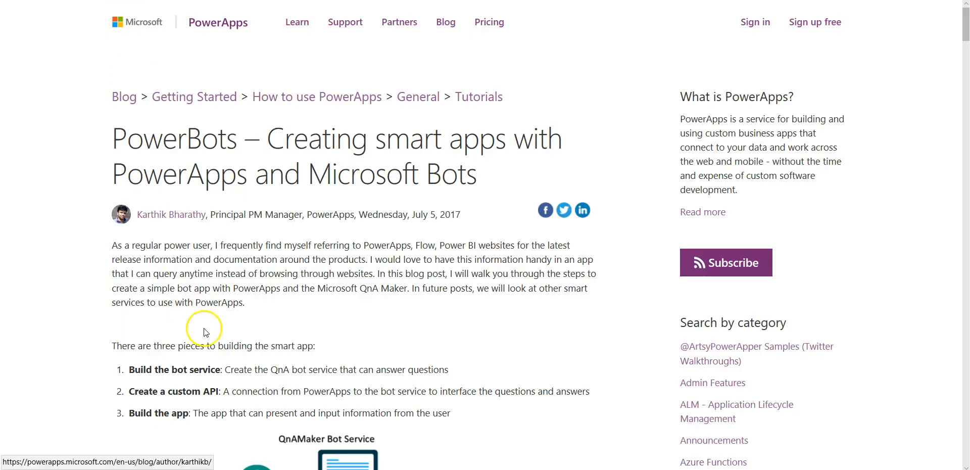
scroll(202, 303, down, 4)
scroll(214, 343, down, 20)
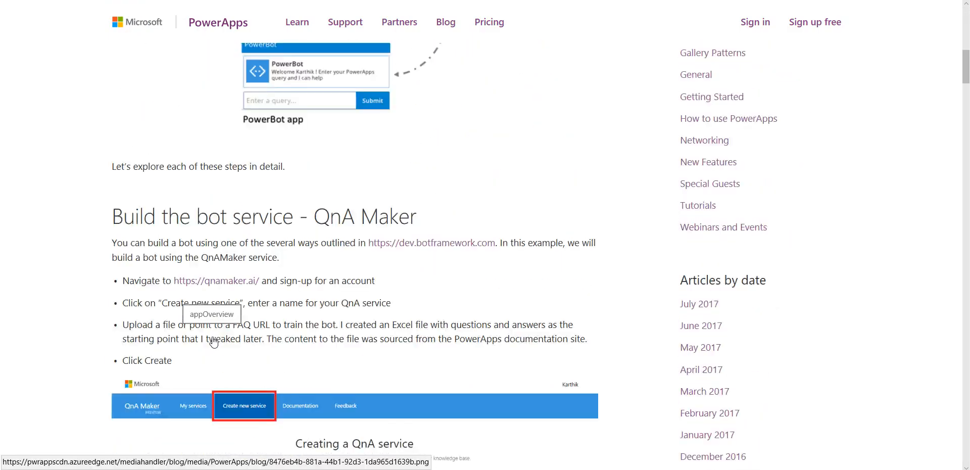
scroll(214, 343, down, 20)
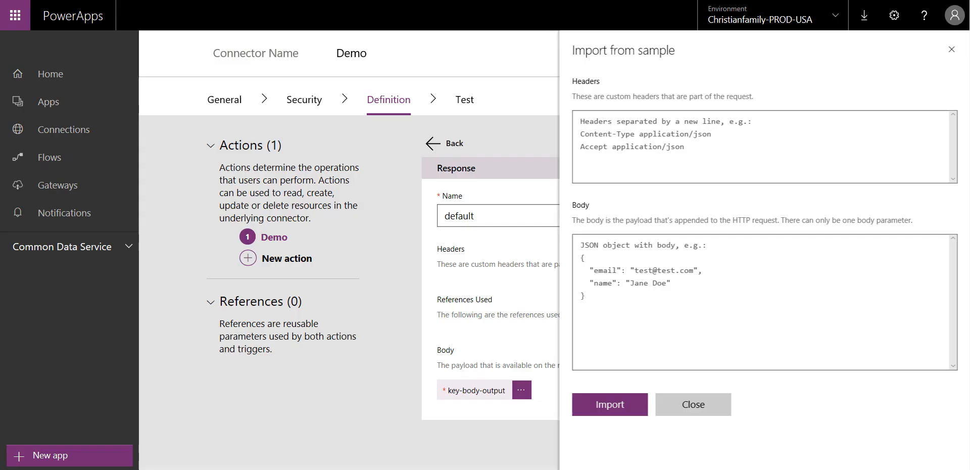
Paste the copied JSON as the sample body, import it into the default response, and return to the Demo action
right_click(598, 262)
click(614, 292)
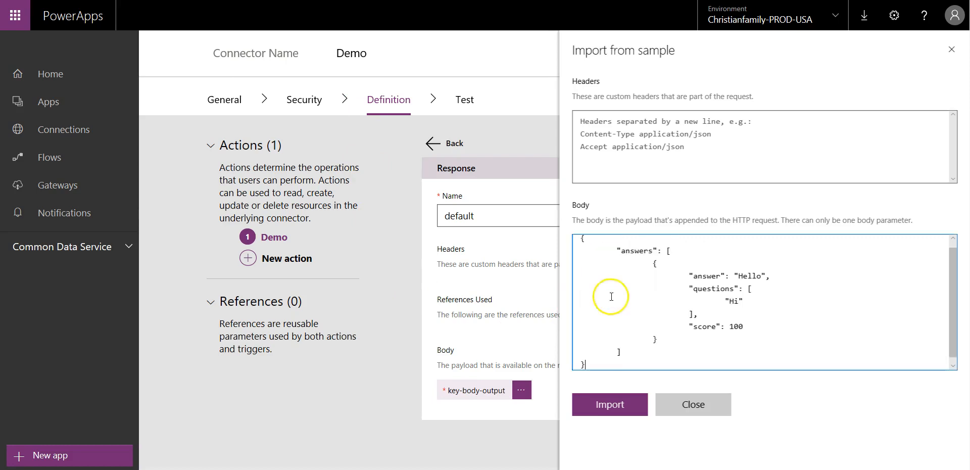
click(603, 407)
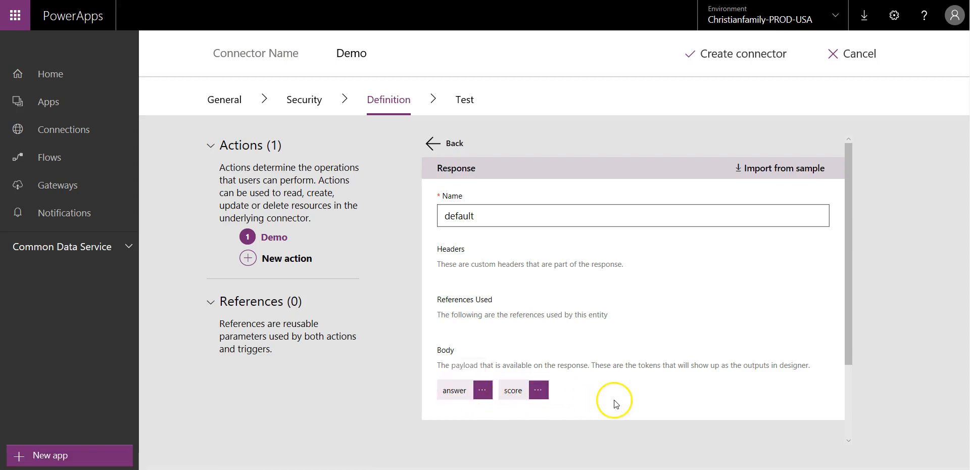
scroll(613, 401, down, 3)
scroll(614, 399, up, 3)
click(429, 145)
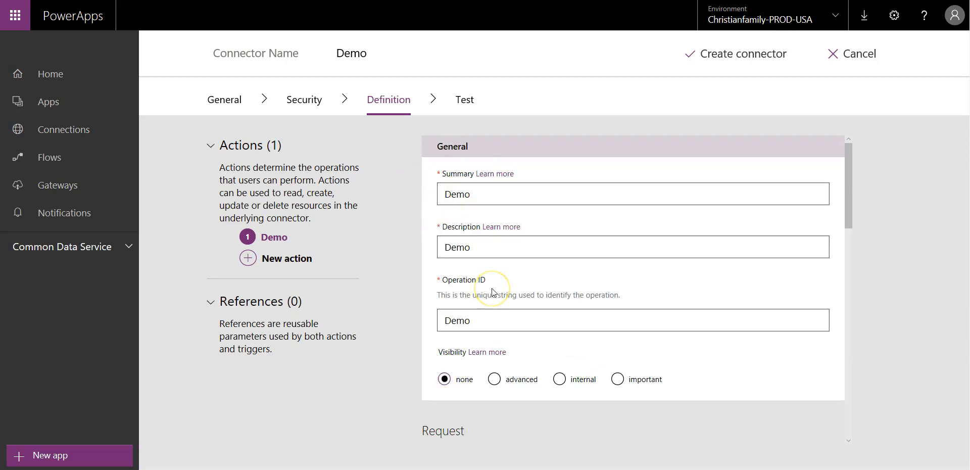
Check the Demo action's request, response and validation, and create the connector
scroll(493, 292, down, 5)
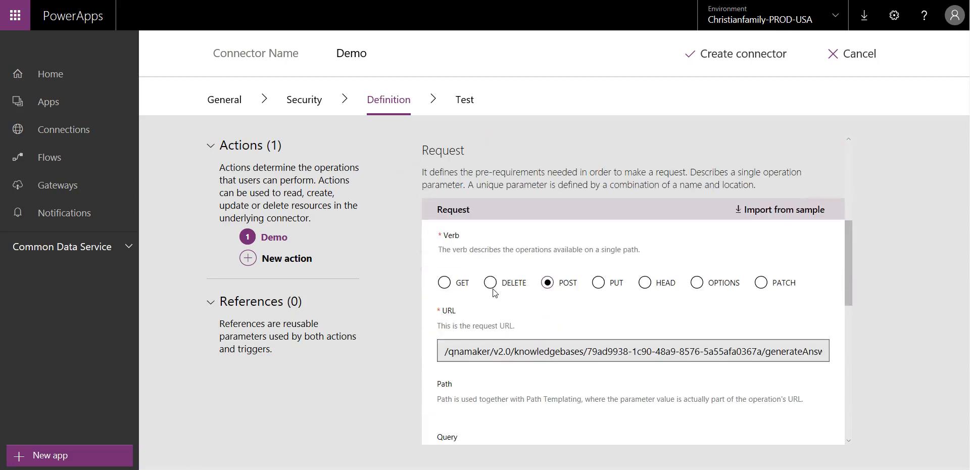
scroll(493, 290, down, 4)
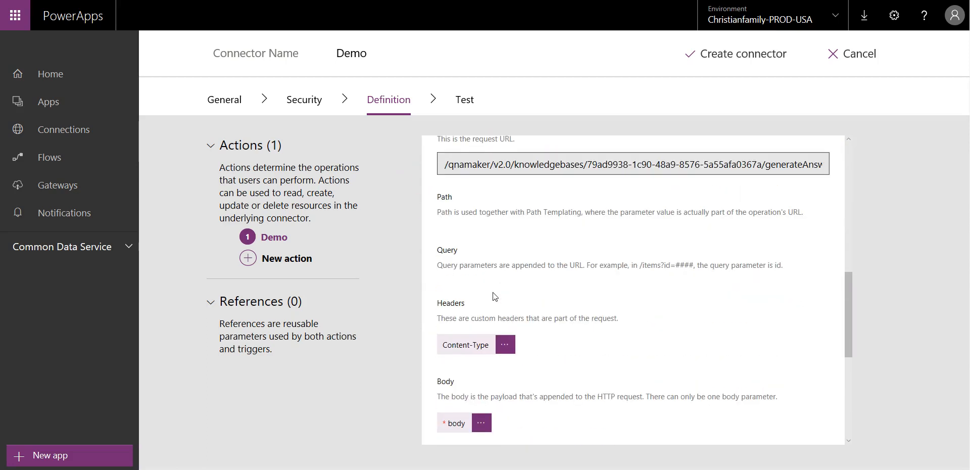
scroll(494, 297, down, 4)
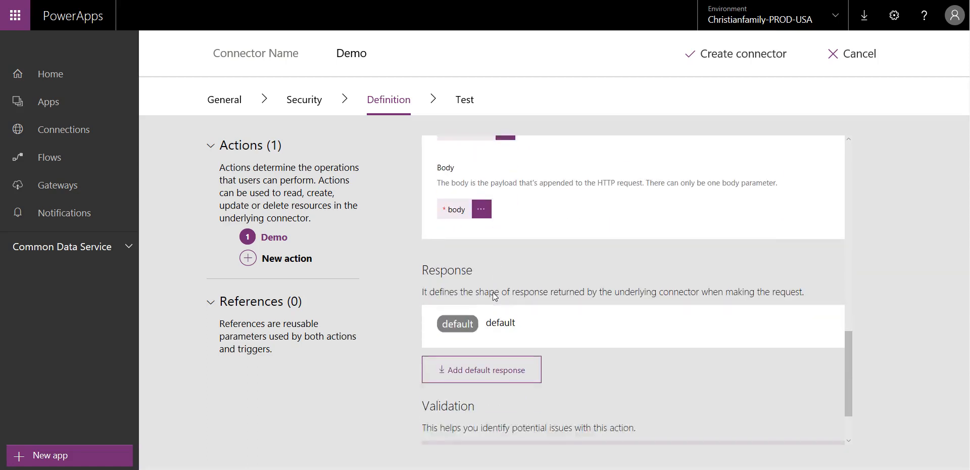
scroll(493, 295, down, 2)
scroll(493, 292, down, 1)
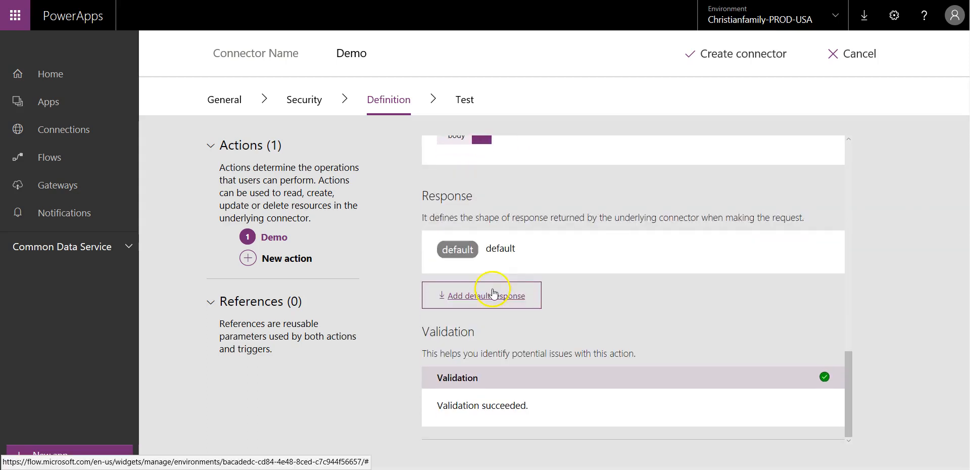
click(740, 64)
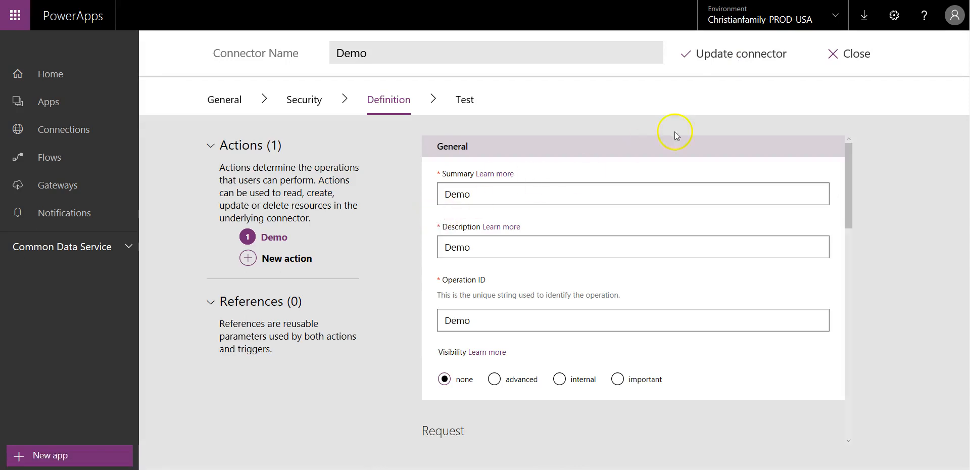
Create a new connection for testing the Demo connector, using the subscription key copied from Notepad as its Ocp-Apim-Subscription-Key
click(465, 103)
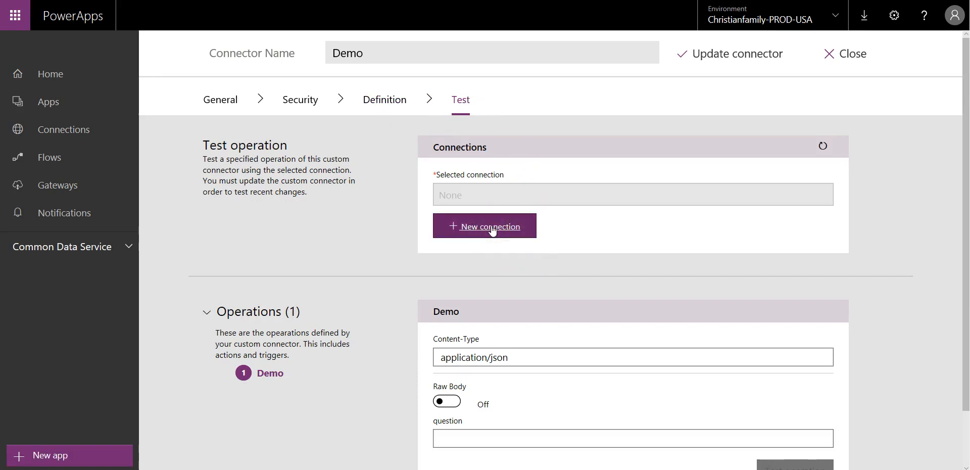
click(493, 232)
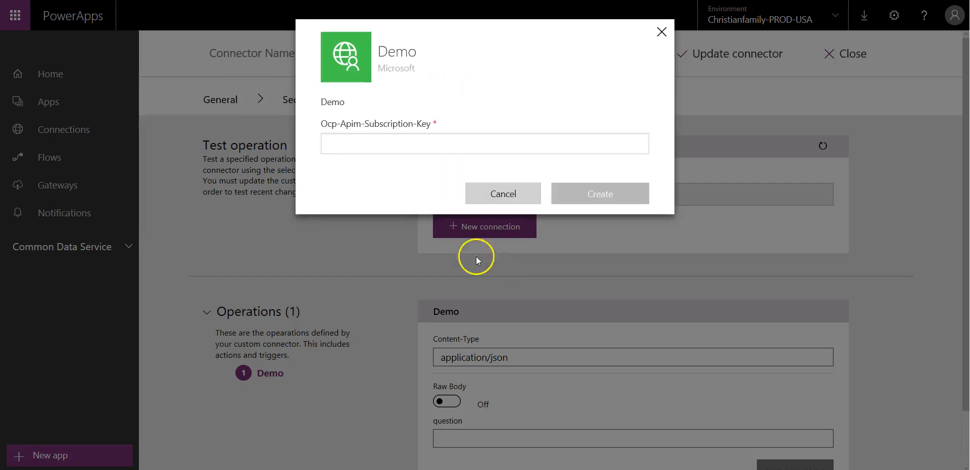
key(alt+Tab)
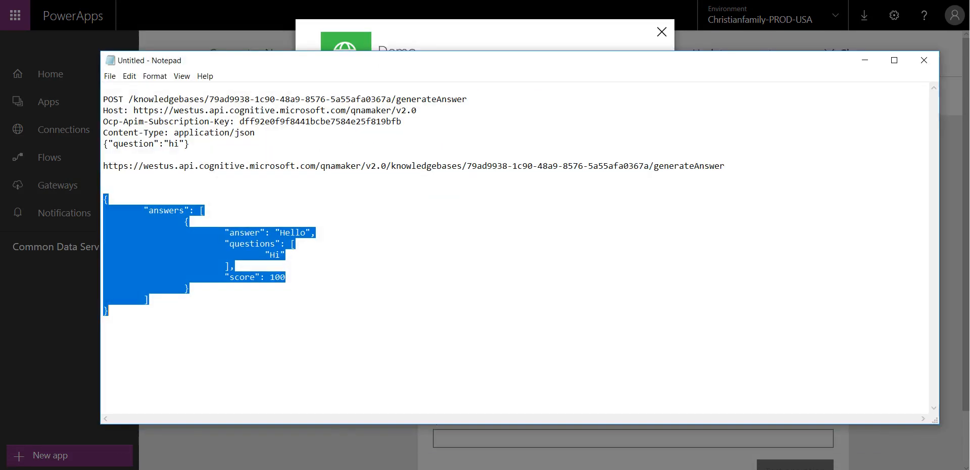
drag(402, 122, 240, 123)
right_click(241, 122)
click(264, 156)
click(865, 58)
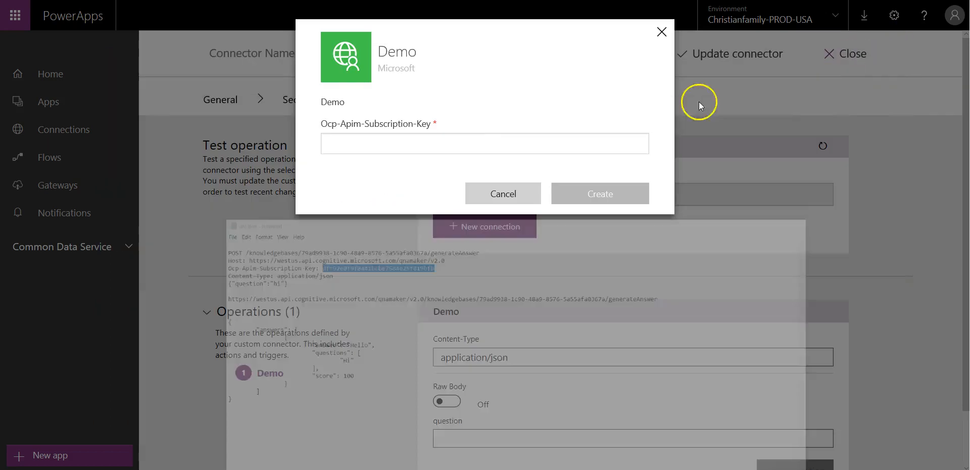
click(481, 146)
right_click(484, 147)
click(504, 183)
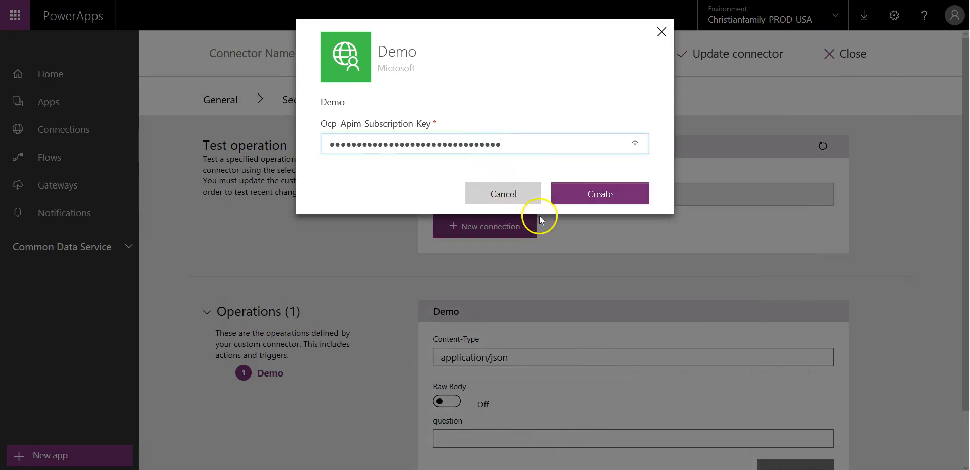
click(593, 194)
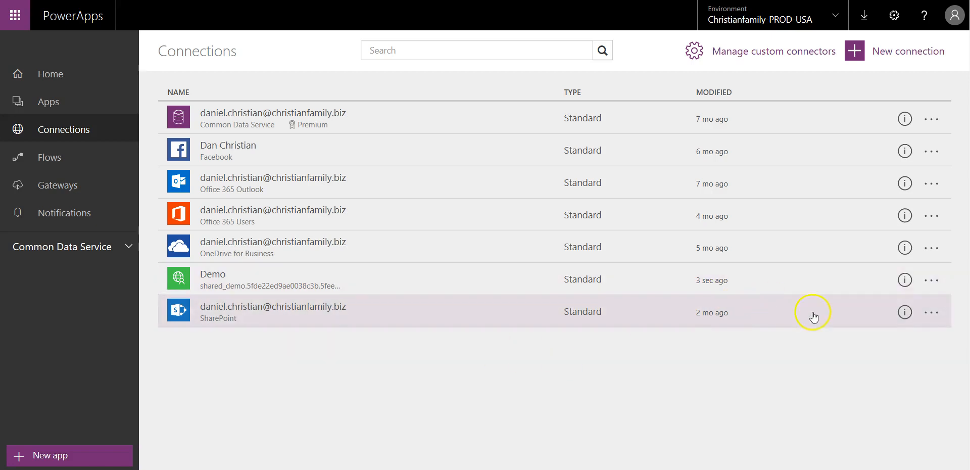
View the details of the Demo connection and return to the list of connections
click(932, 283)
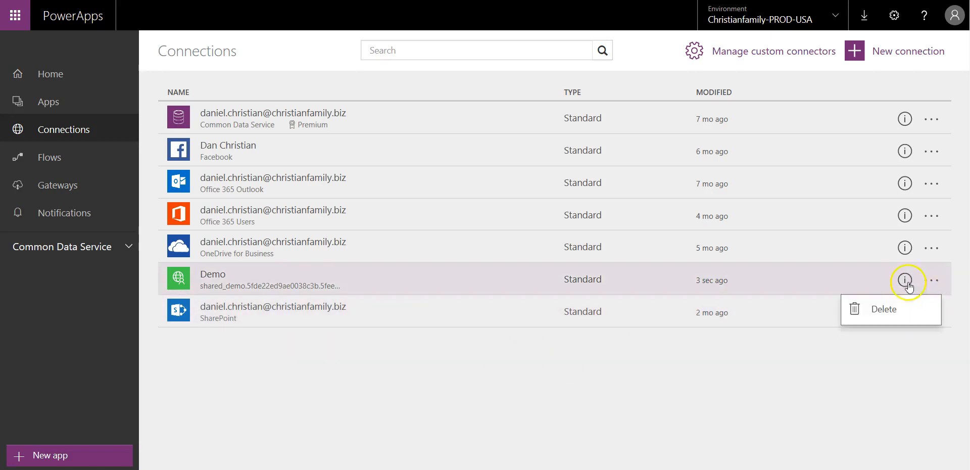
click(866, 275)
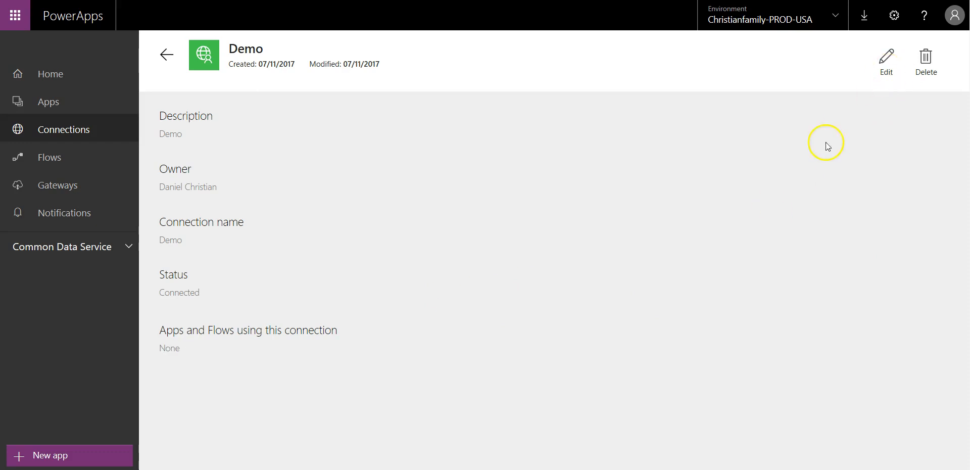
click(166, 55)
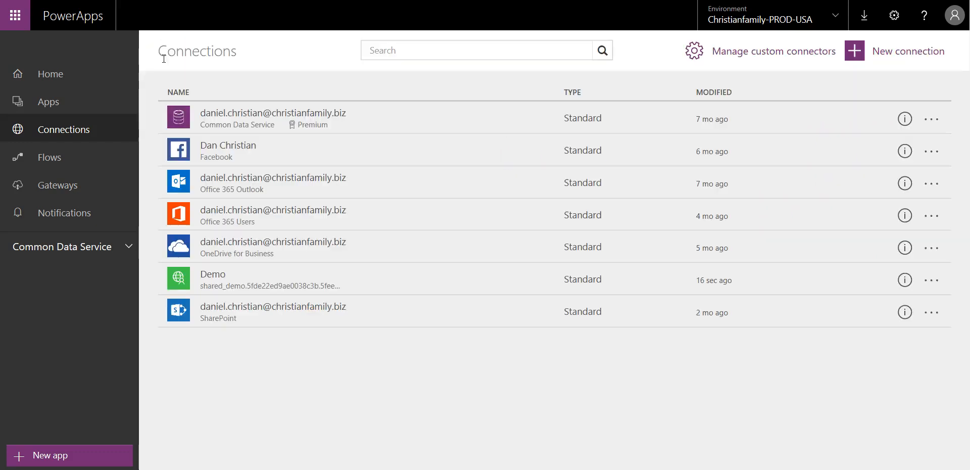
Open the Demo custom connector for editing and go to its operation test
click(778, 61)
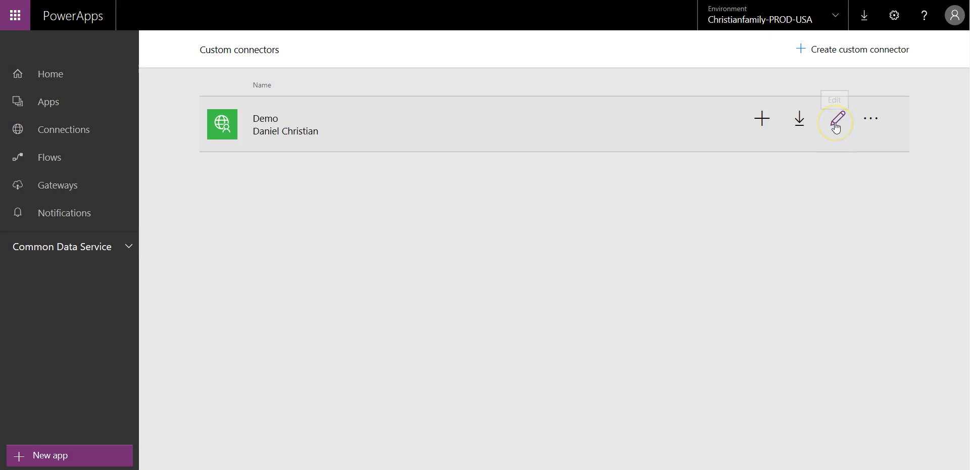
click(837, 127)
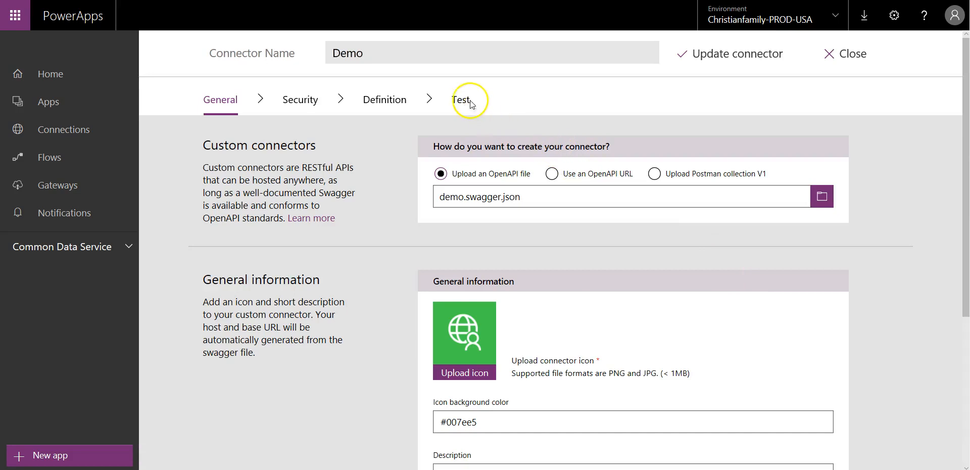
click(470, 101)
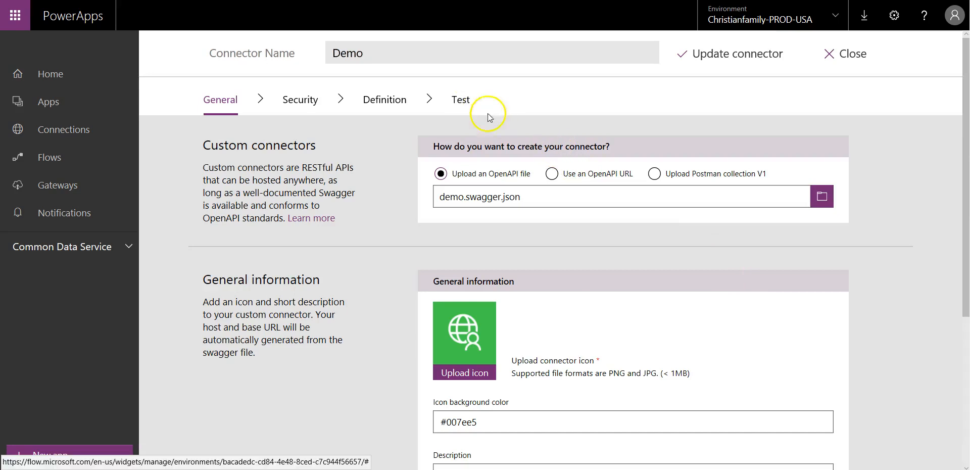
Test the Demo operation with the question "hi", checking the sample request in Notepad for the wording
click(435, 363)
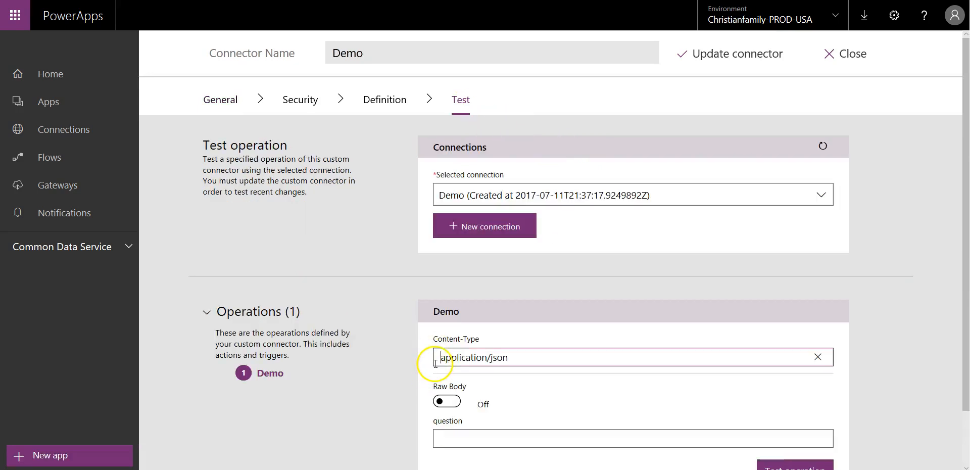
scroll(402, 364, down, 2)
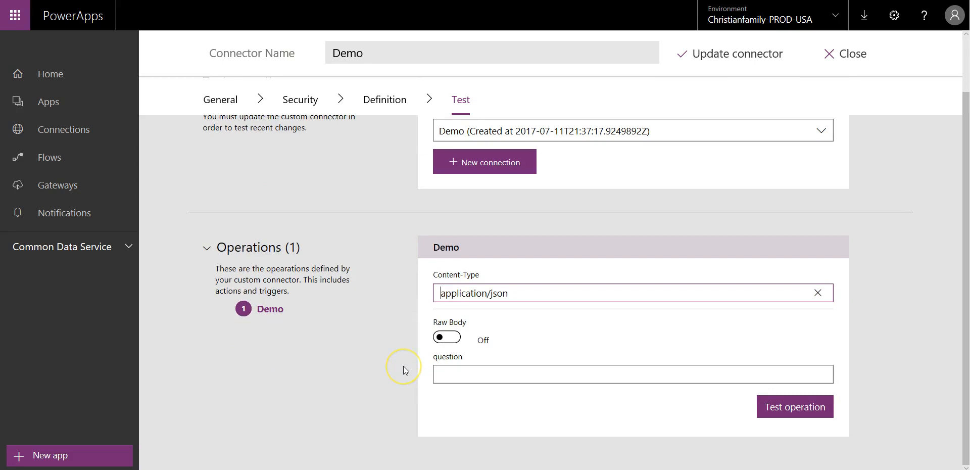
click(455, 379)
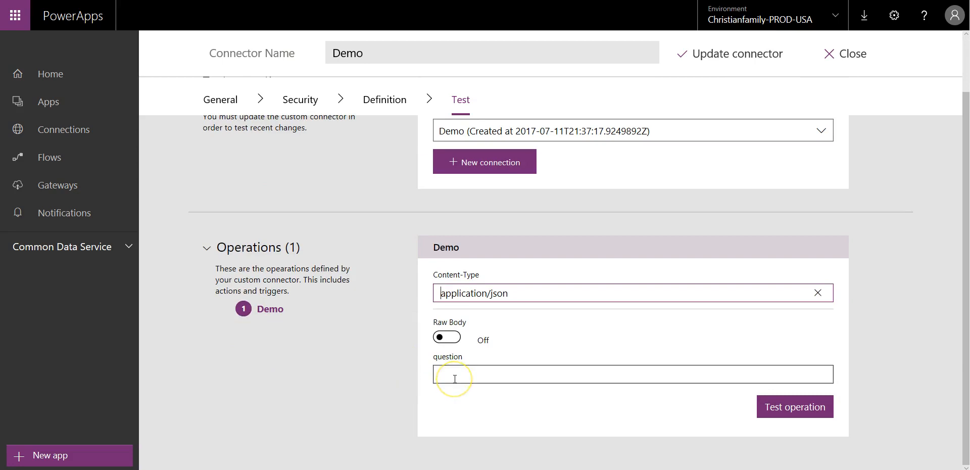
click(439, 445)
key(alt+Tab)
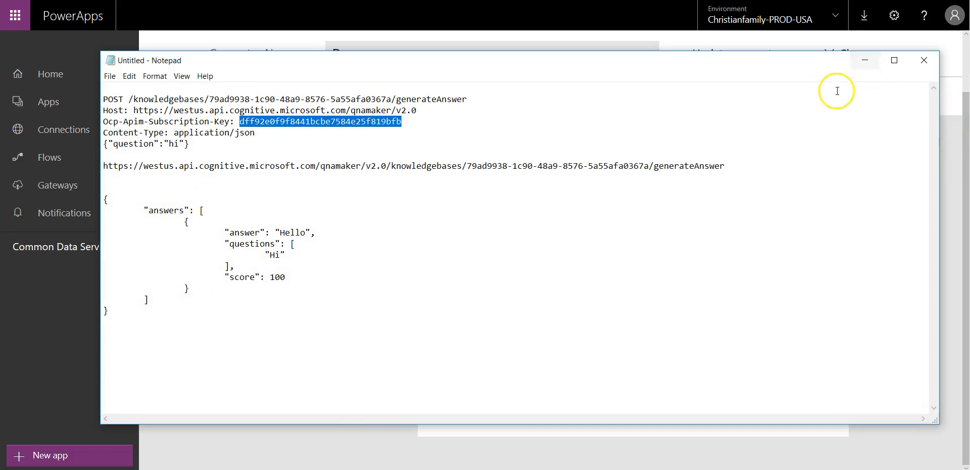
click(862, 62)
click(532, 368)
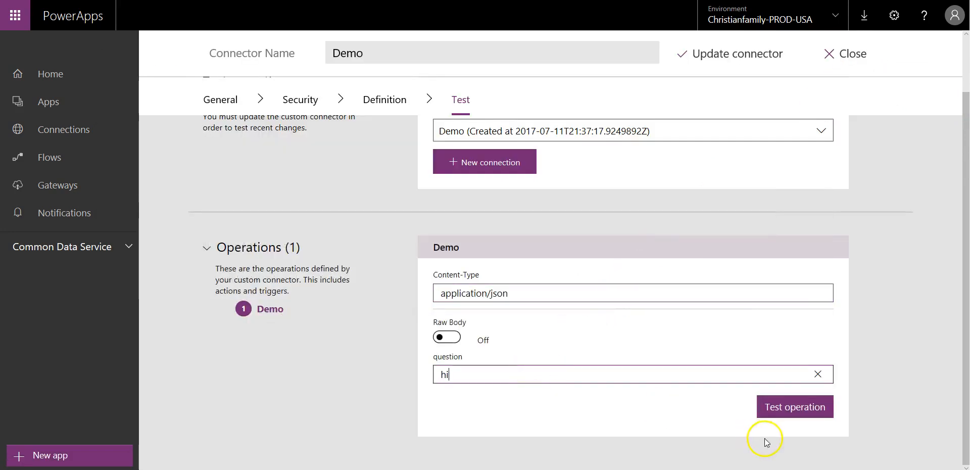
click(781, 409)
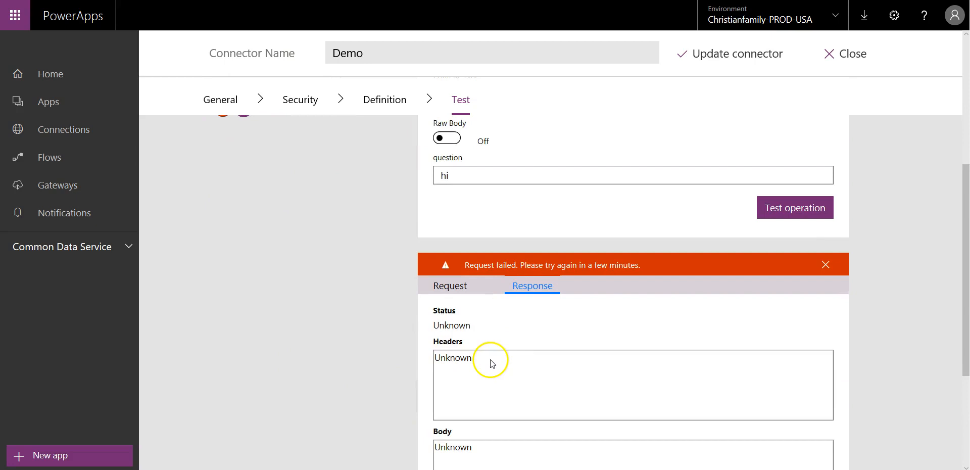
Open the Demo connector's security settings to review its API key authentication
scroll(383, 353, up, 3)
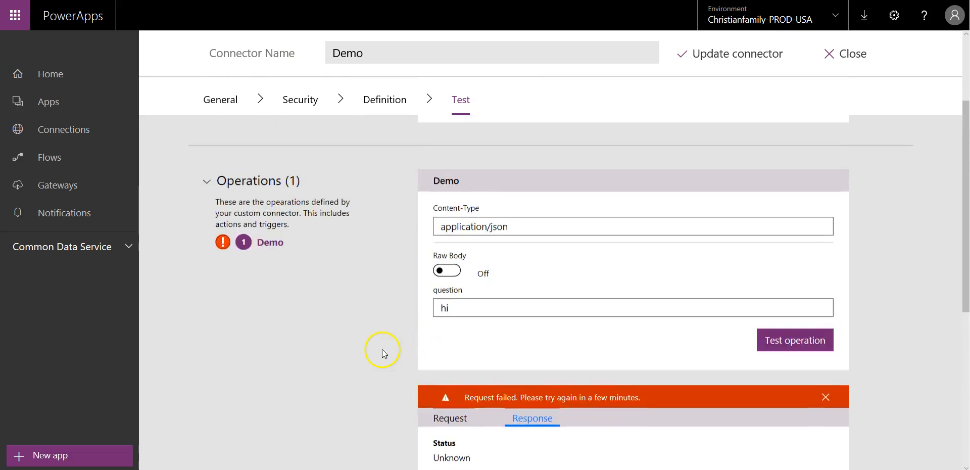
scroll(382, 352, up, 3)
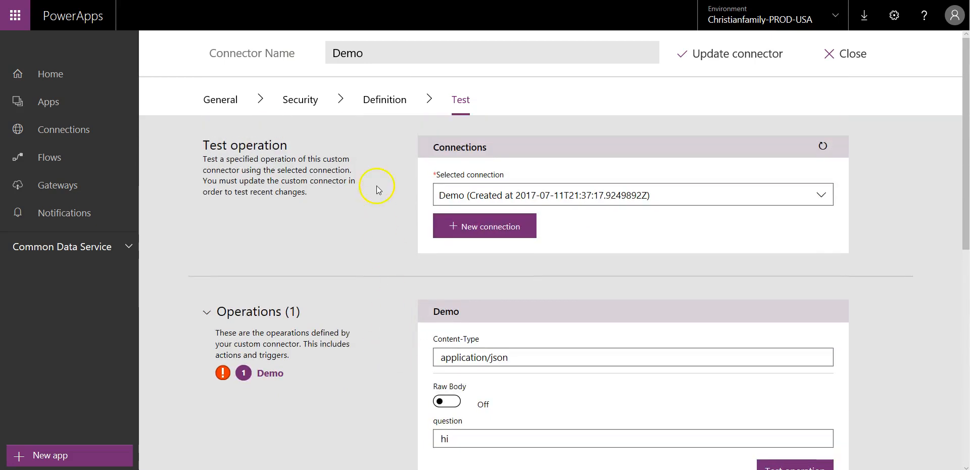
click(296, 104)
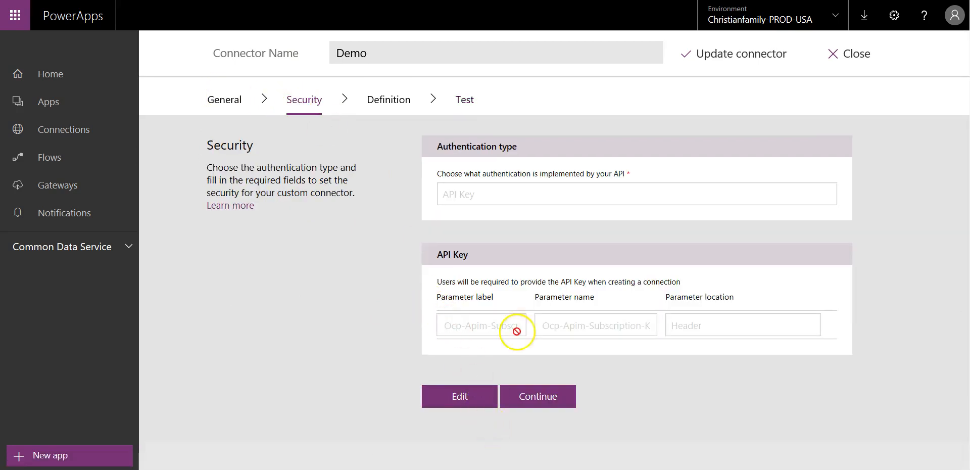
Examine the Demo action's definition, including its general details, request verb, URL, headers and body
click(402, 117)
click(473, 320)
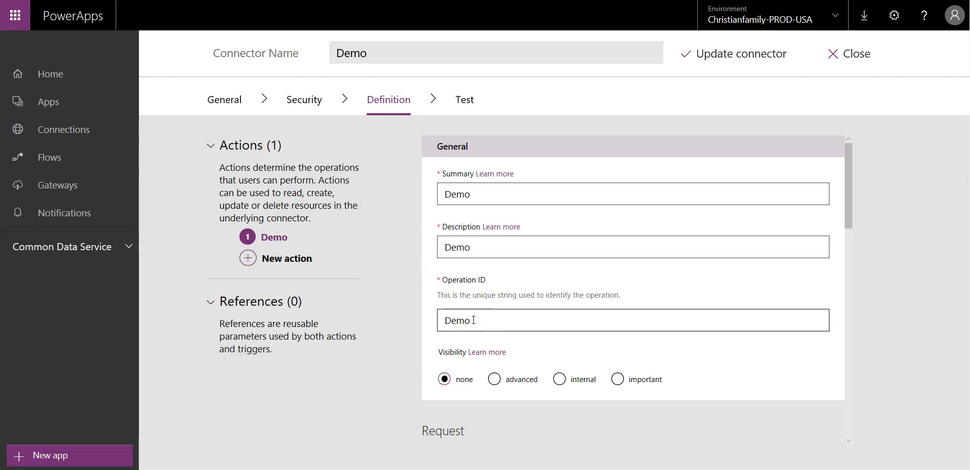
scroll(476, 319, down, 4)
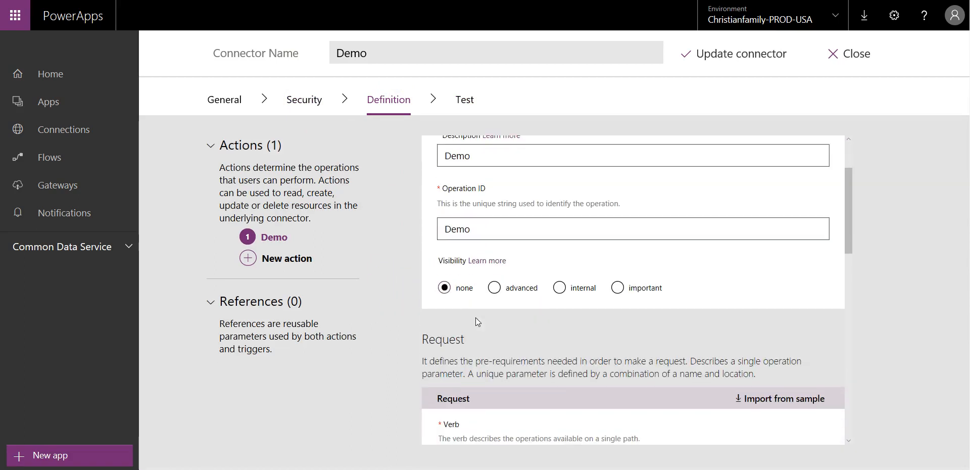
scroll(480, 324, down, 1)
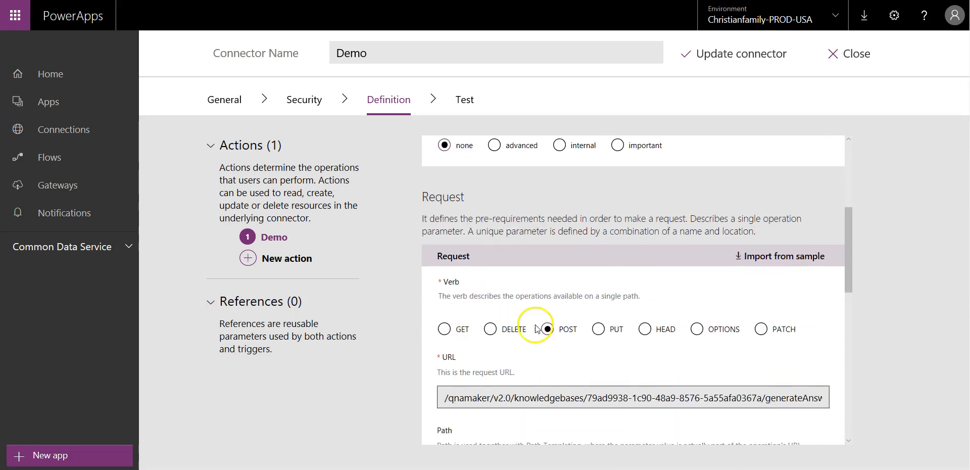
scroll(506, 391, down, 3)
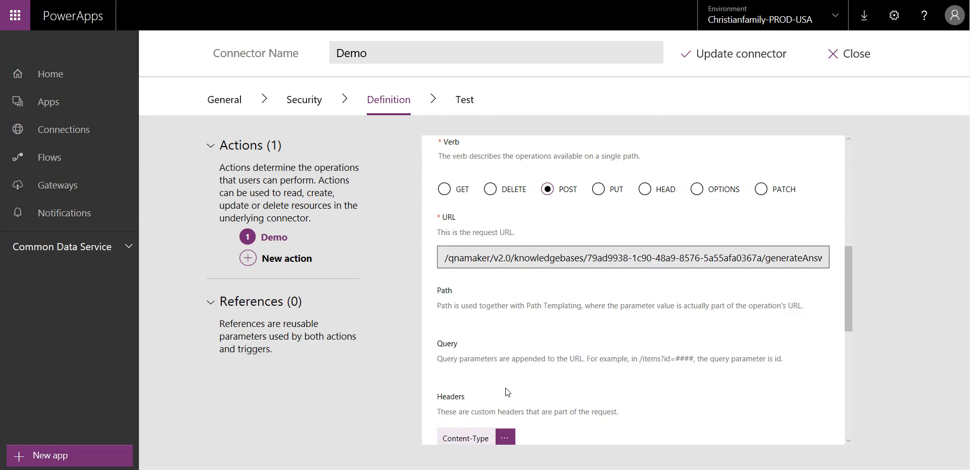
scroll(507, 392, up, 1)
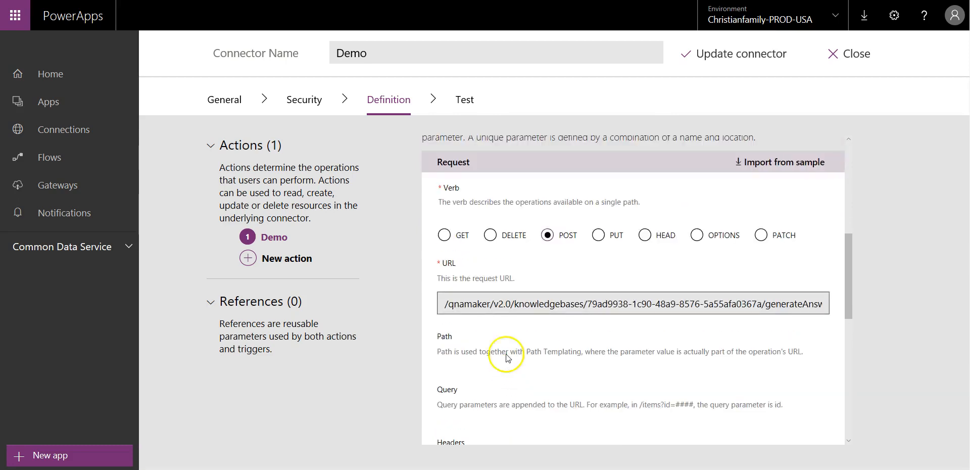
scroll(556, 424, down, 2)
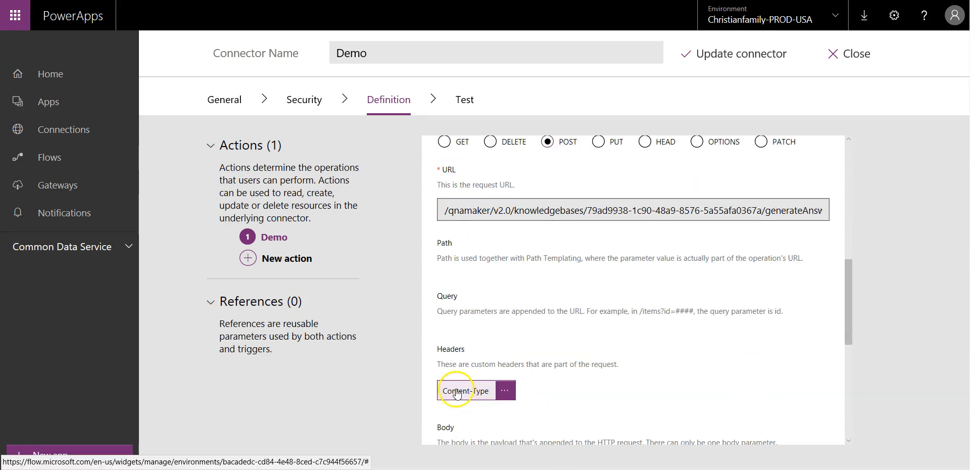
scroll(546, 422, down, 2)
scroll(569, 414, up, 5)
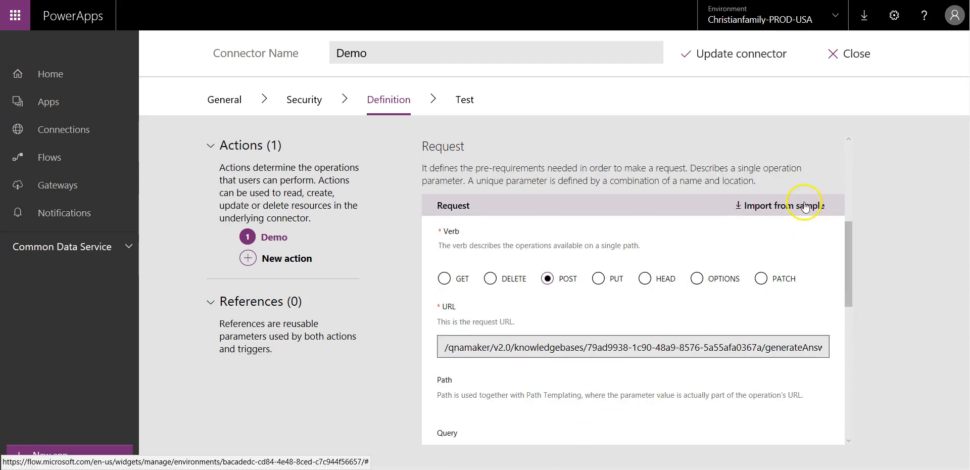
Start a request import from sample with the POST verb and the full generateAnswer URL copied from Notepad
click(798, 212)
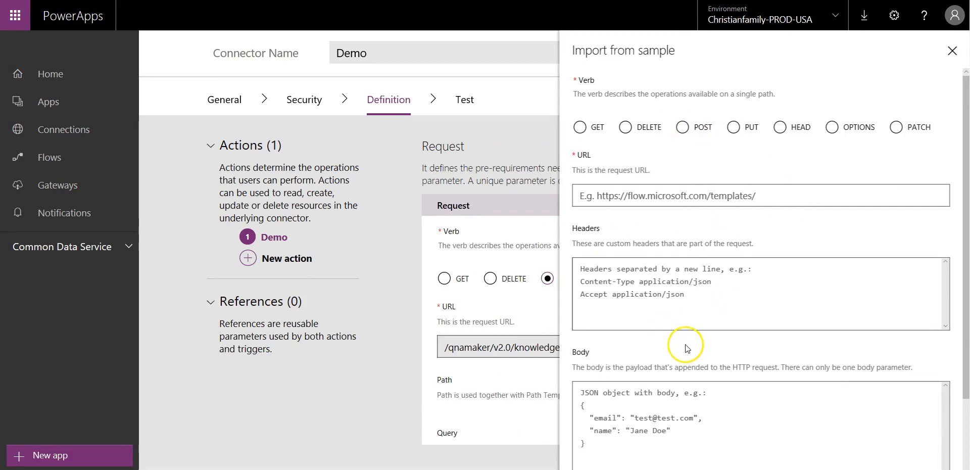
click(684, 127)
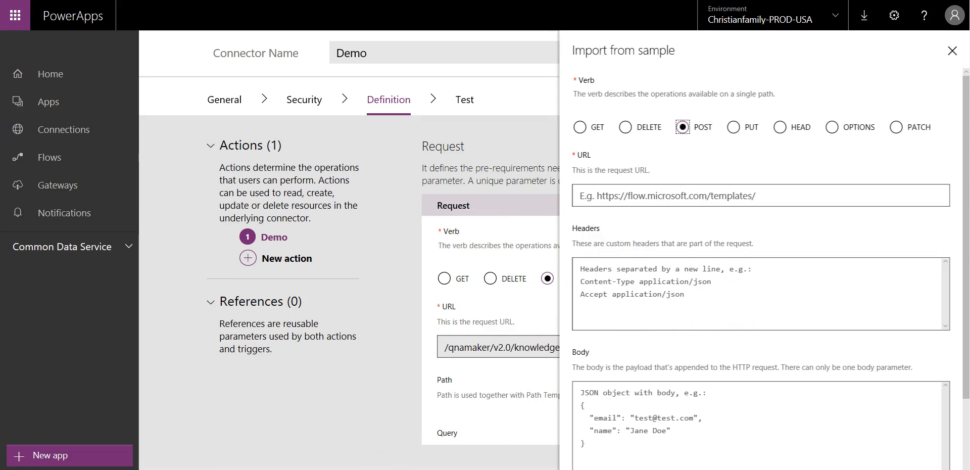
key(alt+Tab)
drag(747, 163, 163, 150)
right_click(109, 166)
click(238, 197)
click(866, 60)
right_click(697, 195)
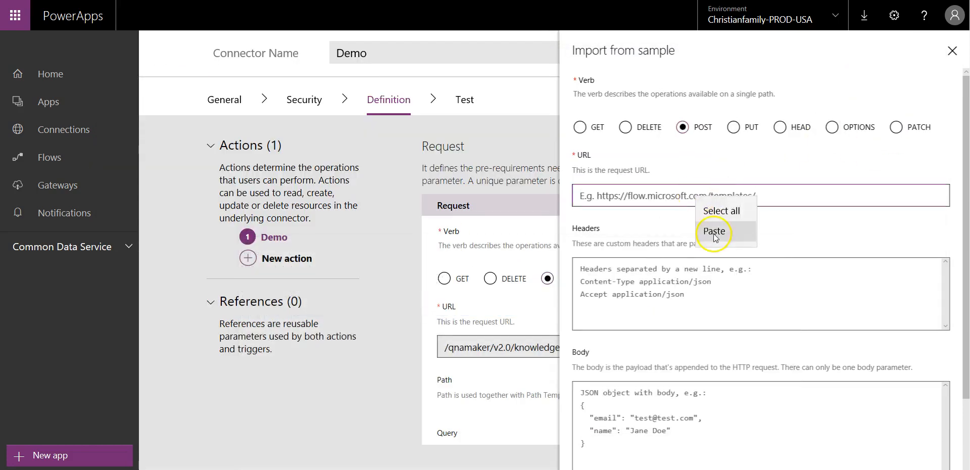
click(715, 229)
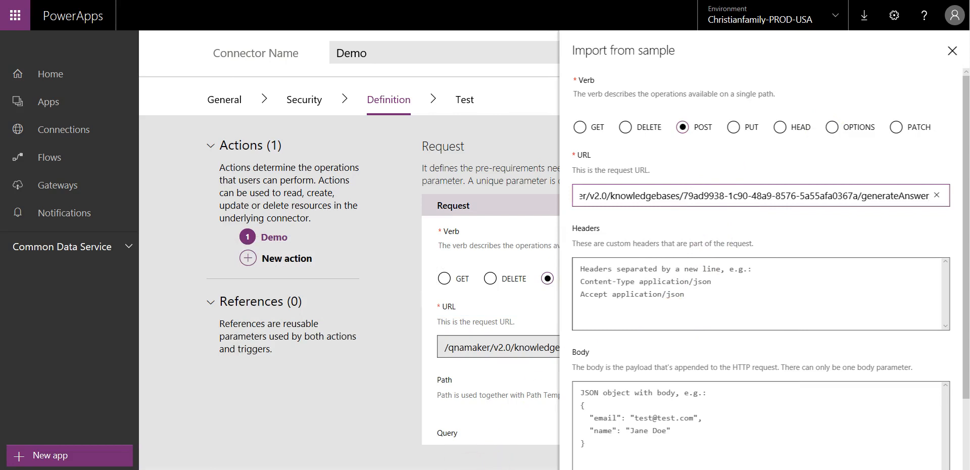
Copy "Content-Type: application/json" from Notepad into the sample request's headers
click(408, 423)
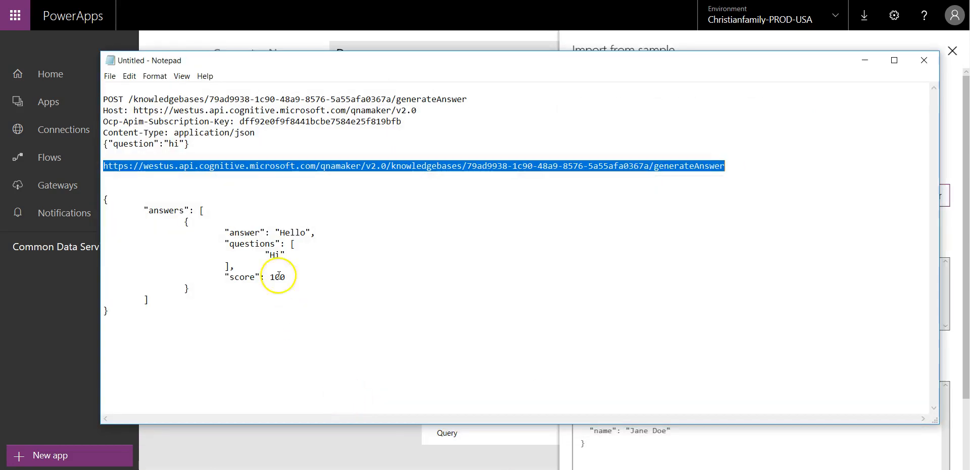
drag(264, 135, 88, 132)
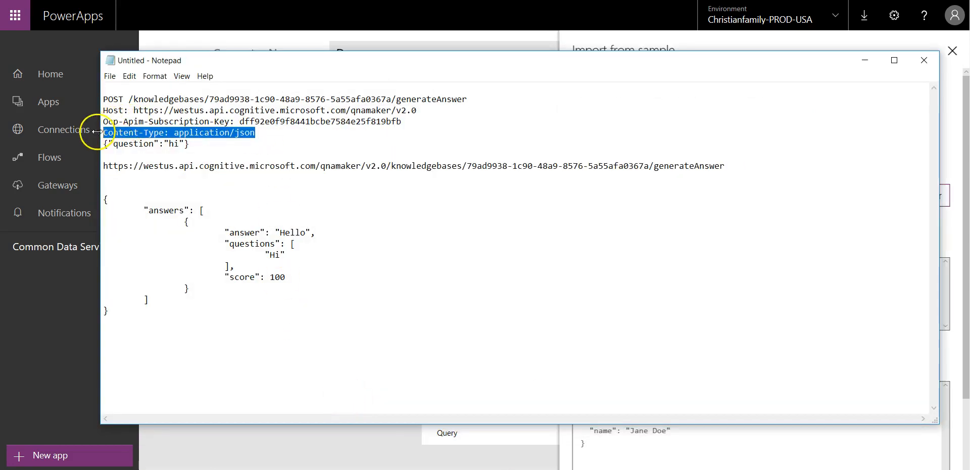
right_click(112, 134)
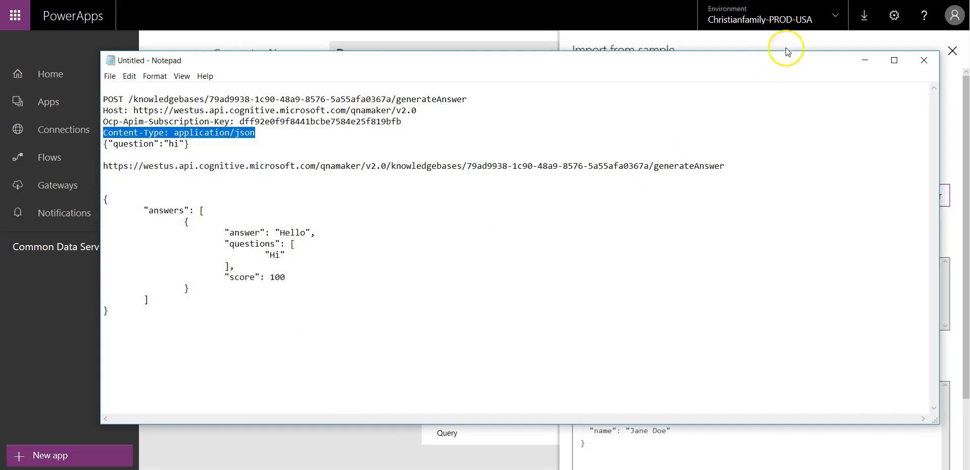
click(865, 61)
click(643, 276)
right_click(643, 275)
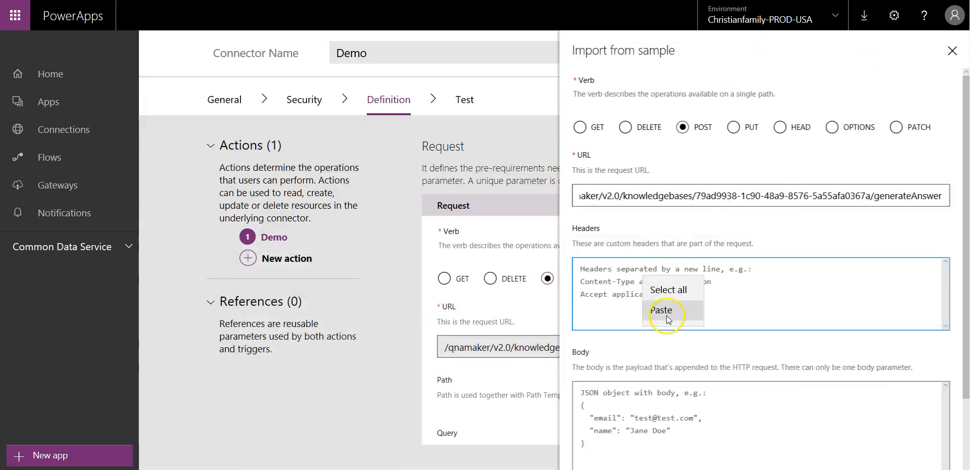
click(662, 310)
scroll(639, 377, down, 2)
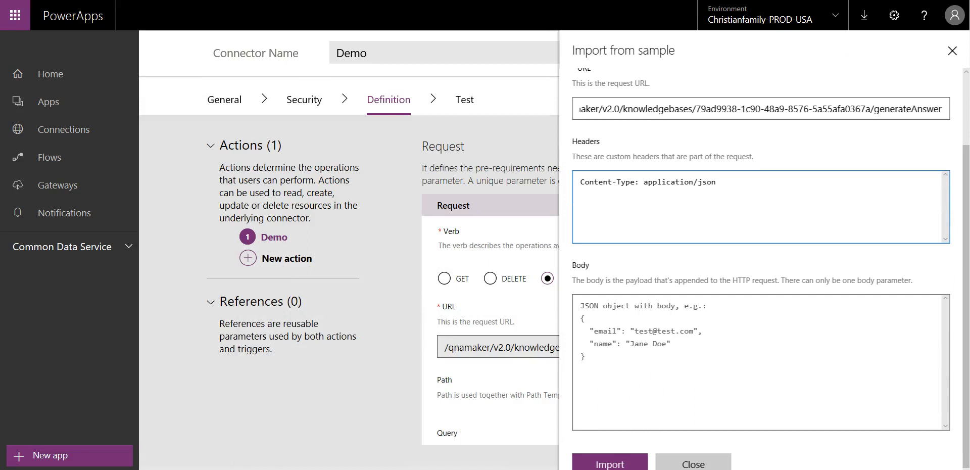
Copy {"question":"hi"} from Notepad into the sample request's body and import the sample
key(alt+Tab)
drag(194, 144, 79, 143)
right_click(143, 144)
click(159, 177)
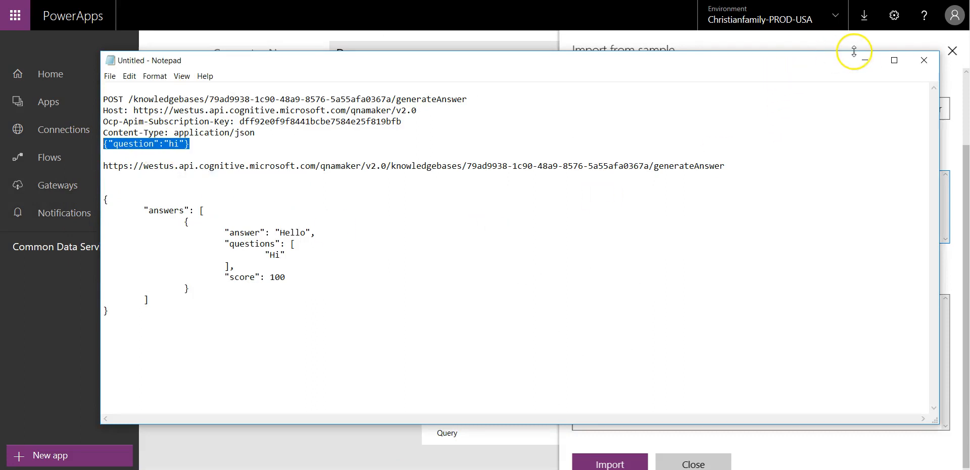
click(865, 60)
right_click(694, 313)
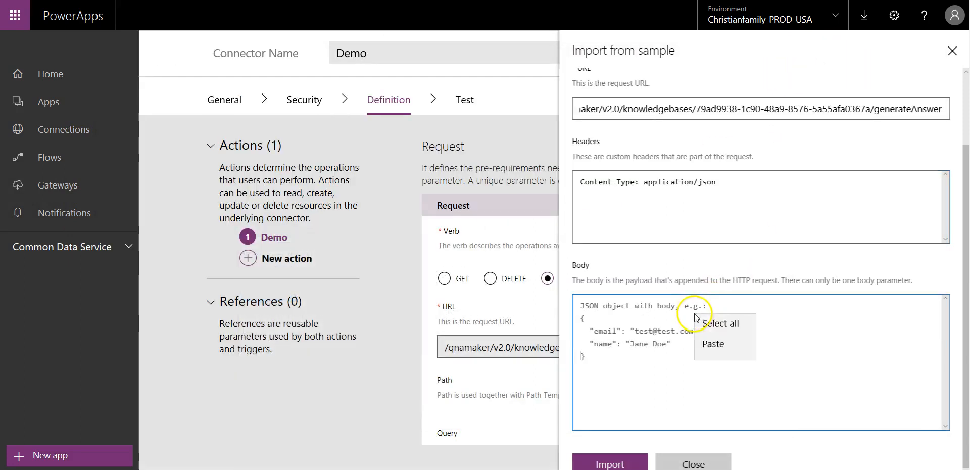
click(713, 349)
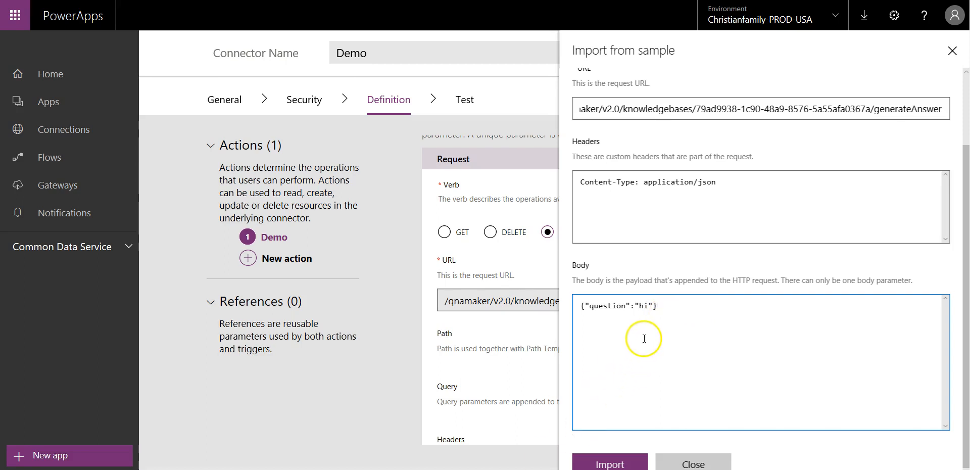
click(597, 464)
Review the imported request's headers and body, and open the default response to examine its body fields
scroll(619, 332, down, 5)
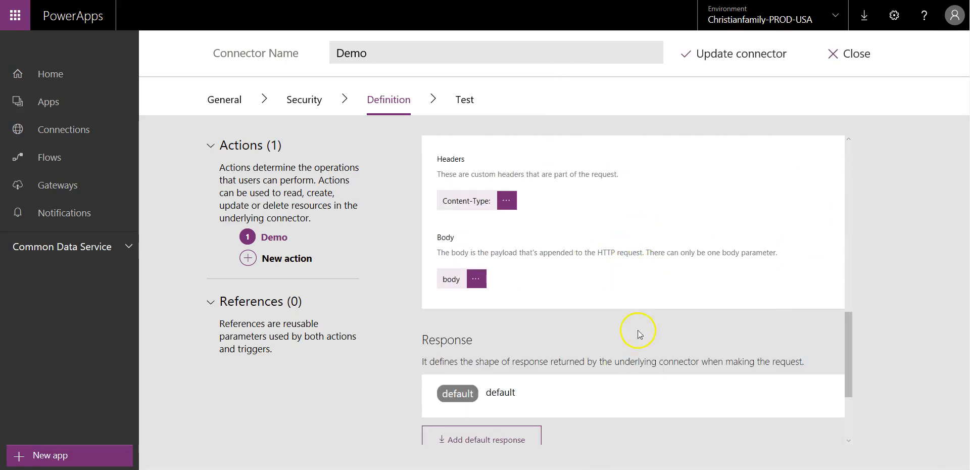
scroll(642, 354, down, 2)
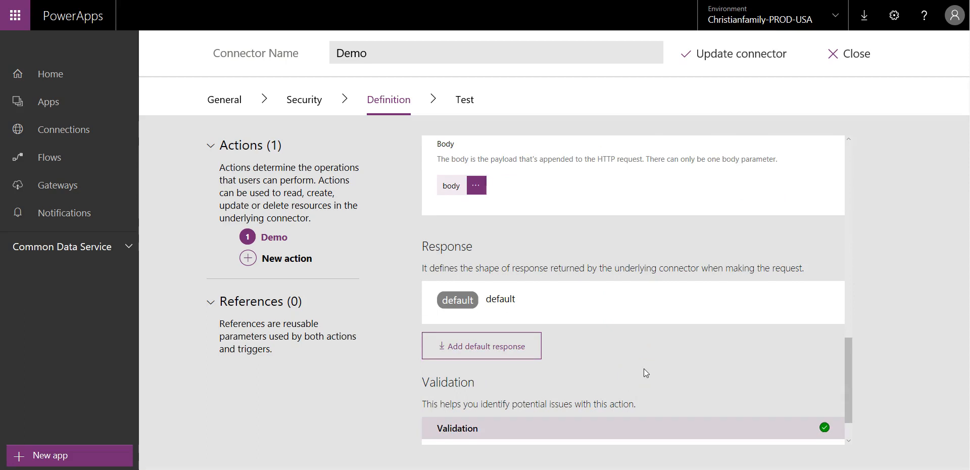
click(460, 301)
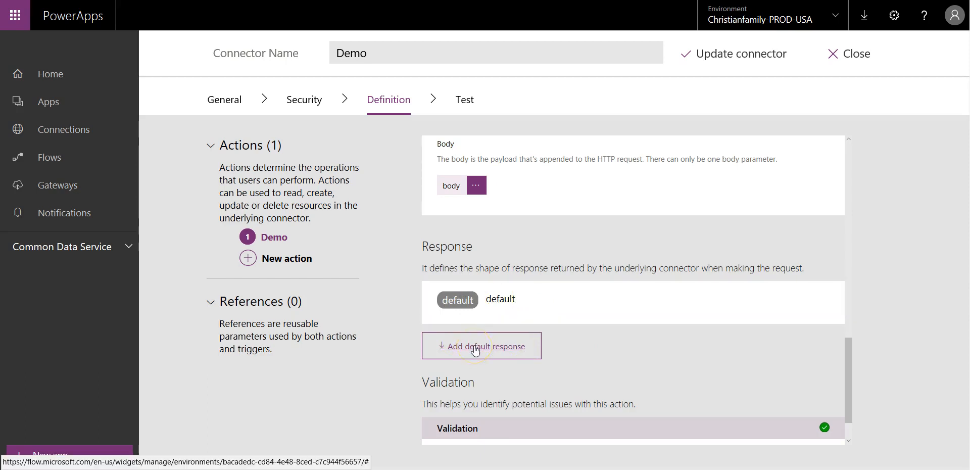
click(466, 292)
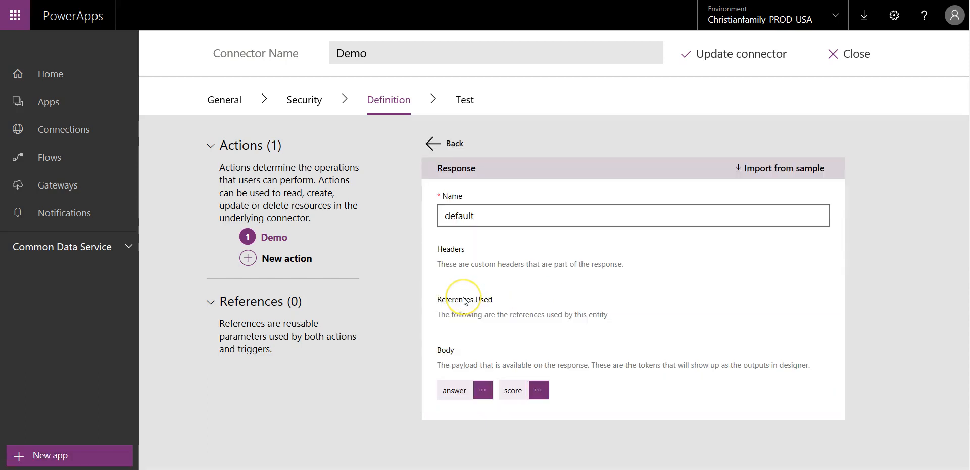
scroll(466, 302, down, 2)
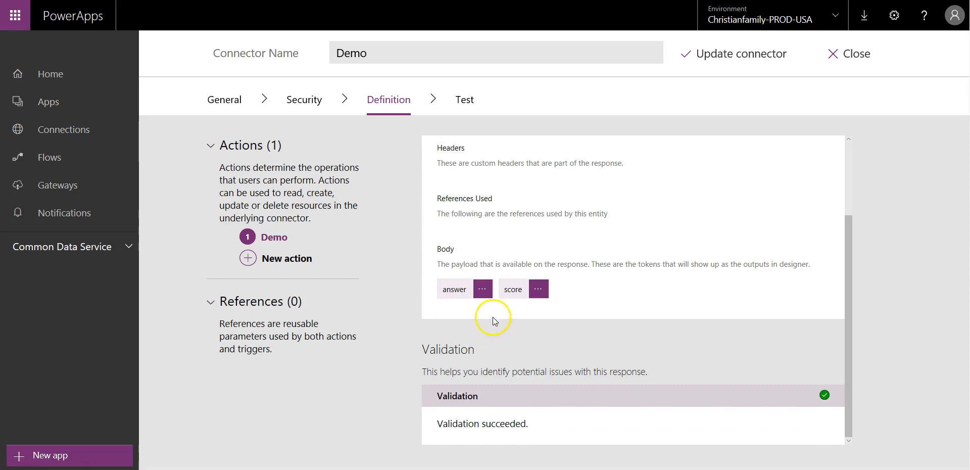
scroll(530, 323, up, 2)
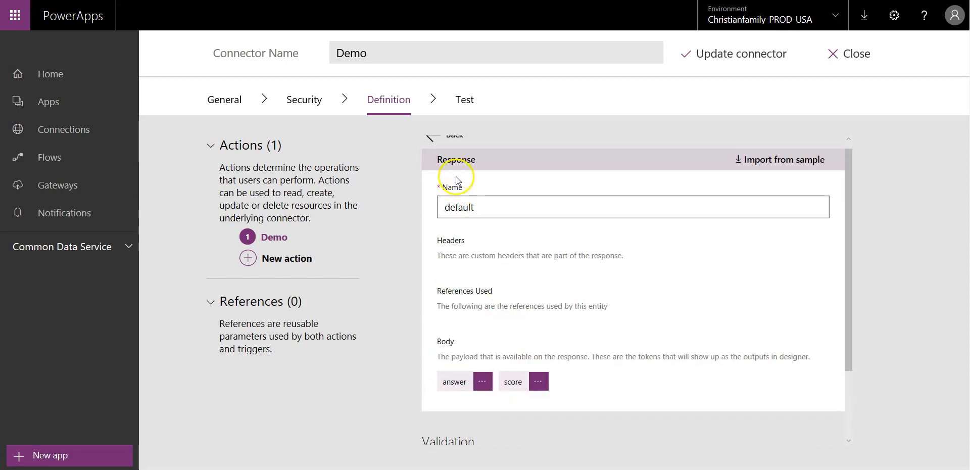
scroll(447, 173, up, 1)
Return to the action's response section, view the default response's sample import form and close it without importing
scroll(605, 385, down, 10)
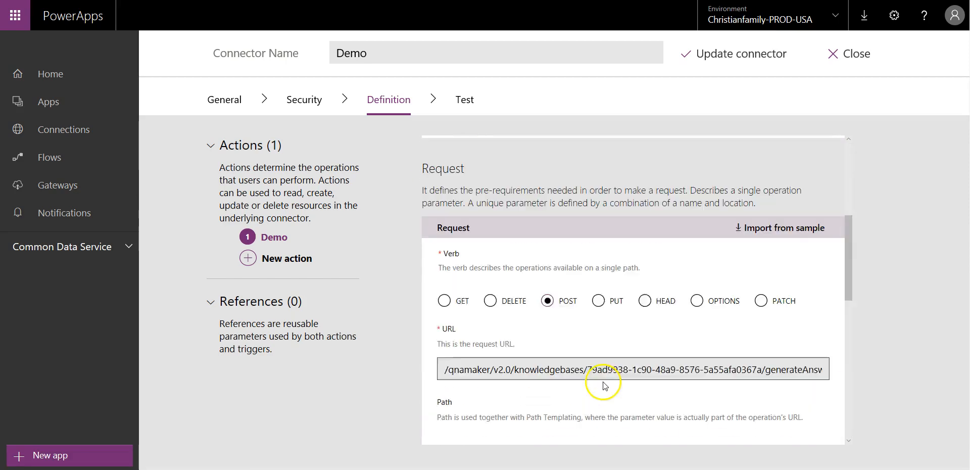
scroll(604, 384, down, 4)
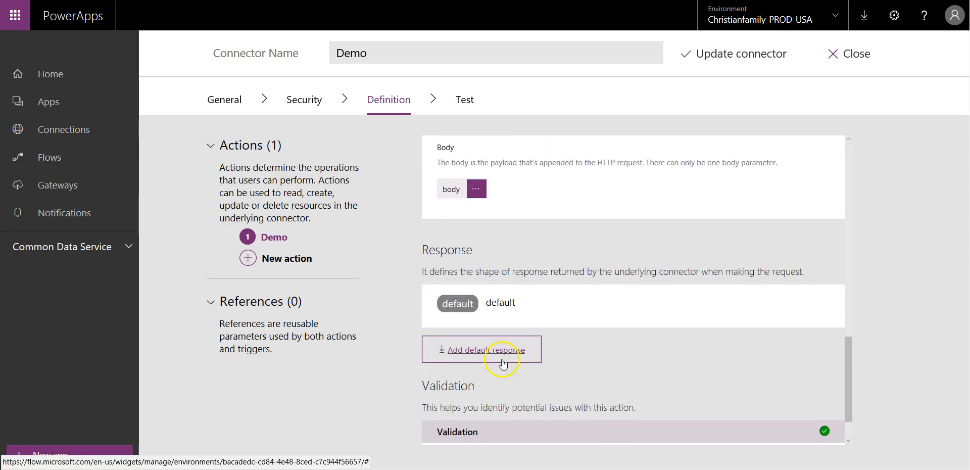
click(503, 363)
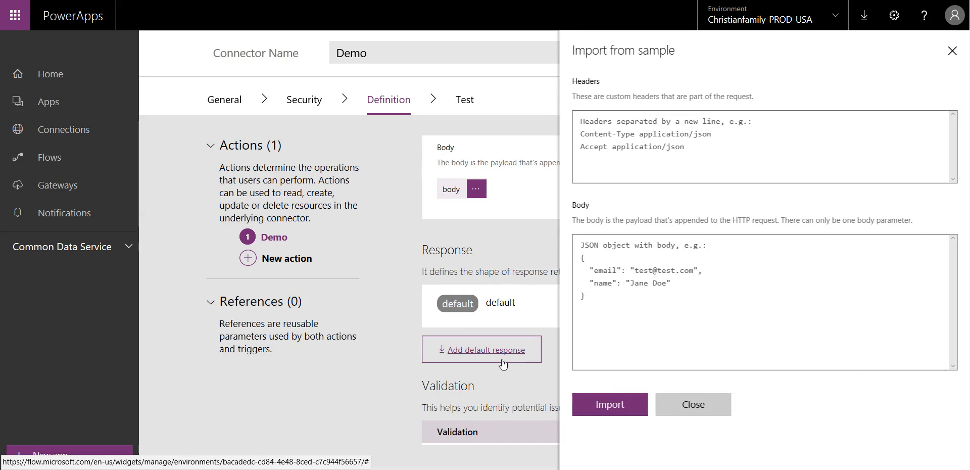
click(688, 410)
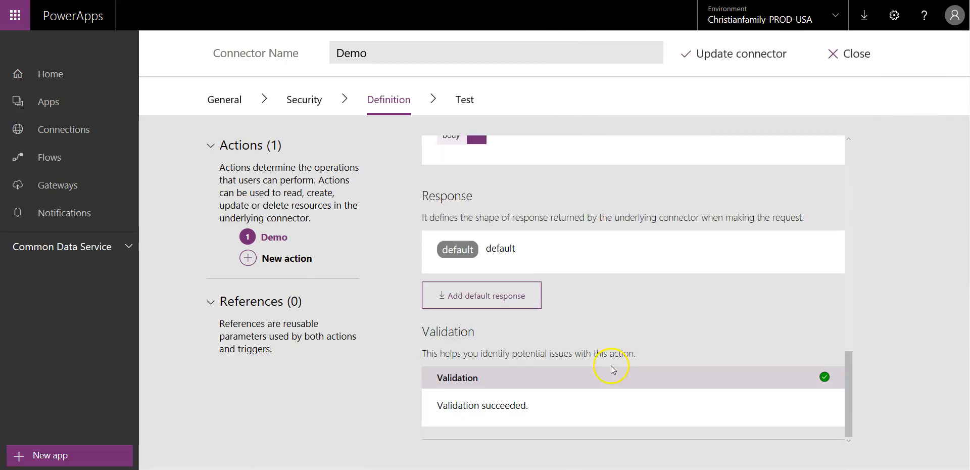
Update the Demo connector and go to its operation test
click(741, 55)
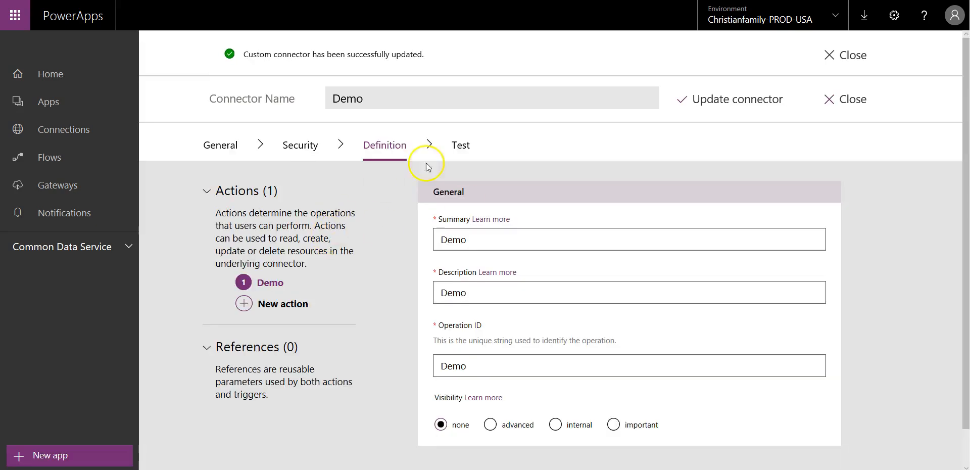
click(460, 145)
scroll(550, 249, down, 1)
Test the Demo operation with Content-Type application/json, copied from Notepad, and the question "hi"
click(494, 292)
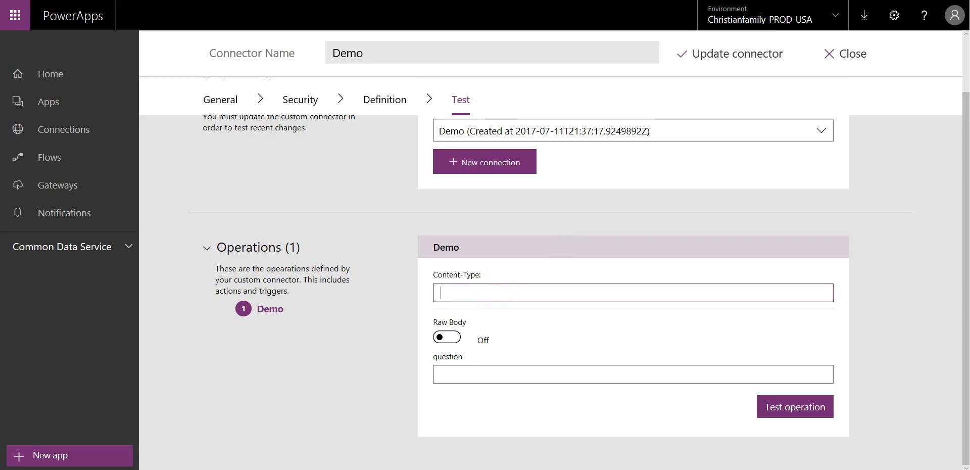
key(alt+Tab)
drag(255, 132, 174, 132)
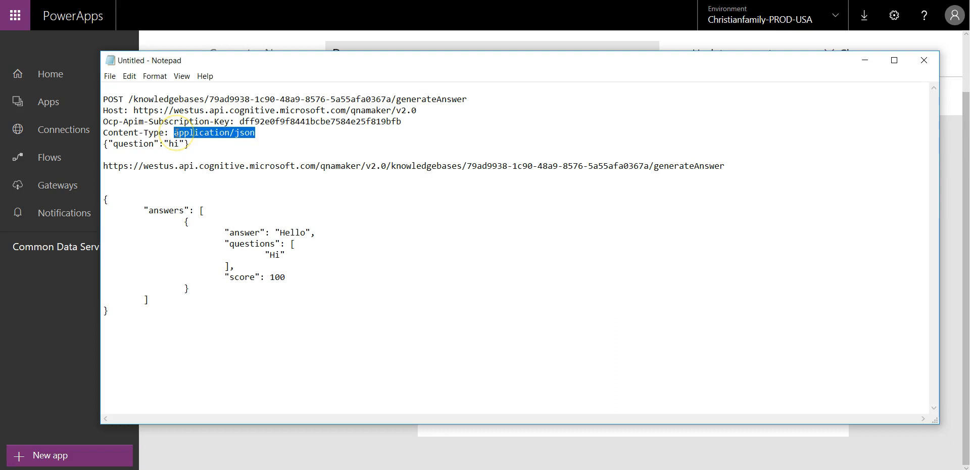
click(865, 61)
click(435, 295)
click(452, 376)
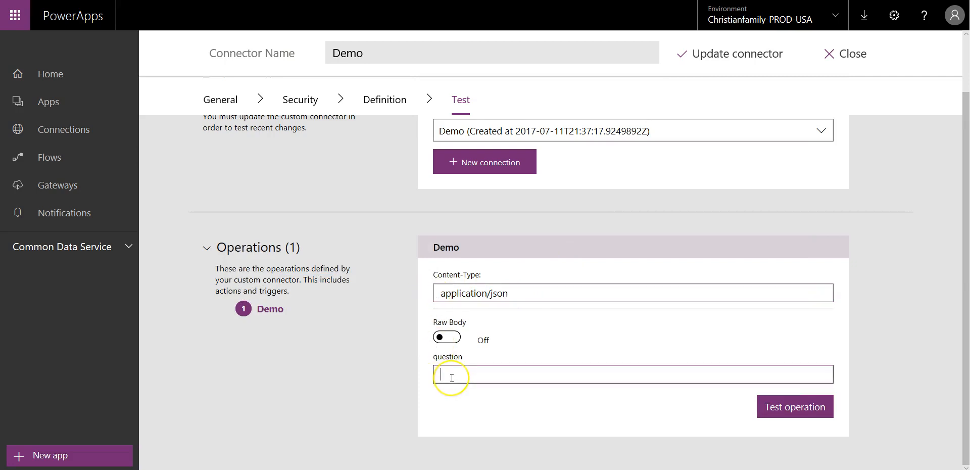
click(809, 406)
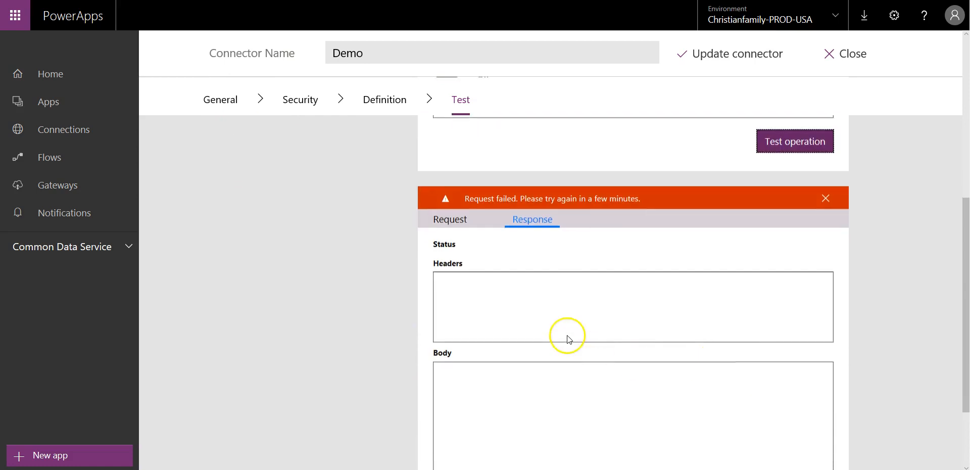
scroll(567, 336, up, 6)
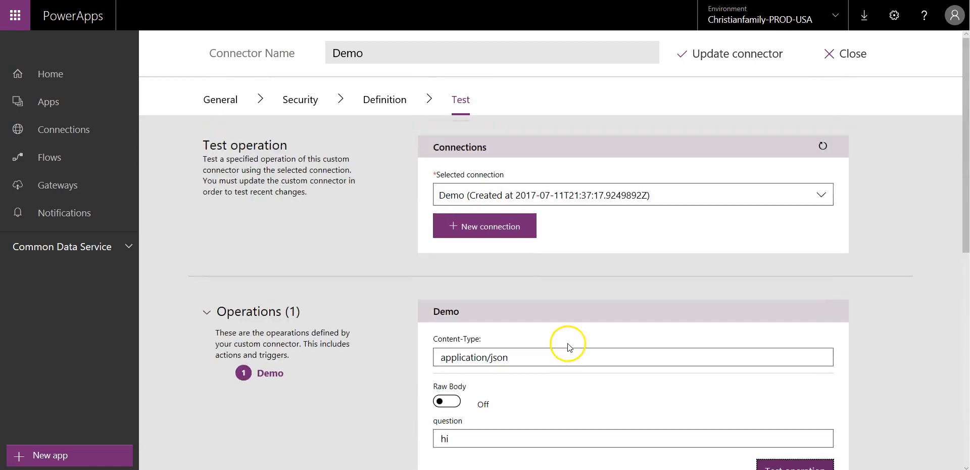
Return to the Demo action's definition and start a new request sample import with the POST verb
click(305, 105)
click(389, 100)
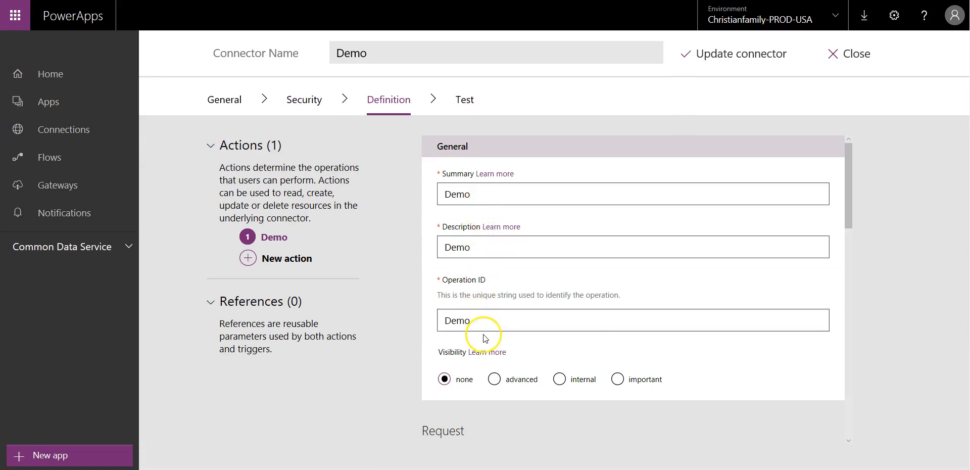
scroll(484, 336, down, 3)
scroll(485, 334, down, 2)
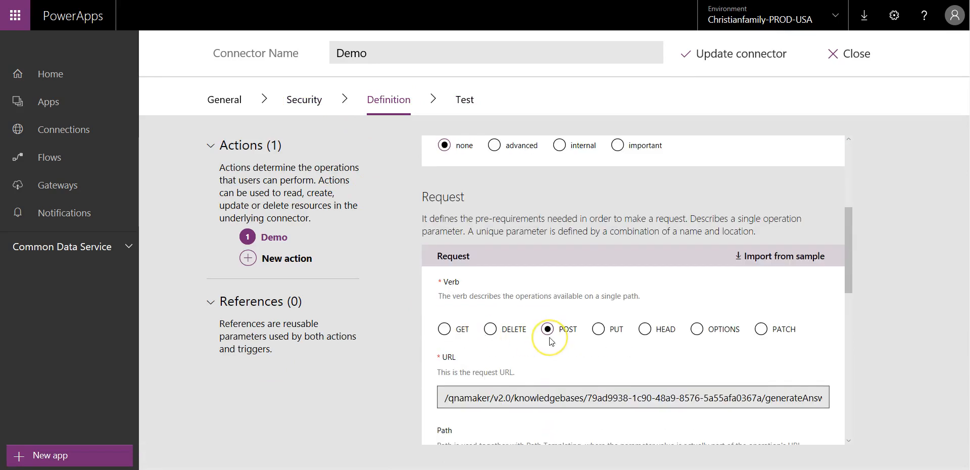
scroll(556, 329, down, 3)
click(819, 162)
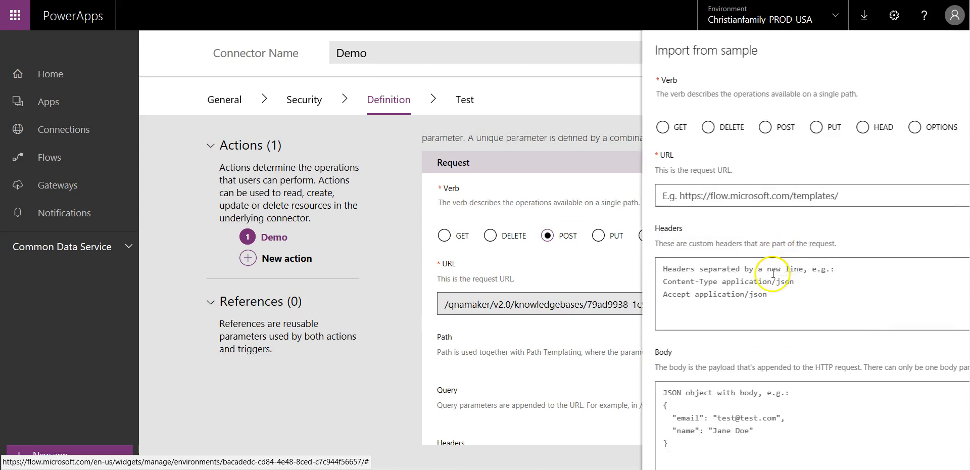
scroll(774, 274, down, 2)
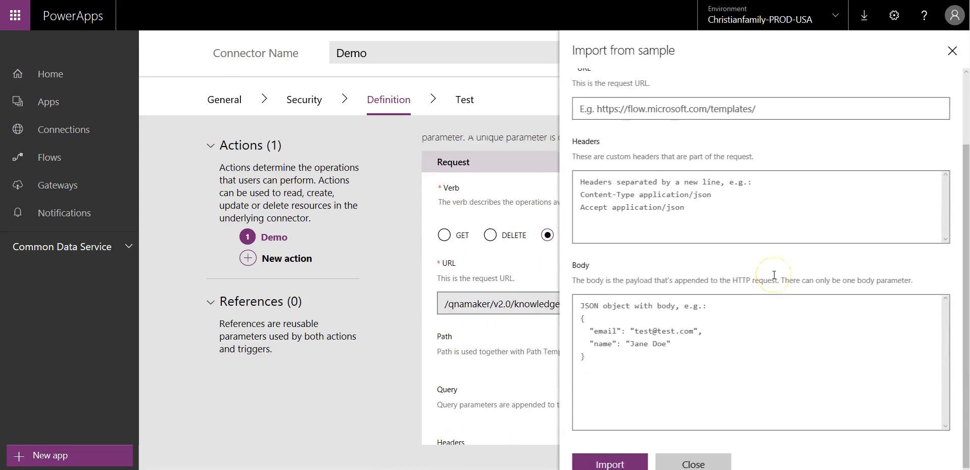
scroll(793, 135, up, 2)
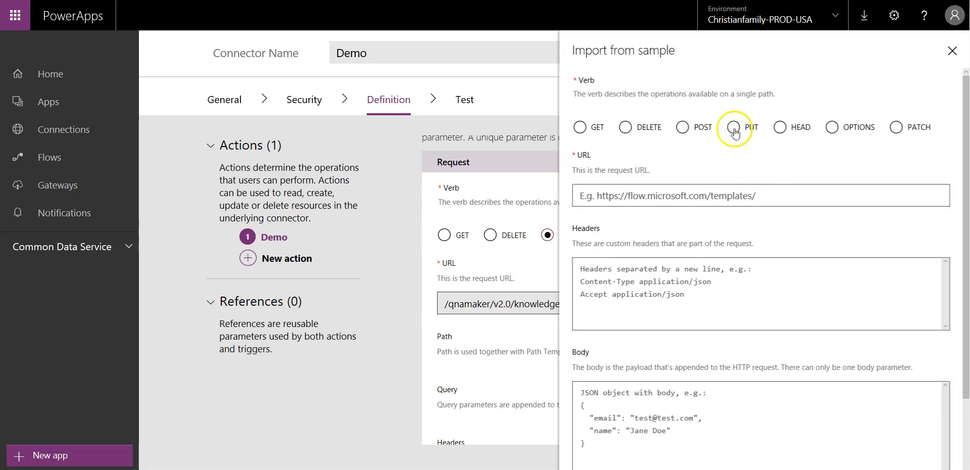
click(686, 132)
Copy the full QnA Maker generateAnswer URL from Notepad into the sample's request URL
key(alt+Tab)
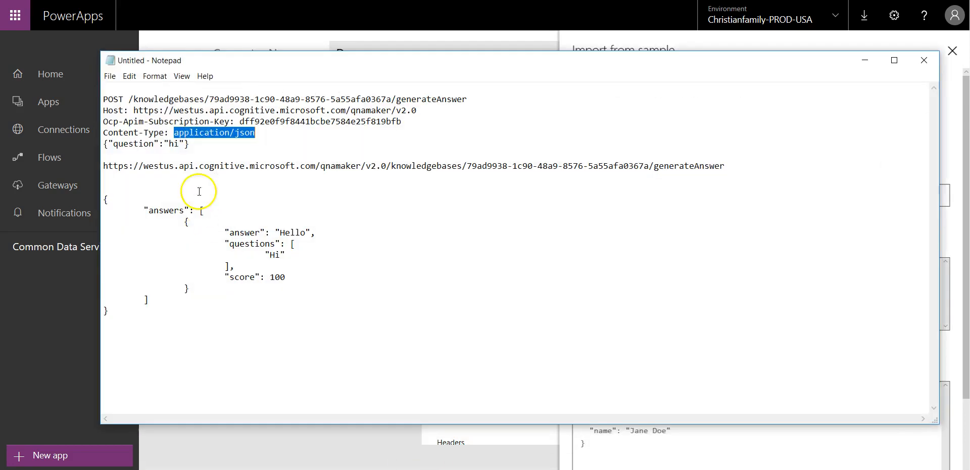
drag(726, 166, 102, 168)
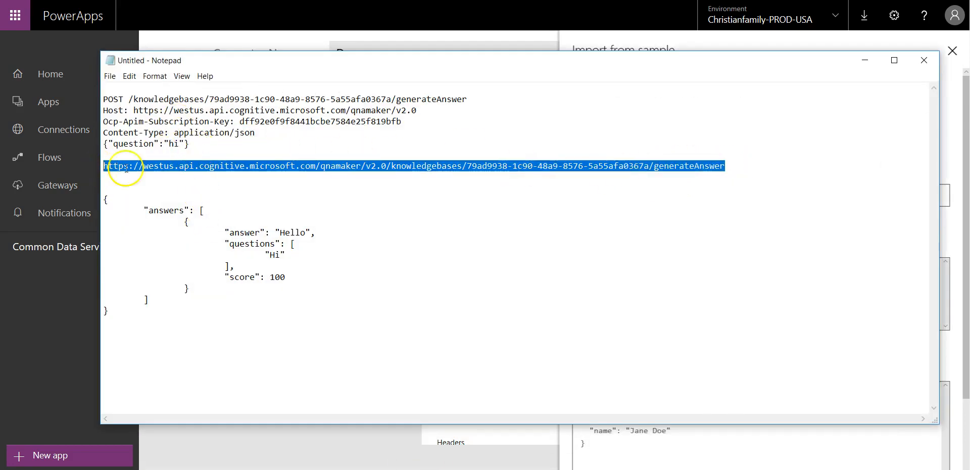
click(866, 60)
click(589, 201)
key(ctrl+v)
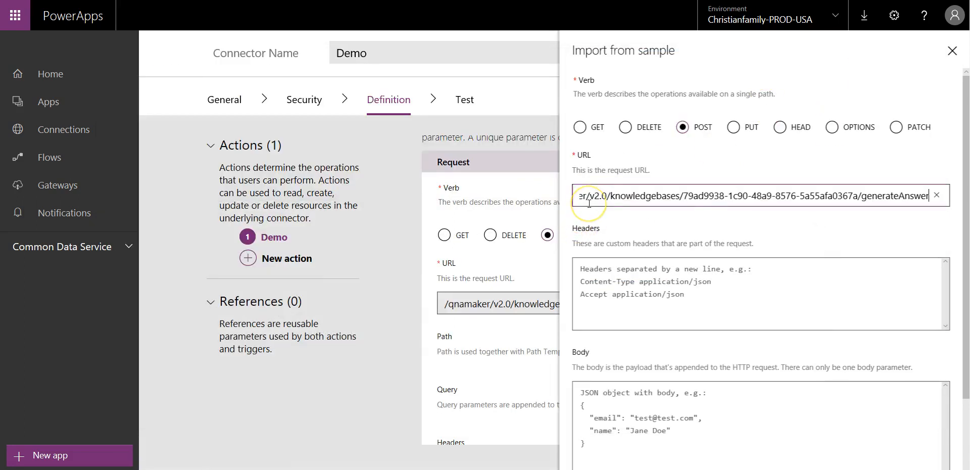
Copy the line "Content-Type: application/json" from Notepad into the sample's headers
click(657, 272)
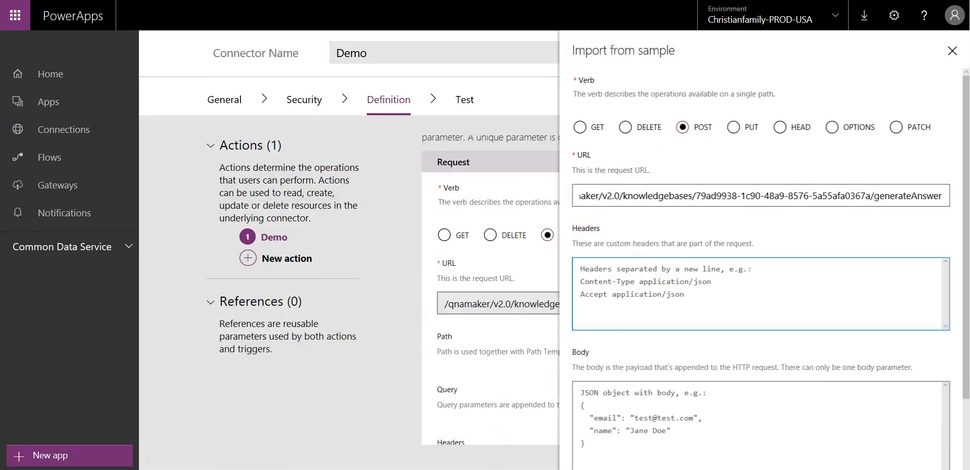
key(alt+Tab)
drag(256, 133, 103, 132)
key(ctrl+c)
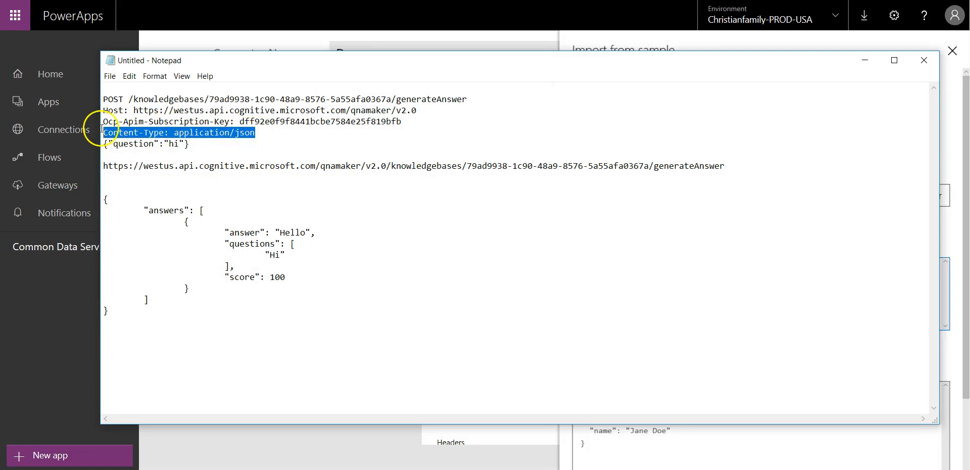
click(865, 61)
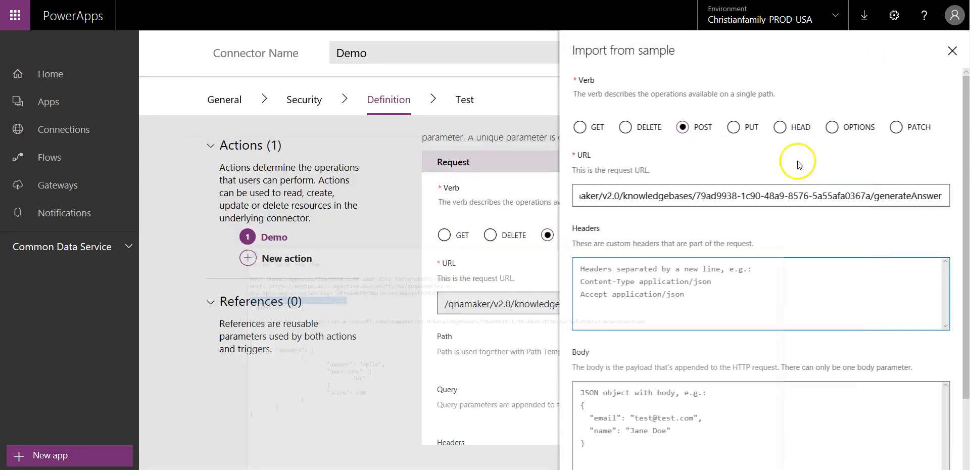
key(ctrl+v)
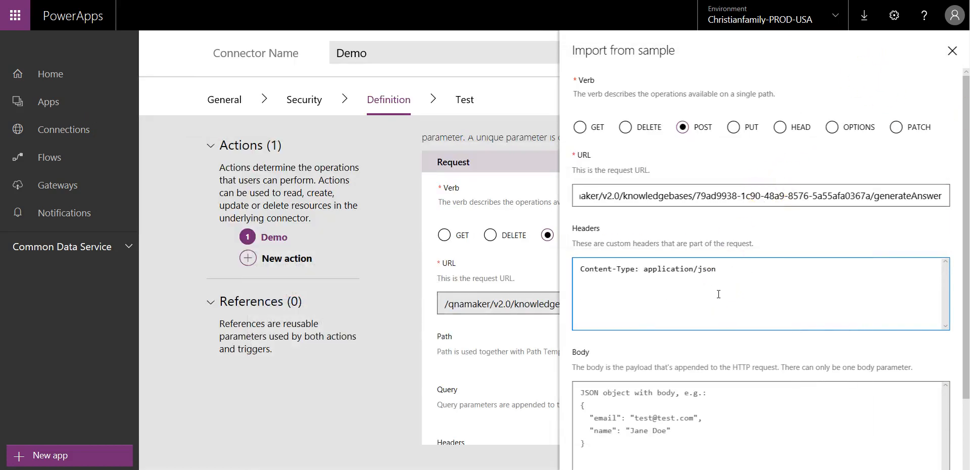
Copy {"question":"hi"} from Notepad into the sample's body and import the request sample
scroll(719, 294, down, 3)
click(445, 463)
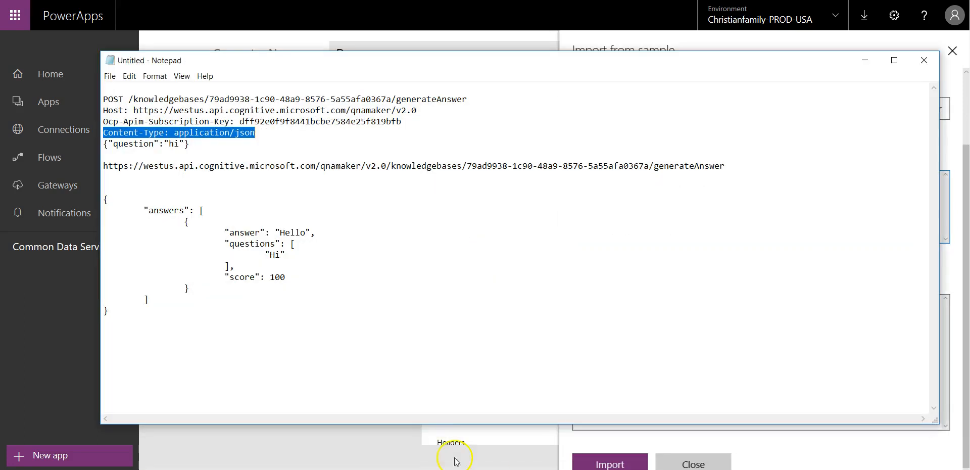
drag(190, 146, 83, 141)
key(ctrl+c)
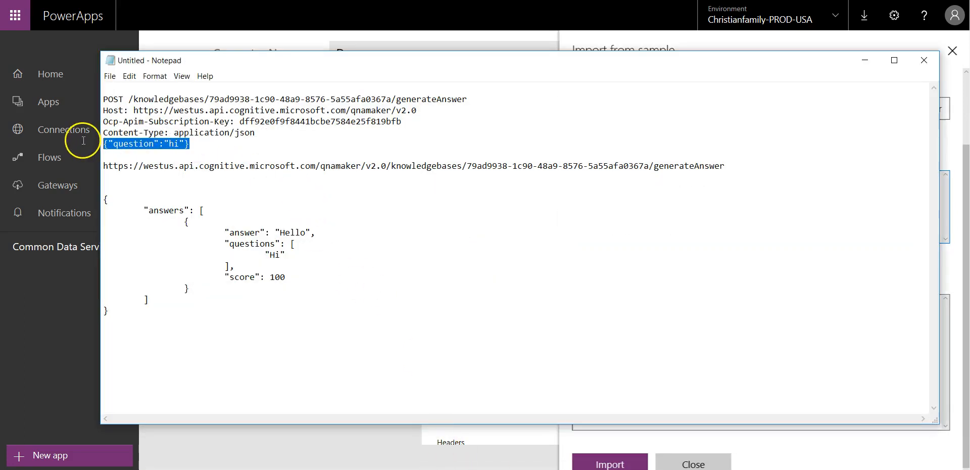
click(866, 61)
click(689, 325)
key(ctrl+v)
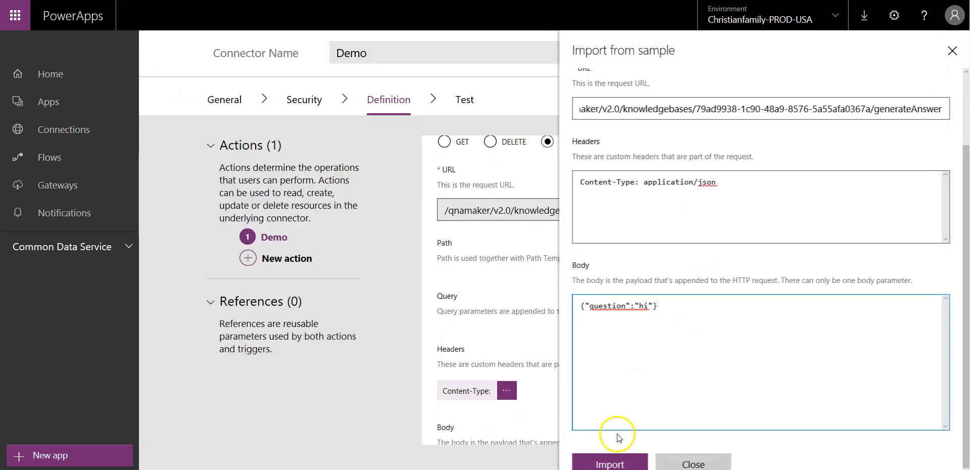
click(617, 465)
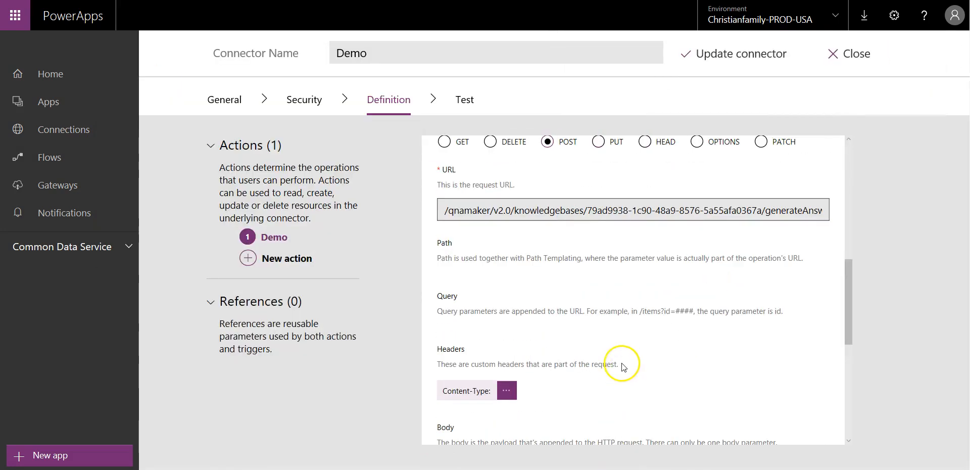
Review the imported request's verb, URL, headers and body in the action definition
scroll(623, 364, down, 2)
scroll(622, 362, down, 1)
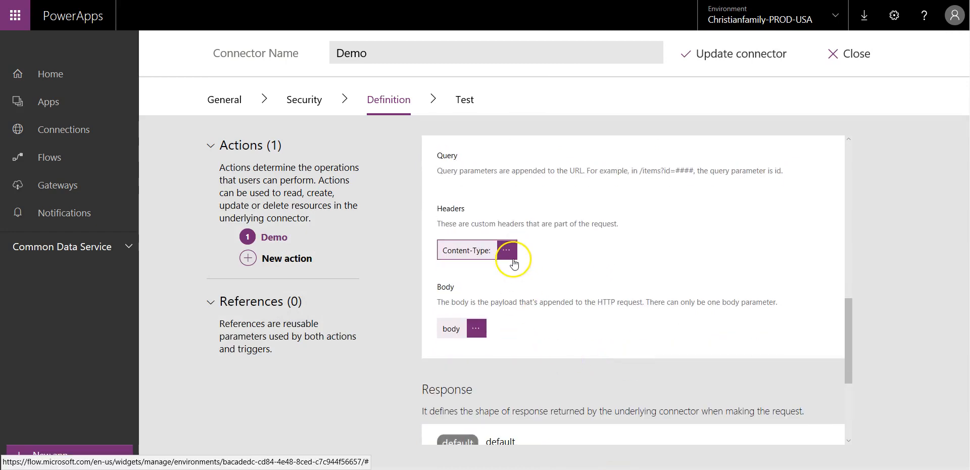
click(513, 262)
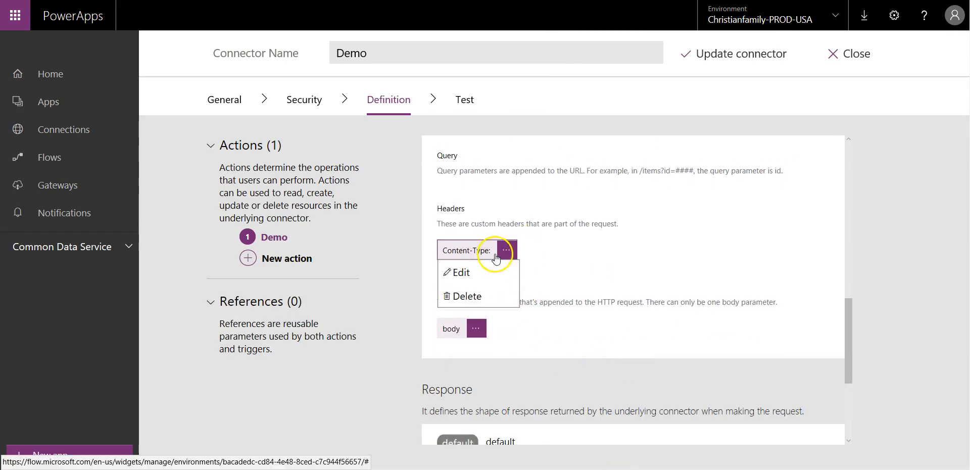
click(613, 264)
scroll(616, 233, up, 3)
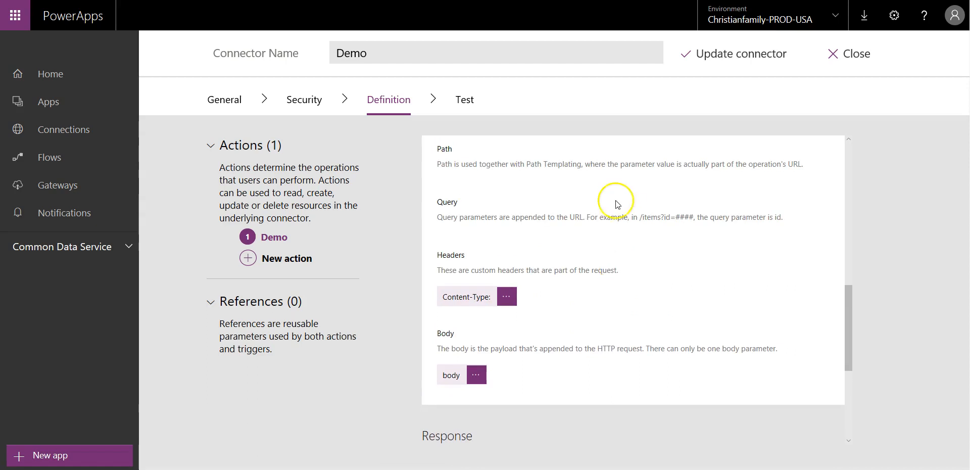
scroll(799, 182, up, 2)
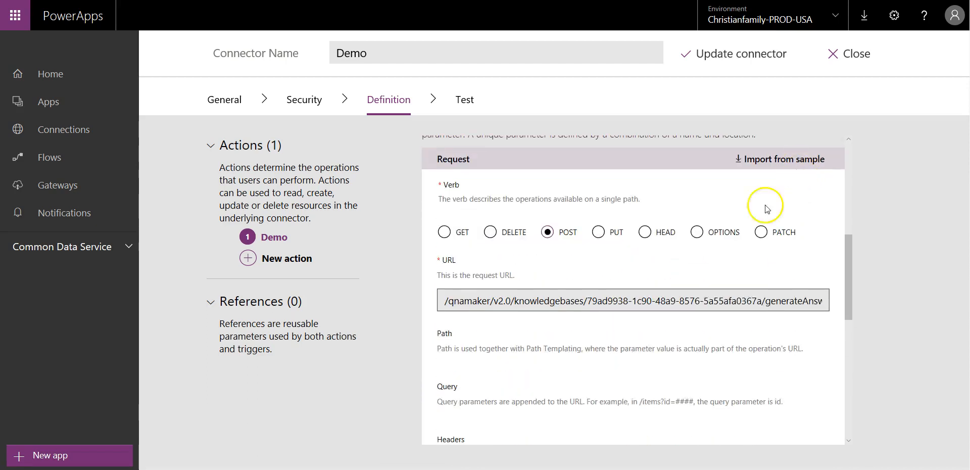
scroll(623, 348, down, 2)
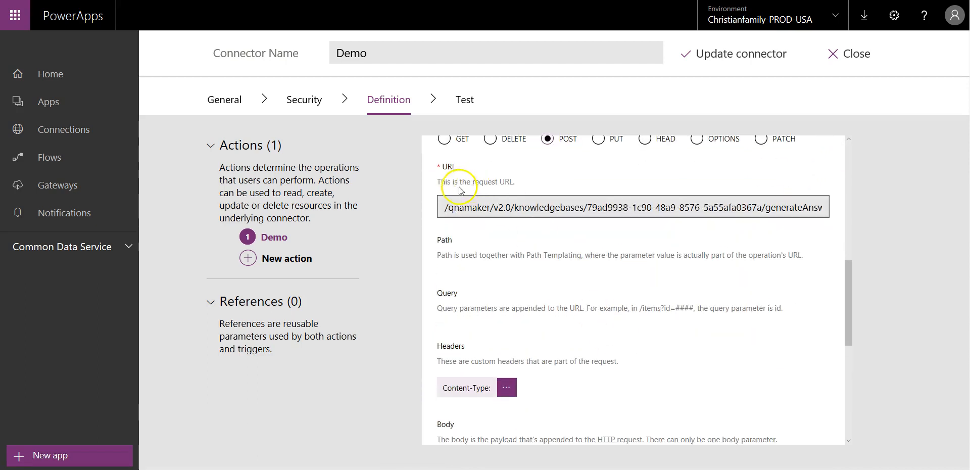
scroll(656, 325, down, 1)
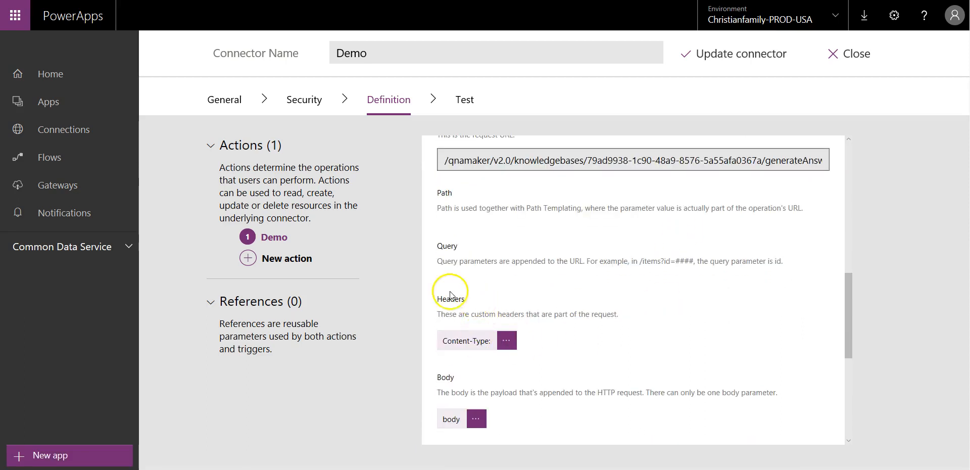
Rename the request's header parameter to Content-Type without the trailing colon and return to the action definition
click(506, 341)
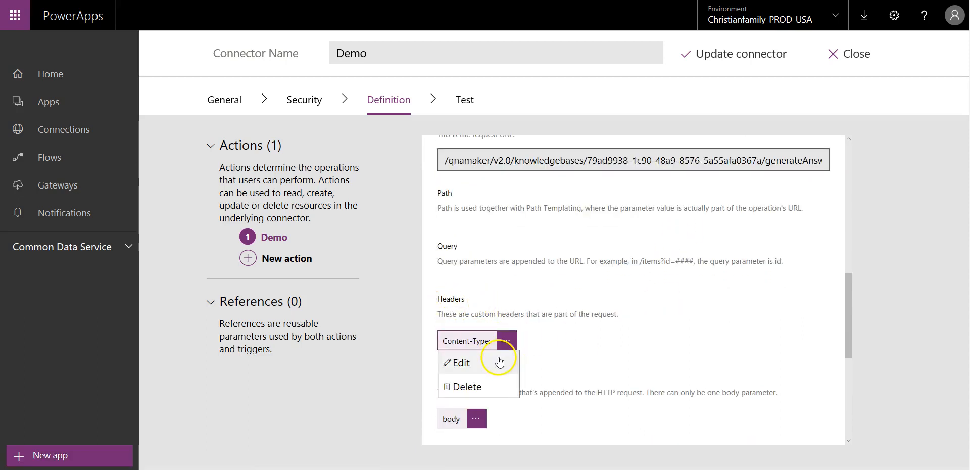
click(501, 361)
click(531, 214)
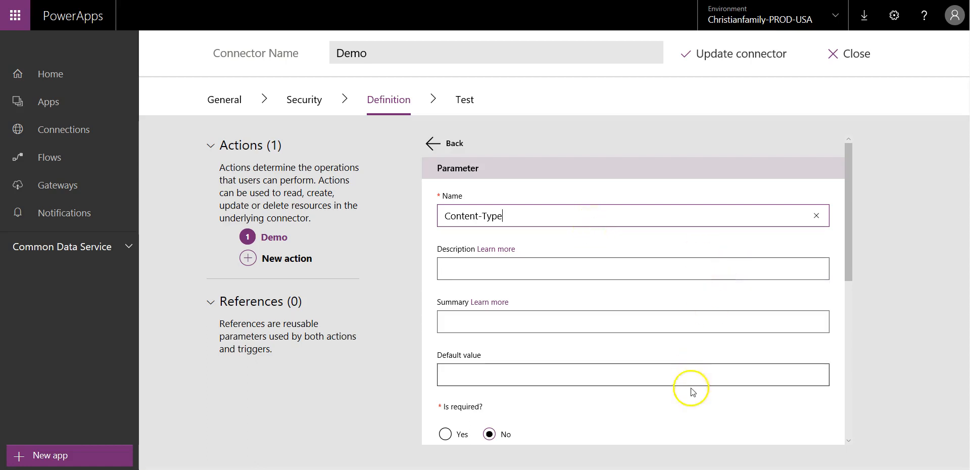
click(699, 423)
scroll(700, 424, down, 2)
scroll(700, 423, down, 5)
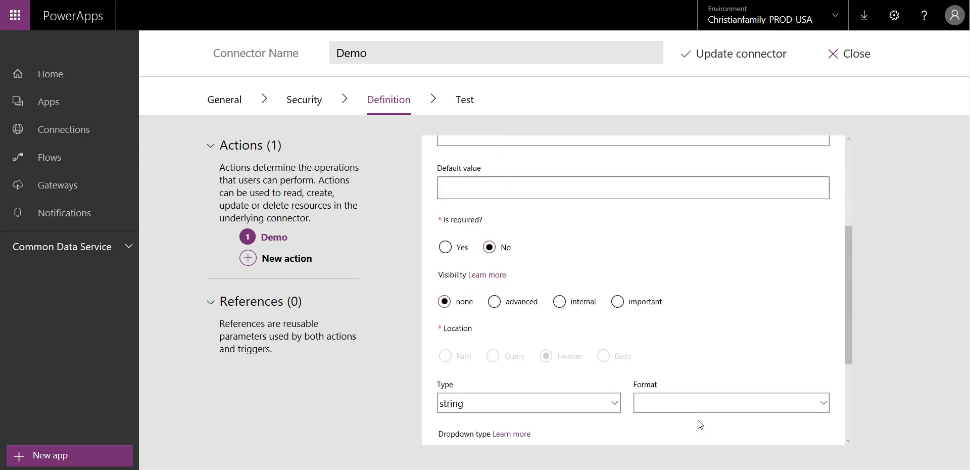
scroll(701, 424, up, 5)
scroll(701, 424, up, 3)
click(470, 190)
click(433, 145)
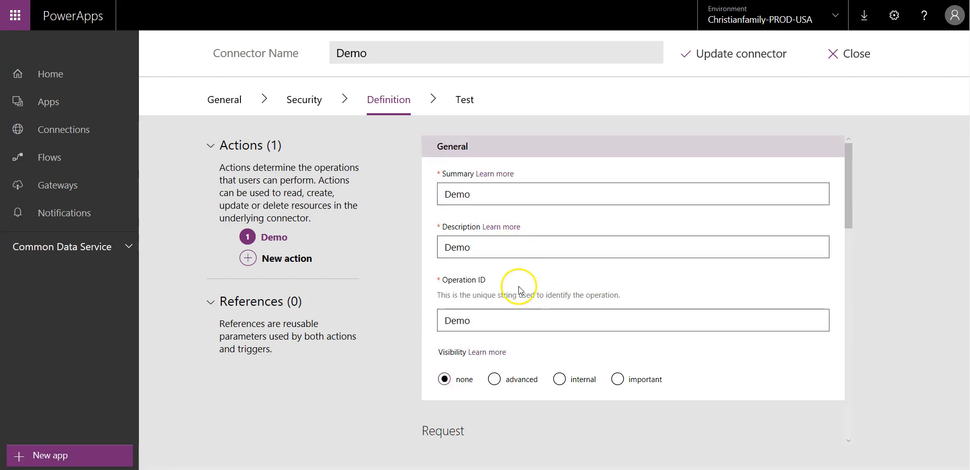
Open the request's body parameter, examine the settings of its question property, and return to the action definition
scroll(576, 348, down, 6)
scroll(522, 293, down, 4)
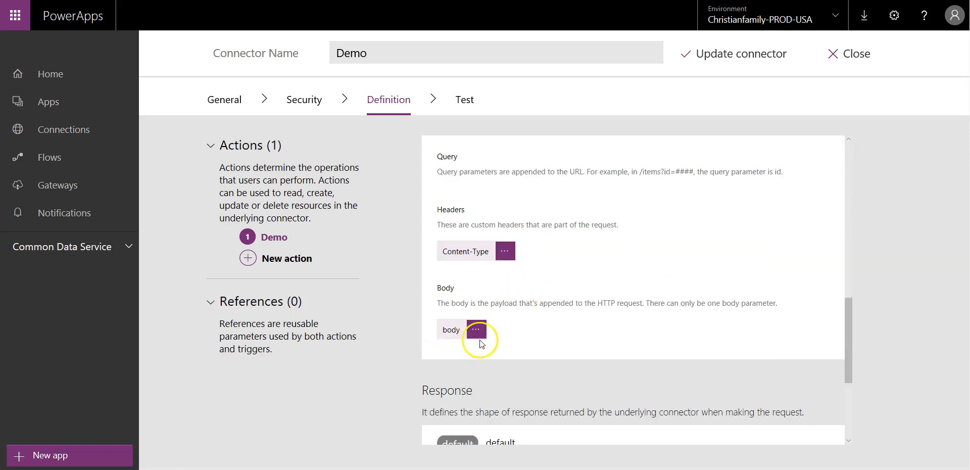
click(476, 329)
click(471, 353)
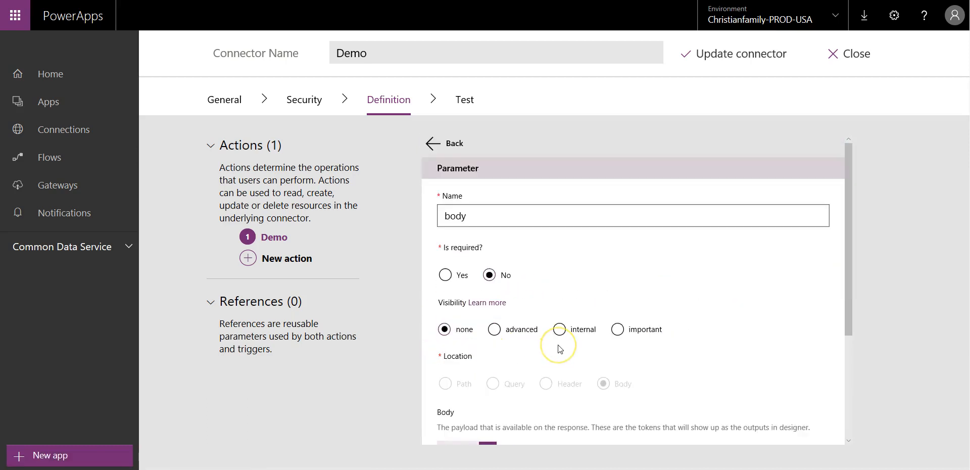
scroll(559, 345, down, 3)
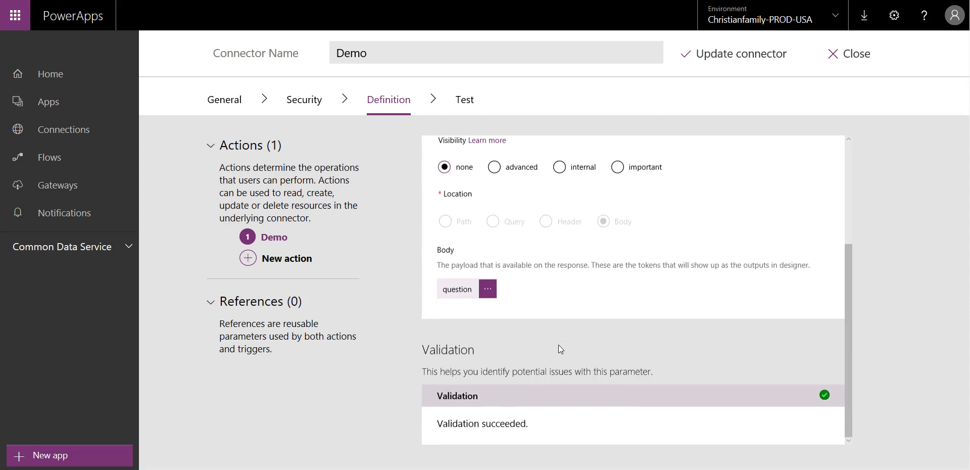
click(488, 289)
click(480, 311)
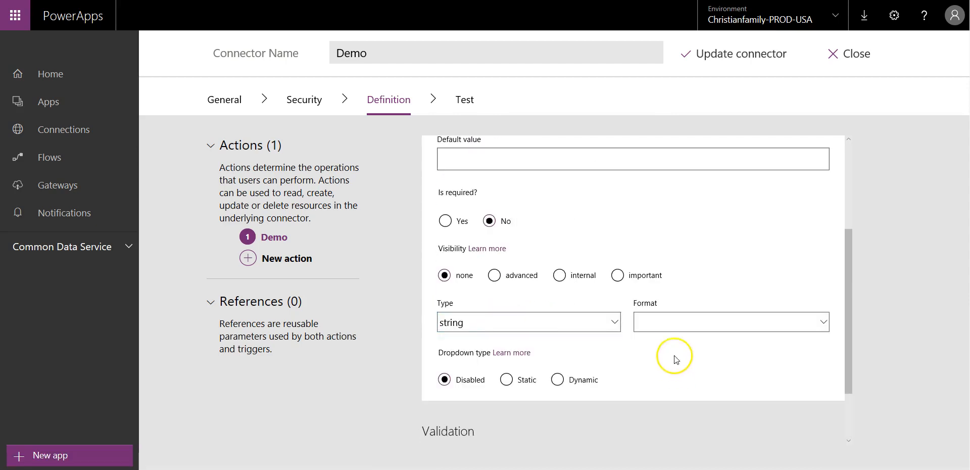
scroll(685, 289, up, 5)
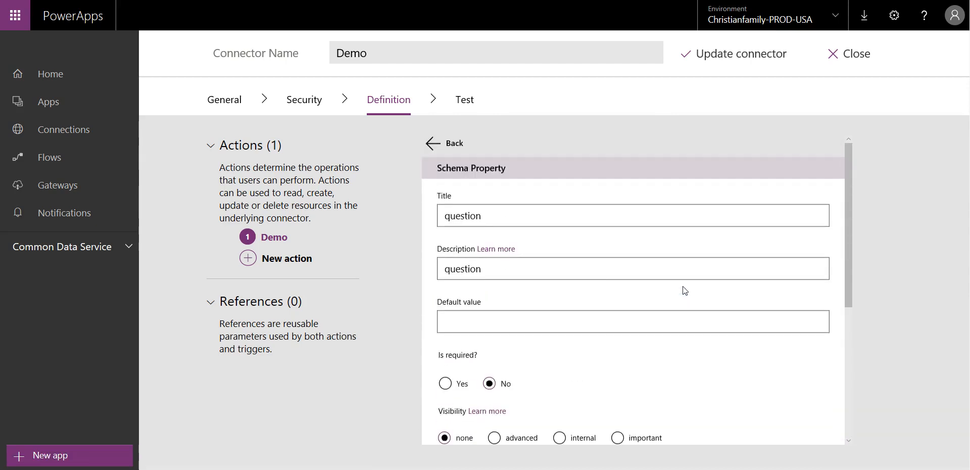
click(435, 146)
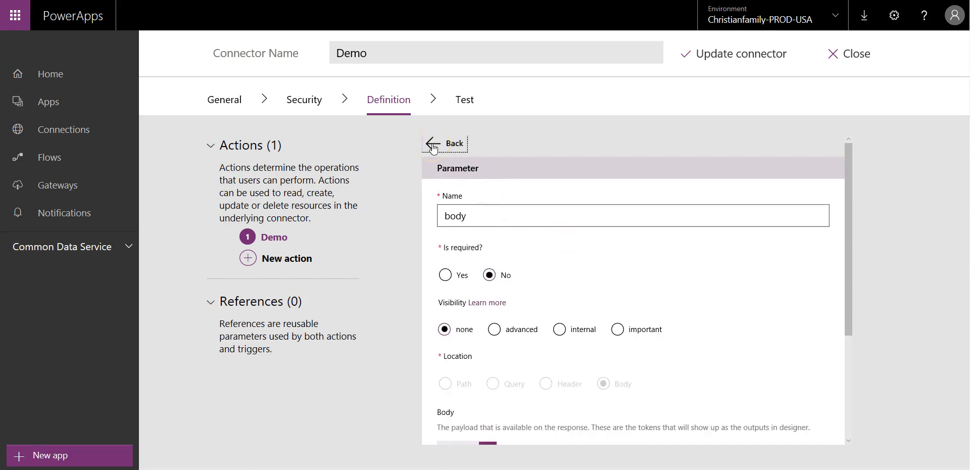
click(433, 146)
Open the action's default response, examine its body fields, and return to the action definition
scroll(509, 282, down, 2)
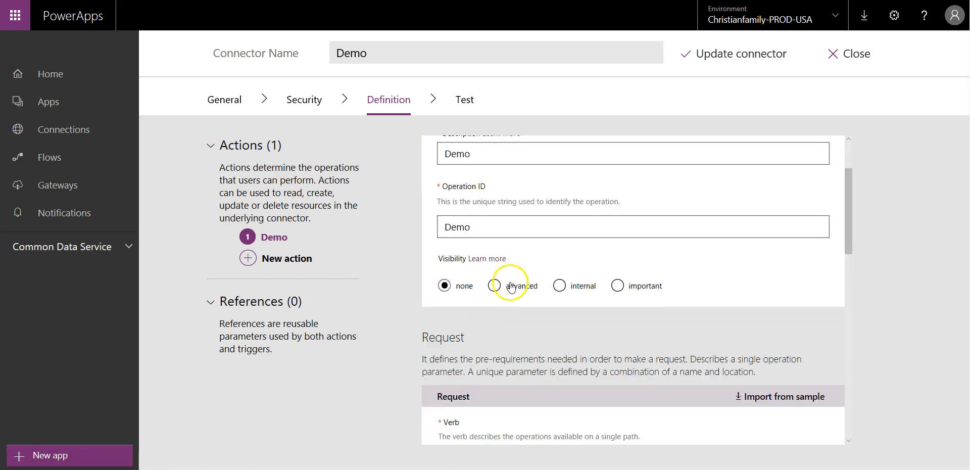
scroll(511, 287, down, 10)
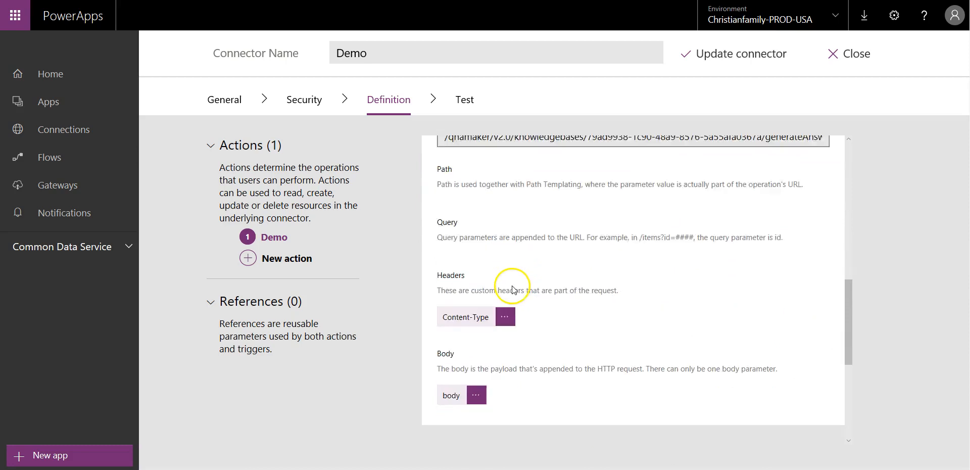
scroll(511, 288, down, 5)
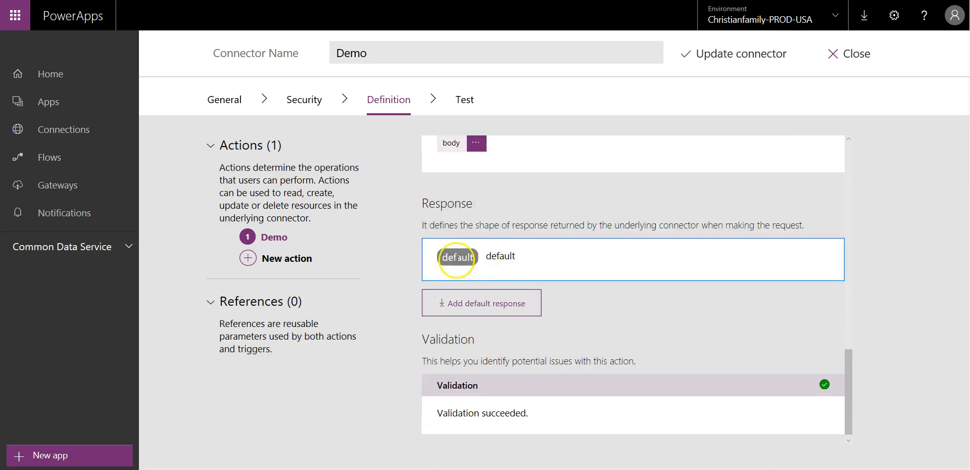
click(493, 266)
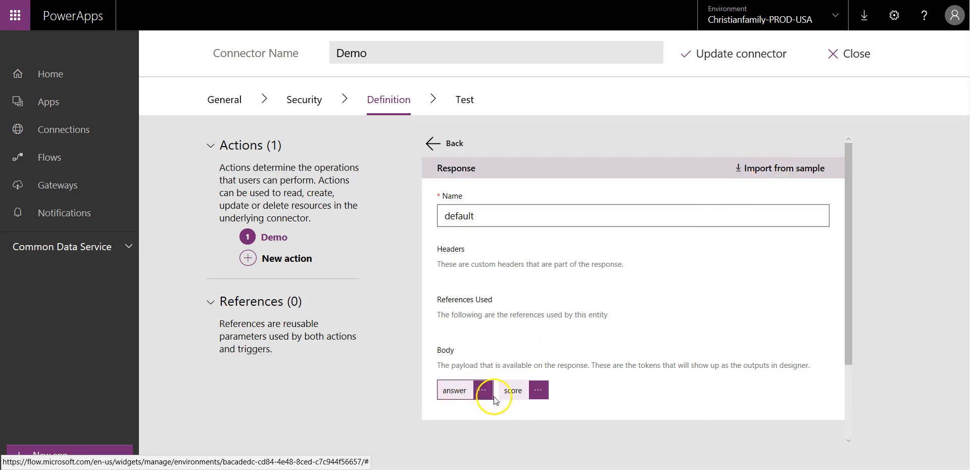
click(431, 146)
Update the Demo connector to save the revised request definition
scroll(509, 329, down, 4)
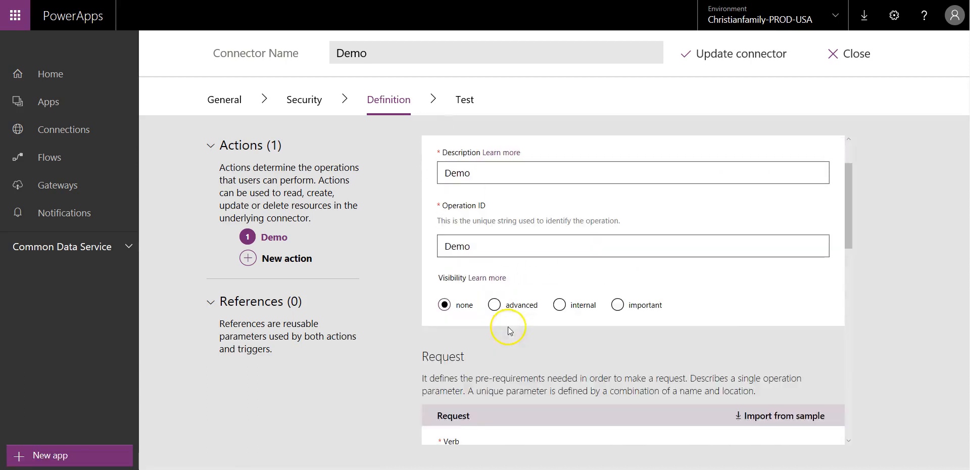
scroll(508, 332, down, 5)
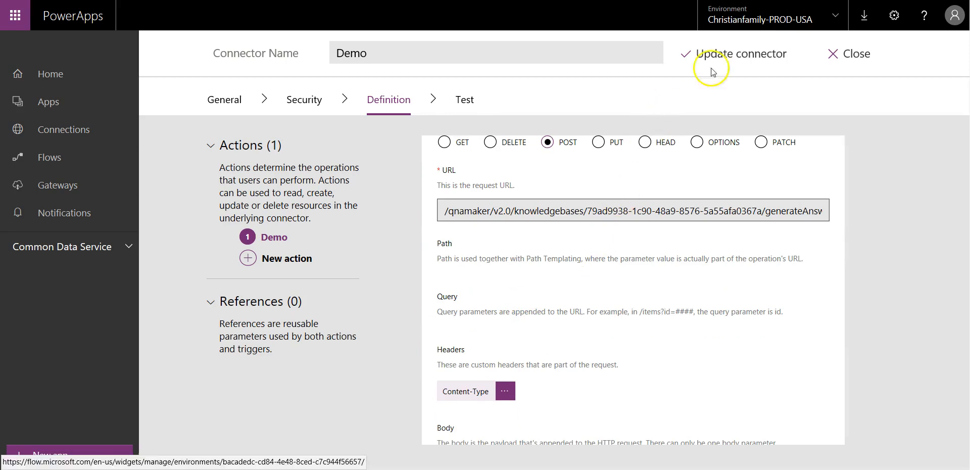
click(744, 54)
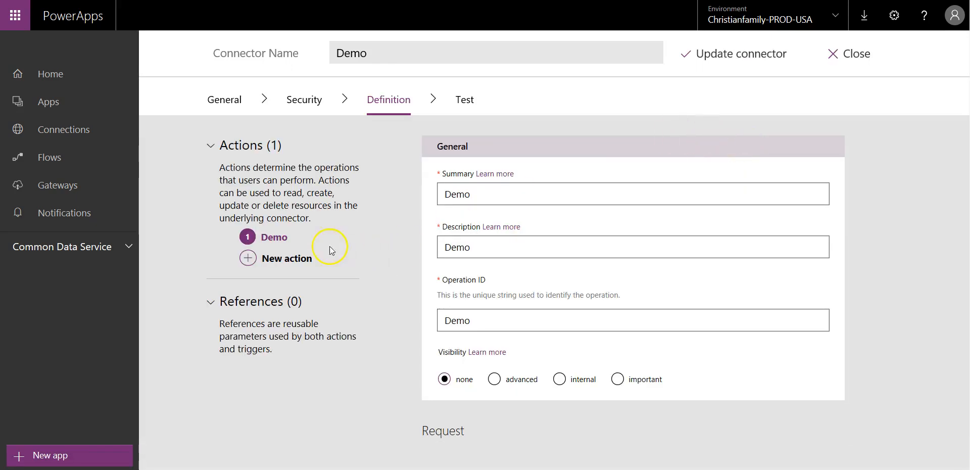
For the Demo operation test, copy application/json from Notepad and enter it as the Content-Type value
scroll(529, 141, down, 1)
click(445, 292)
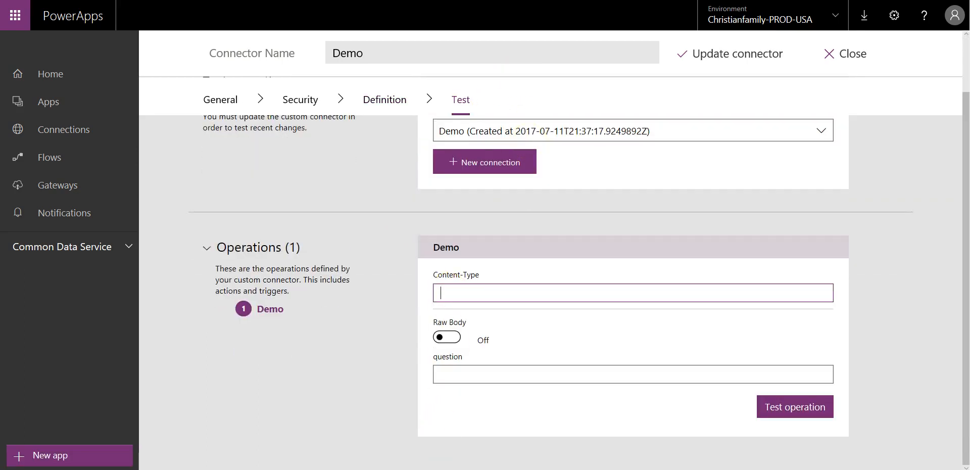
key(alt+Tab)
drag(257, 133, 175, 133)
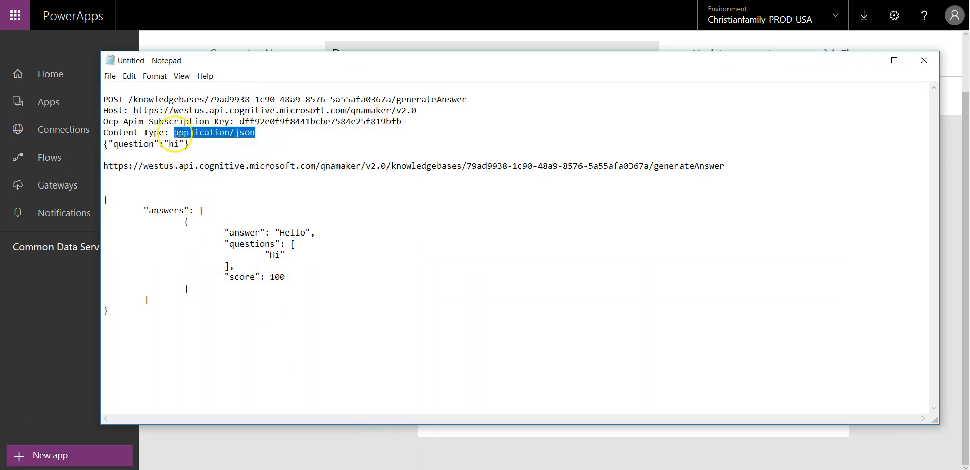
click(864, 60)
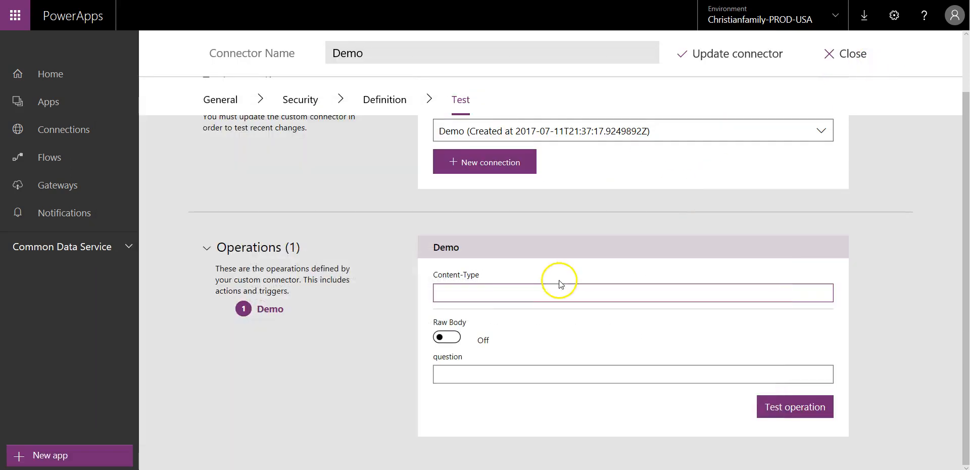
click(524, 289)
text(application/json)
Set the question parameter to hi and run the Demo operation test
click(456, 370)
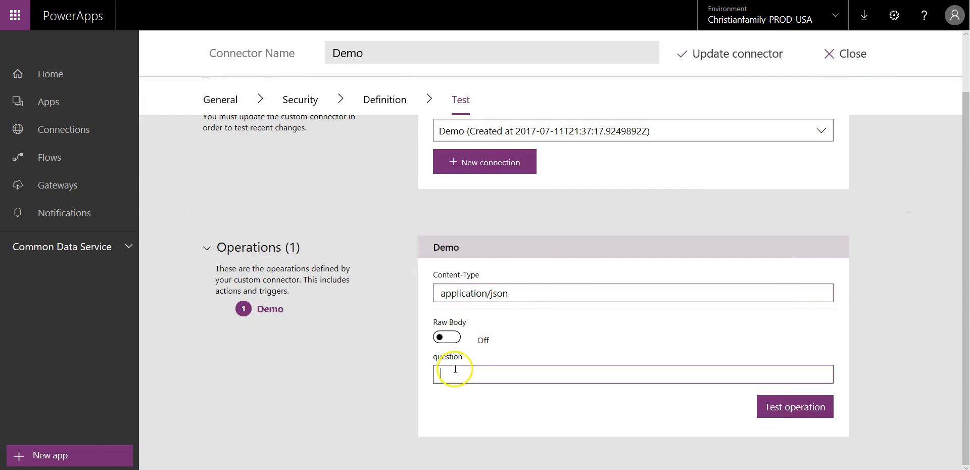
text(hi)
click(796, 407)
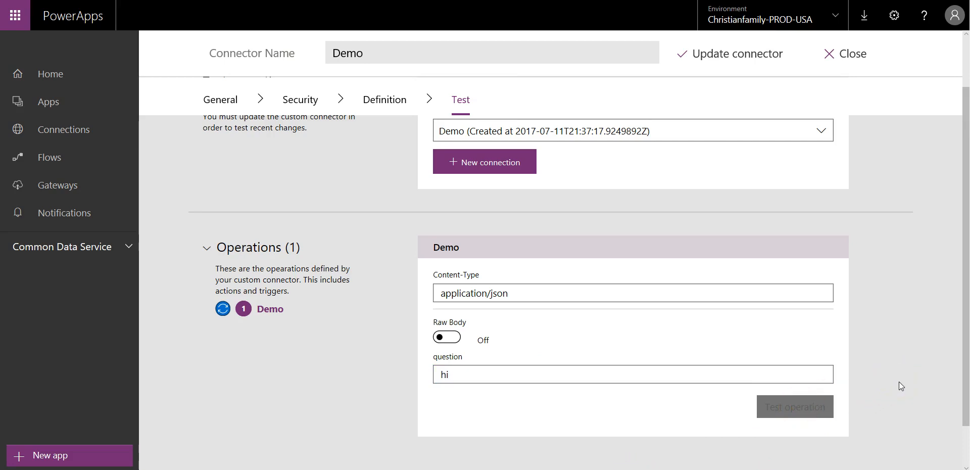
Review the operation test's status, response headers and response body
scroll(899, 382, down, 2)
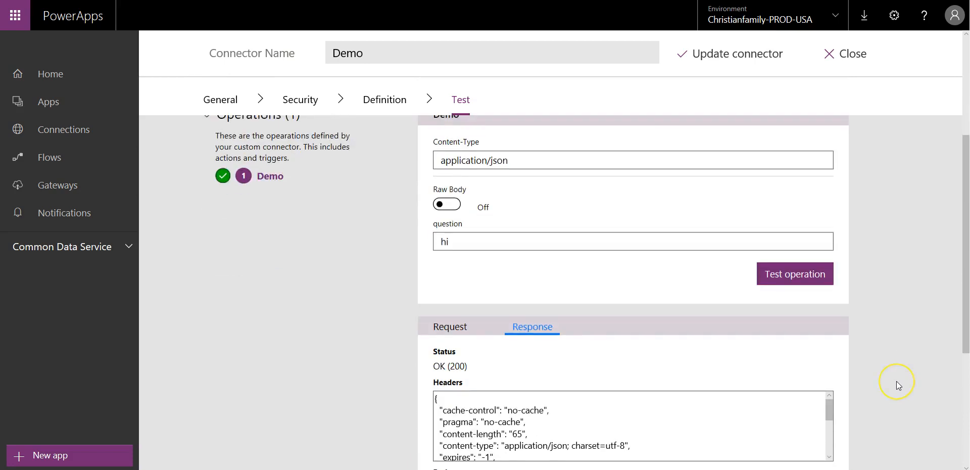
scroll(897, 384, up, 1)
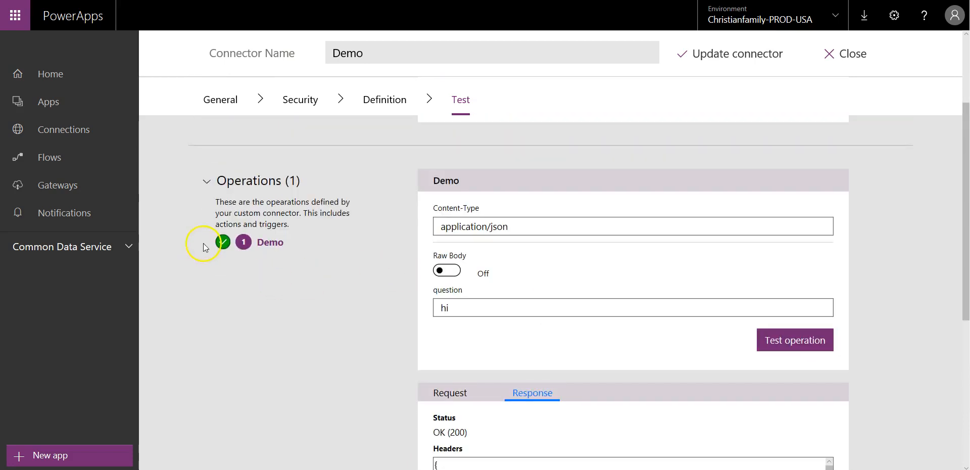
scroll(216, 309, down, 2)
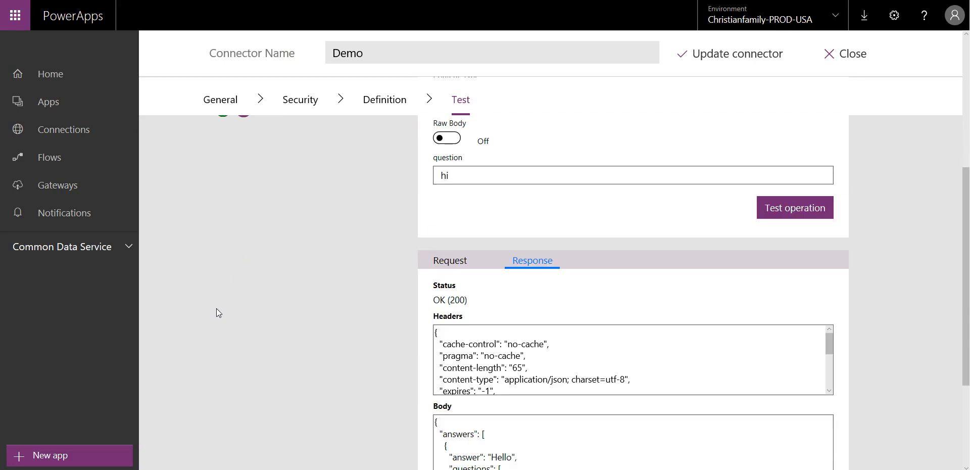
scroll(216, 308, down, 2)
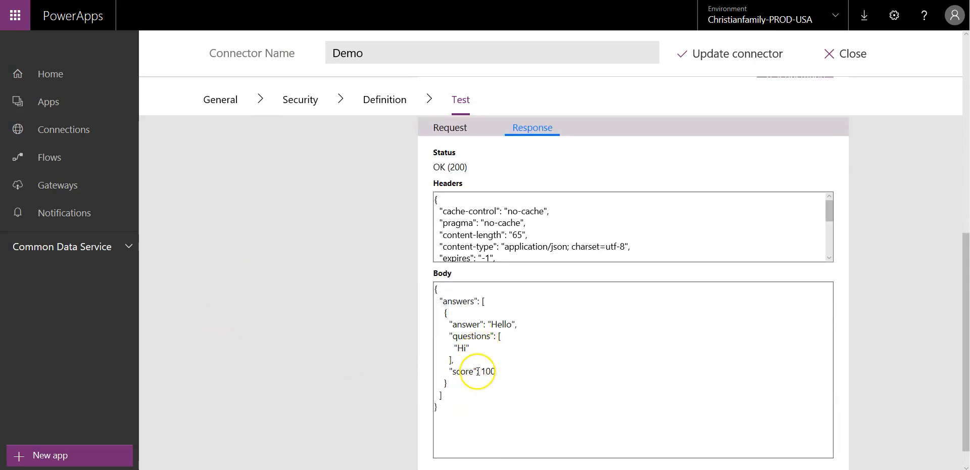
scroll(478, 372, up, 2)
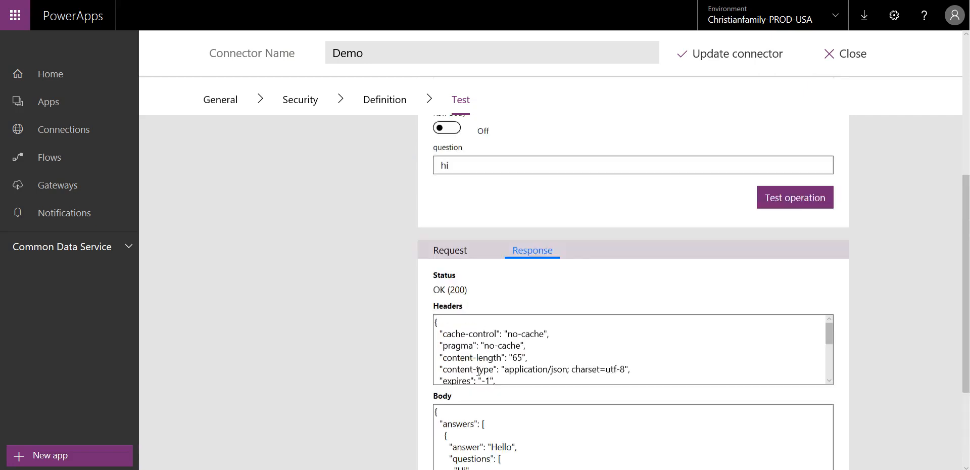
Update the Demo connector once more and close the connector editor
click(697, 56)
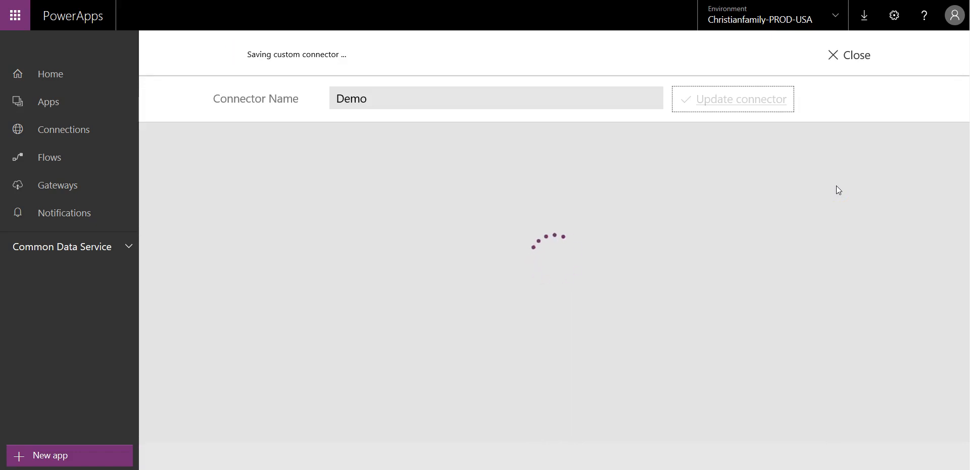
click(260, 53)
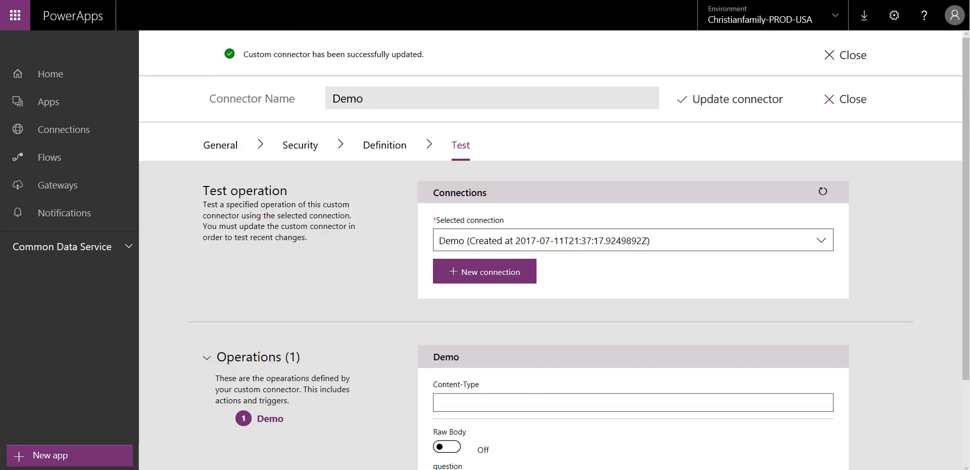
mouse_move(451, 469)
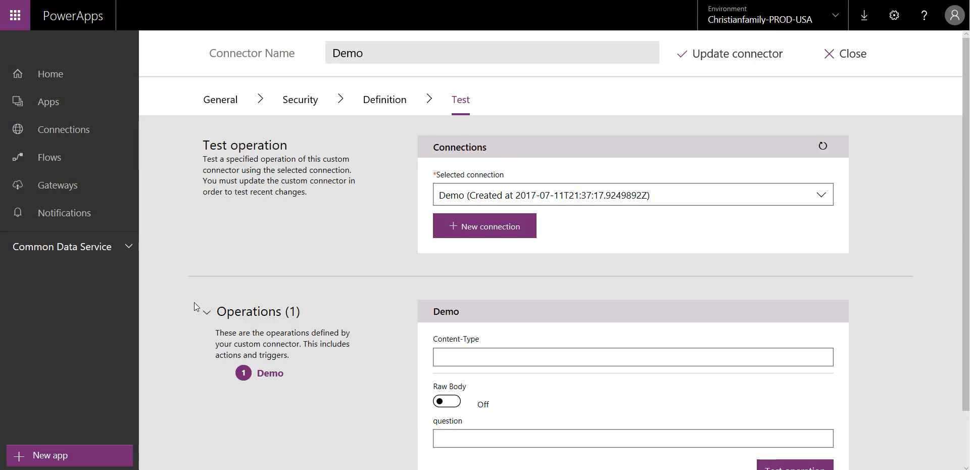
click(870, 54)
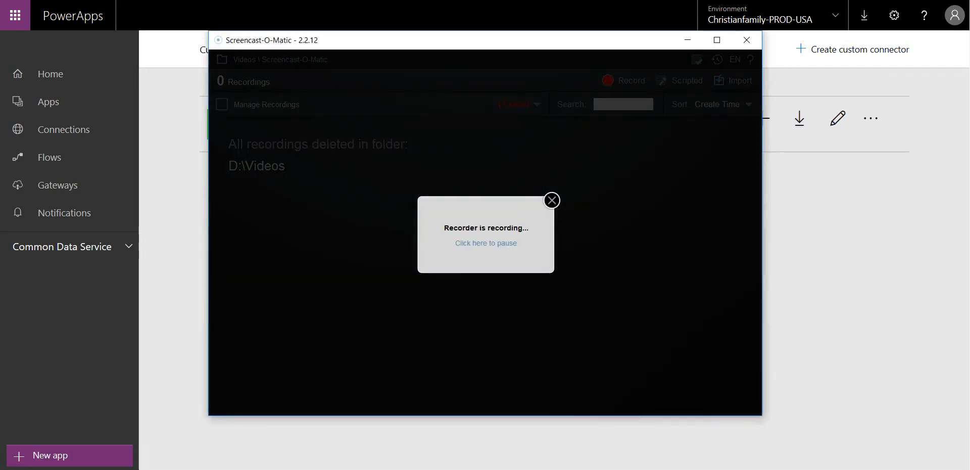